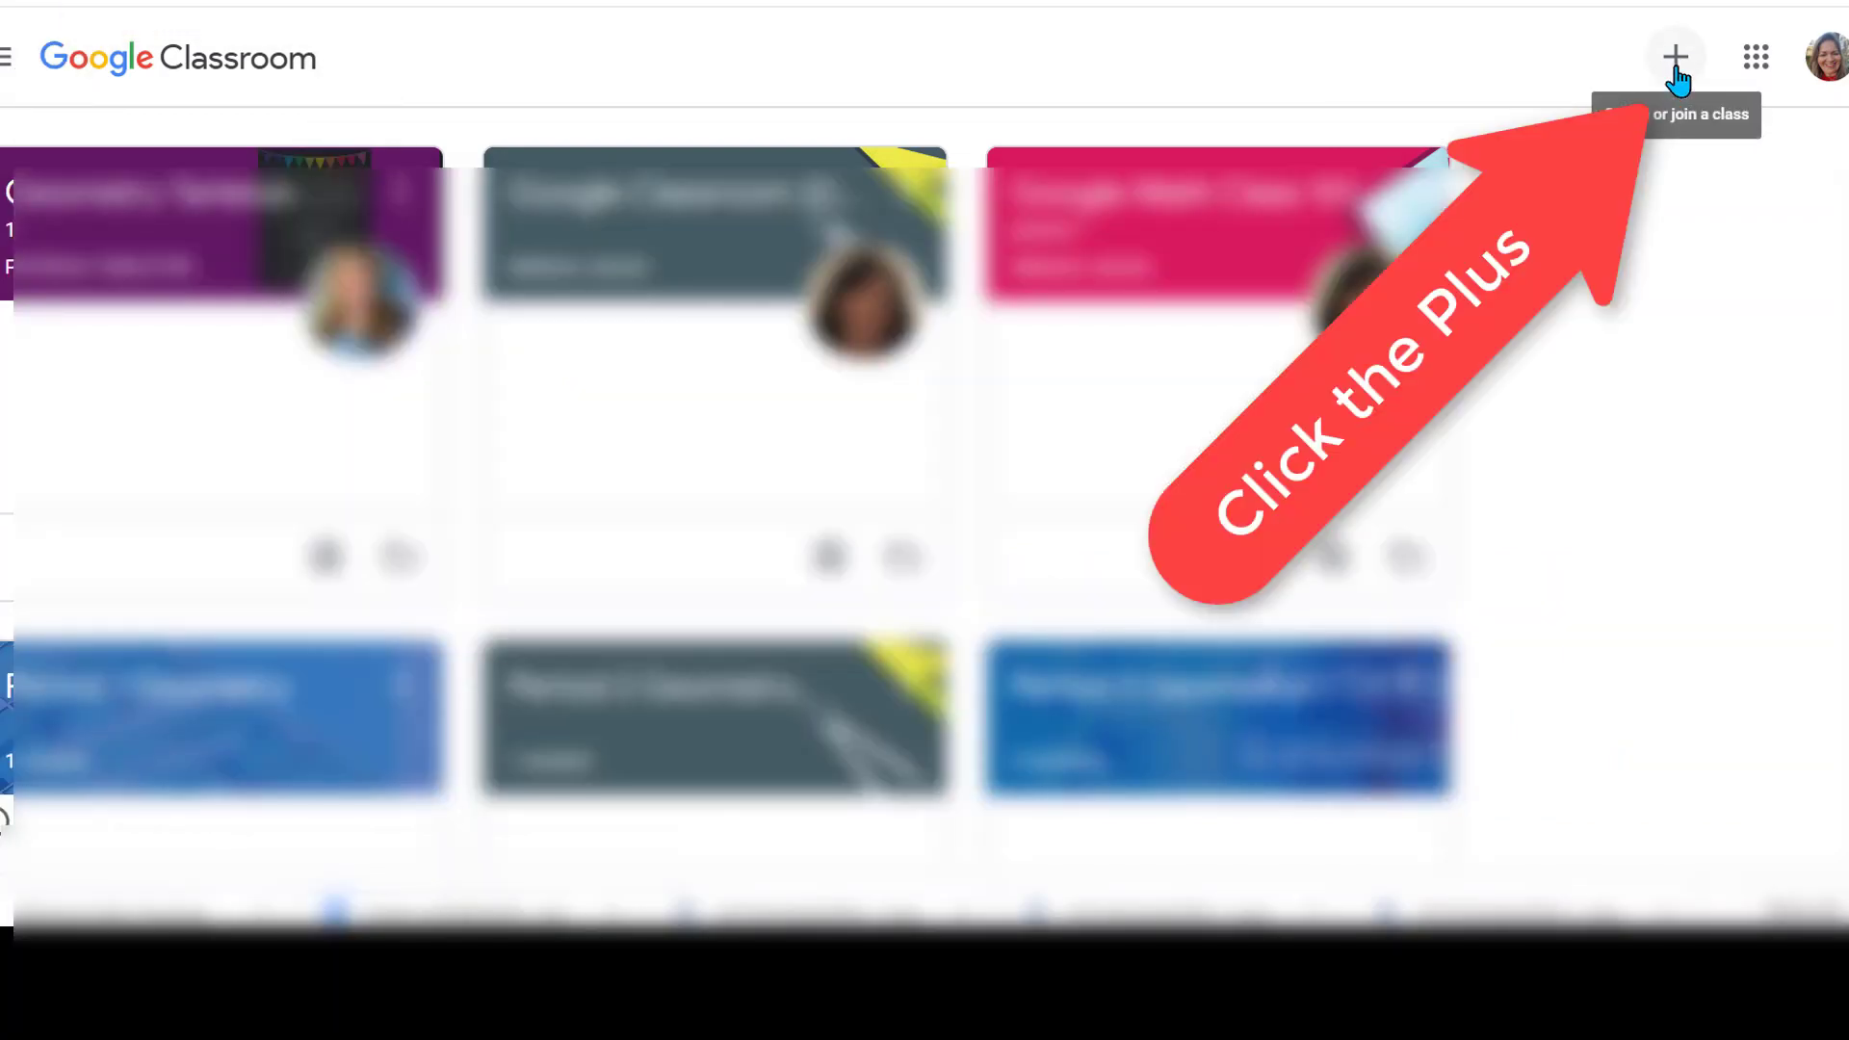
Join the Demonstration Class by pasting the teacher's class code
left_click(1676, 66)
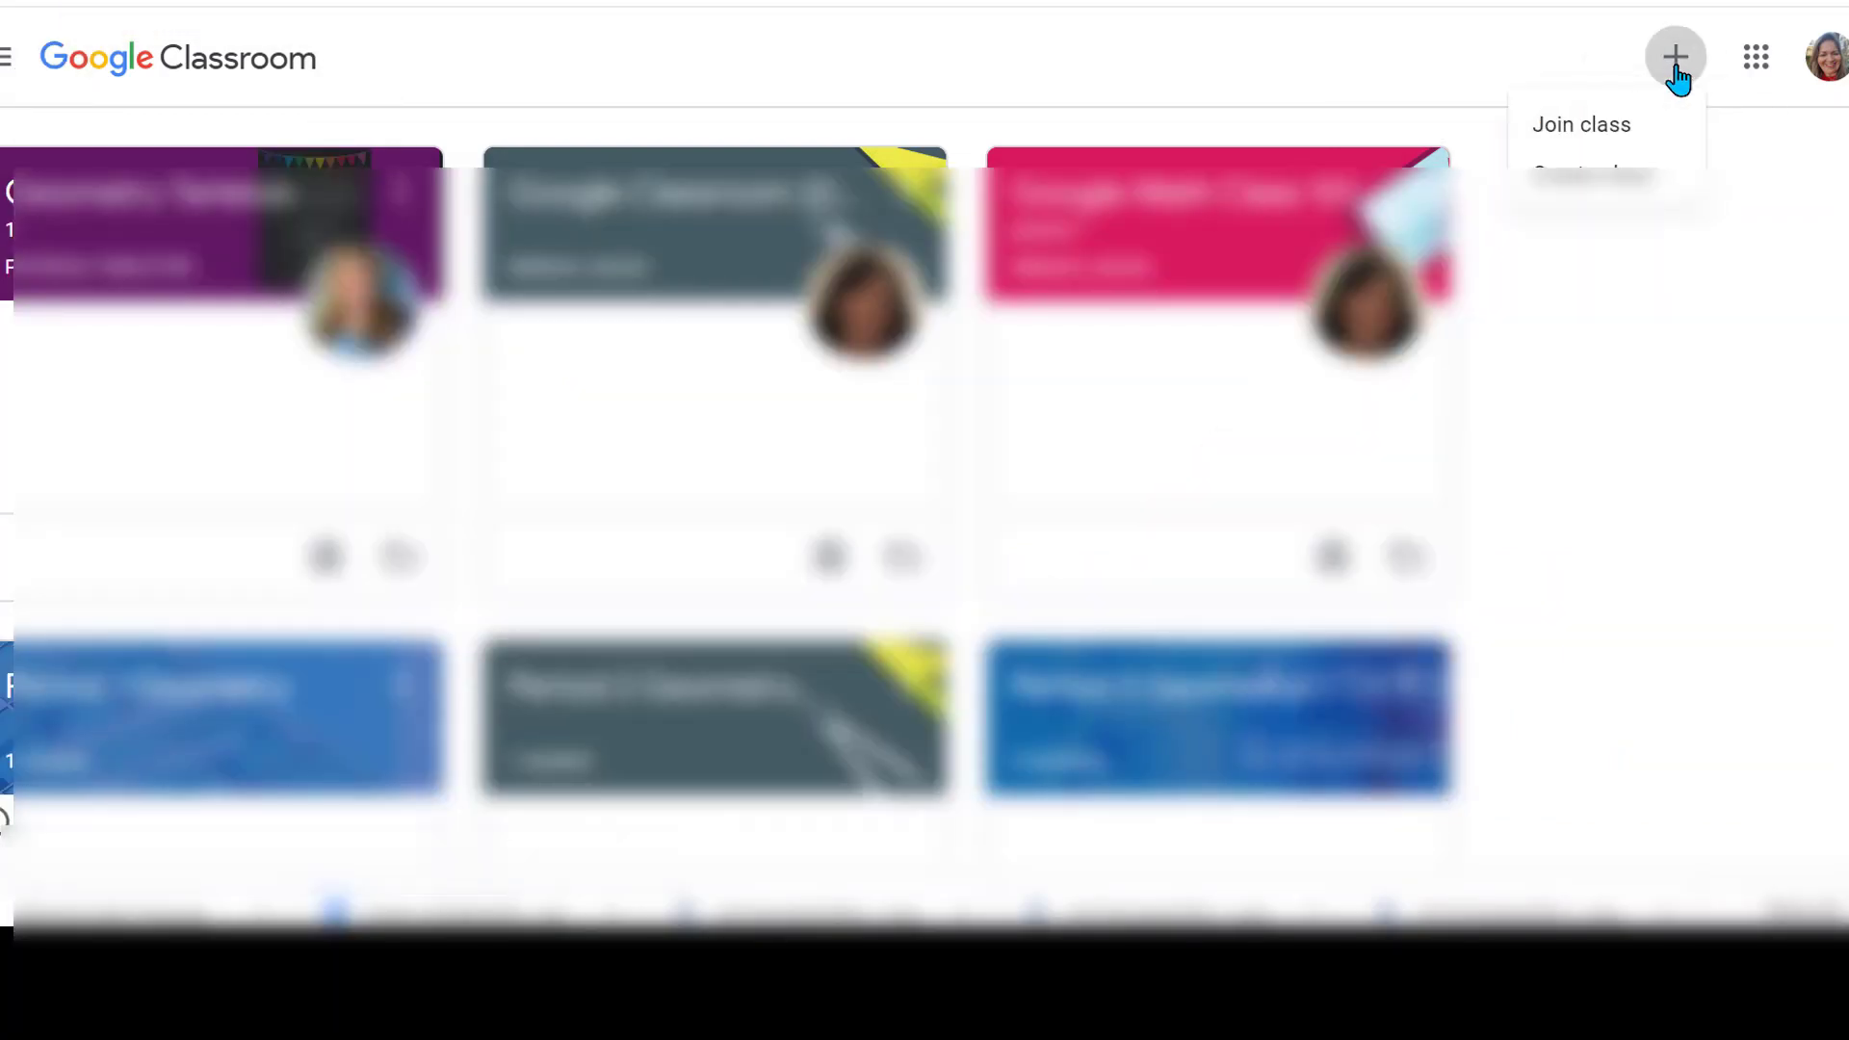
left_click(1621, 131)
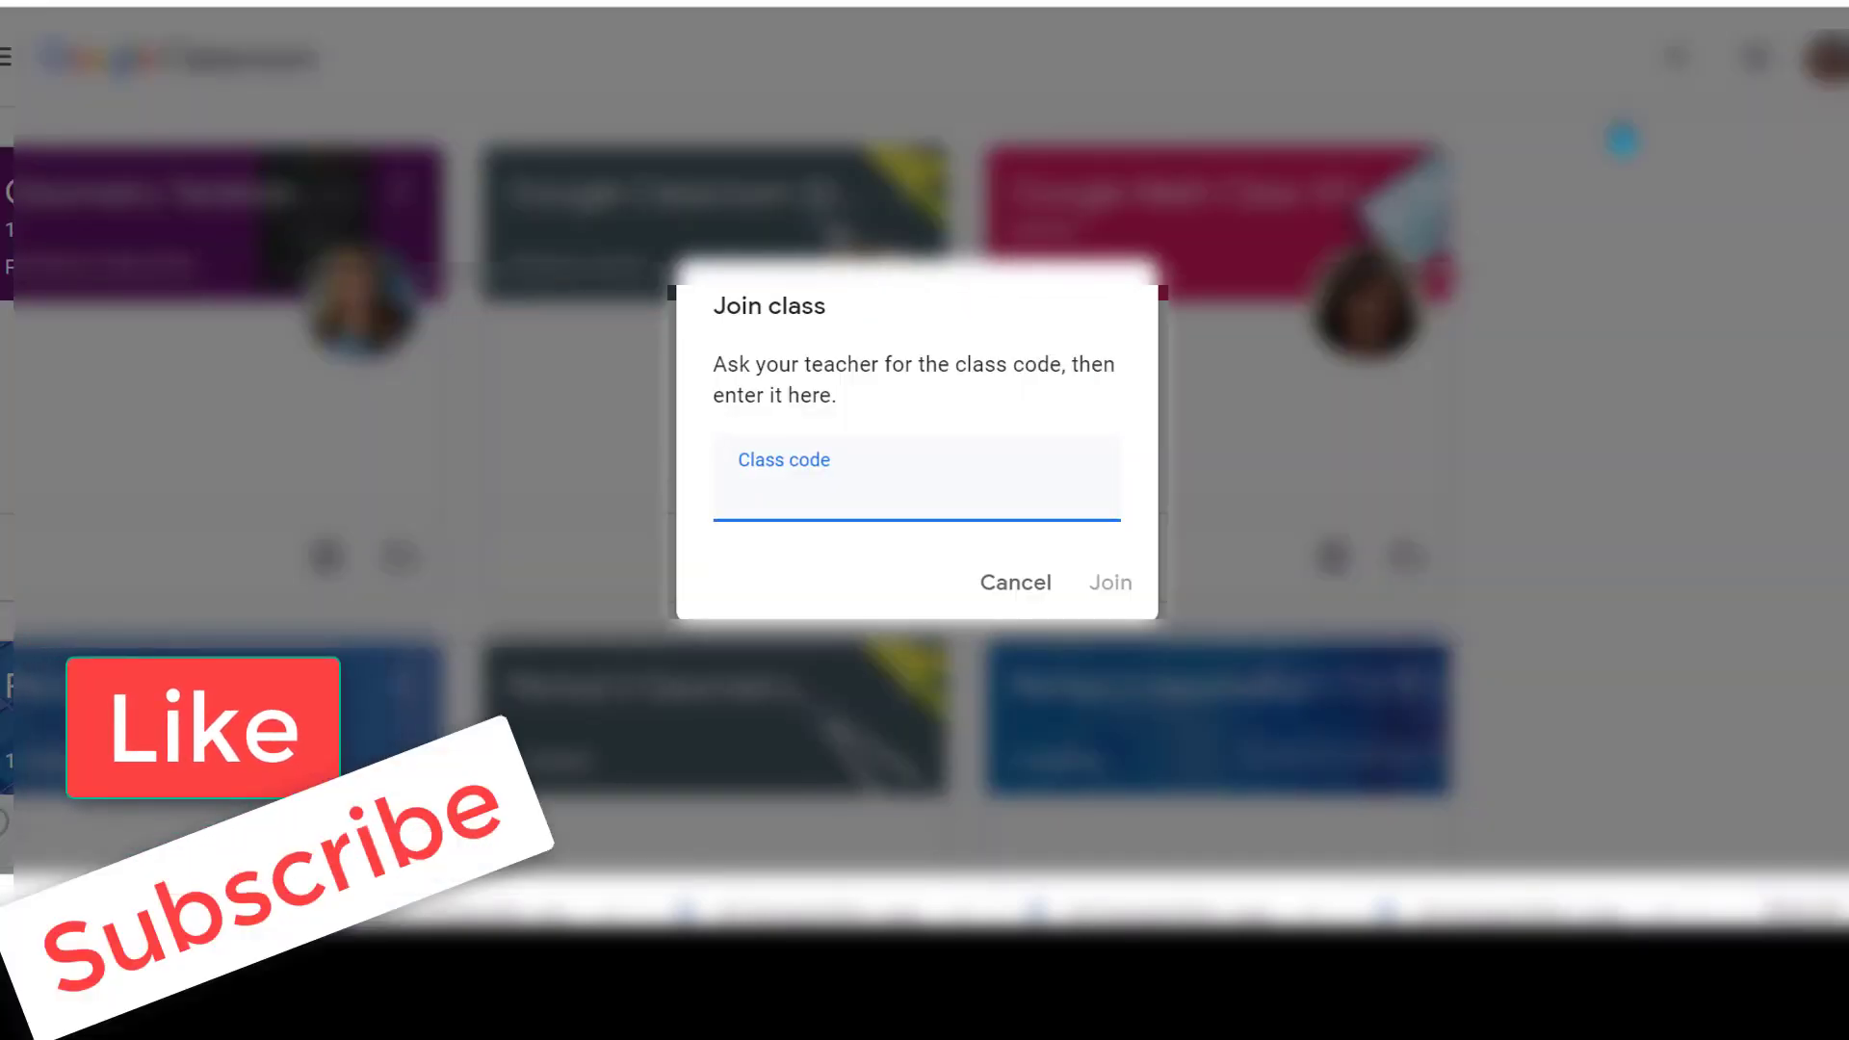
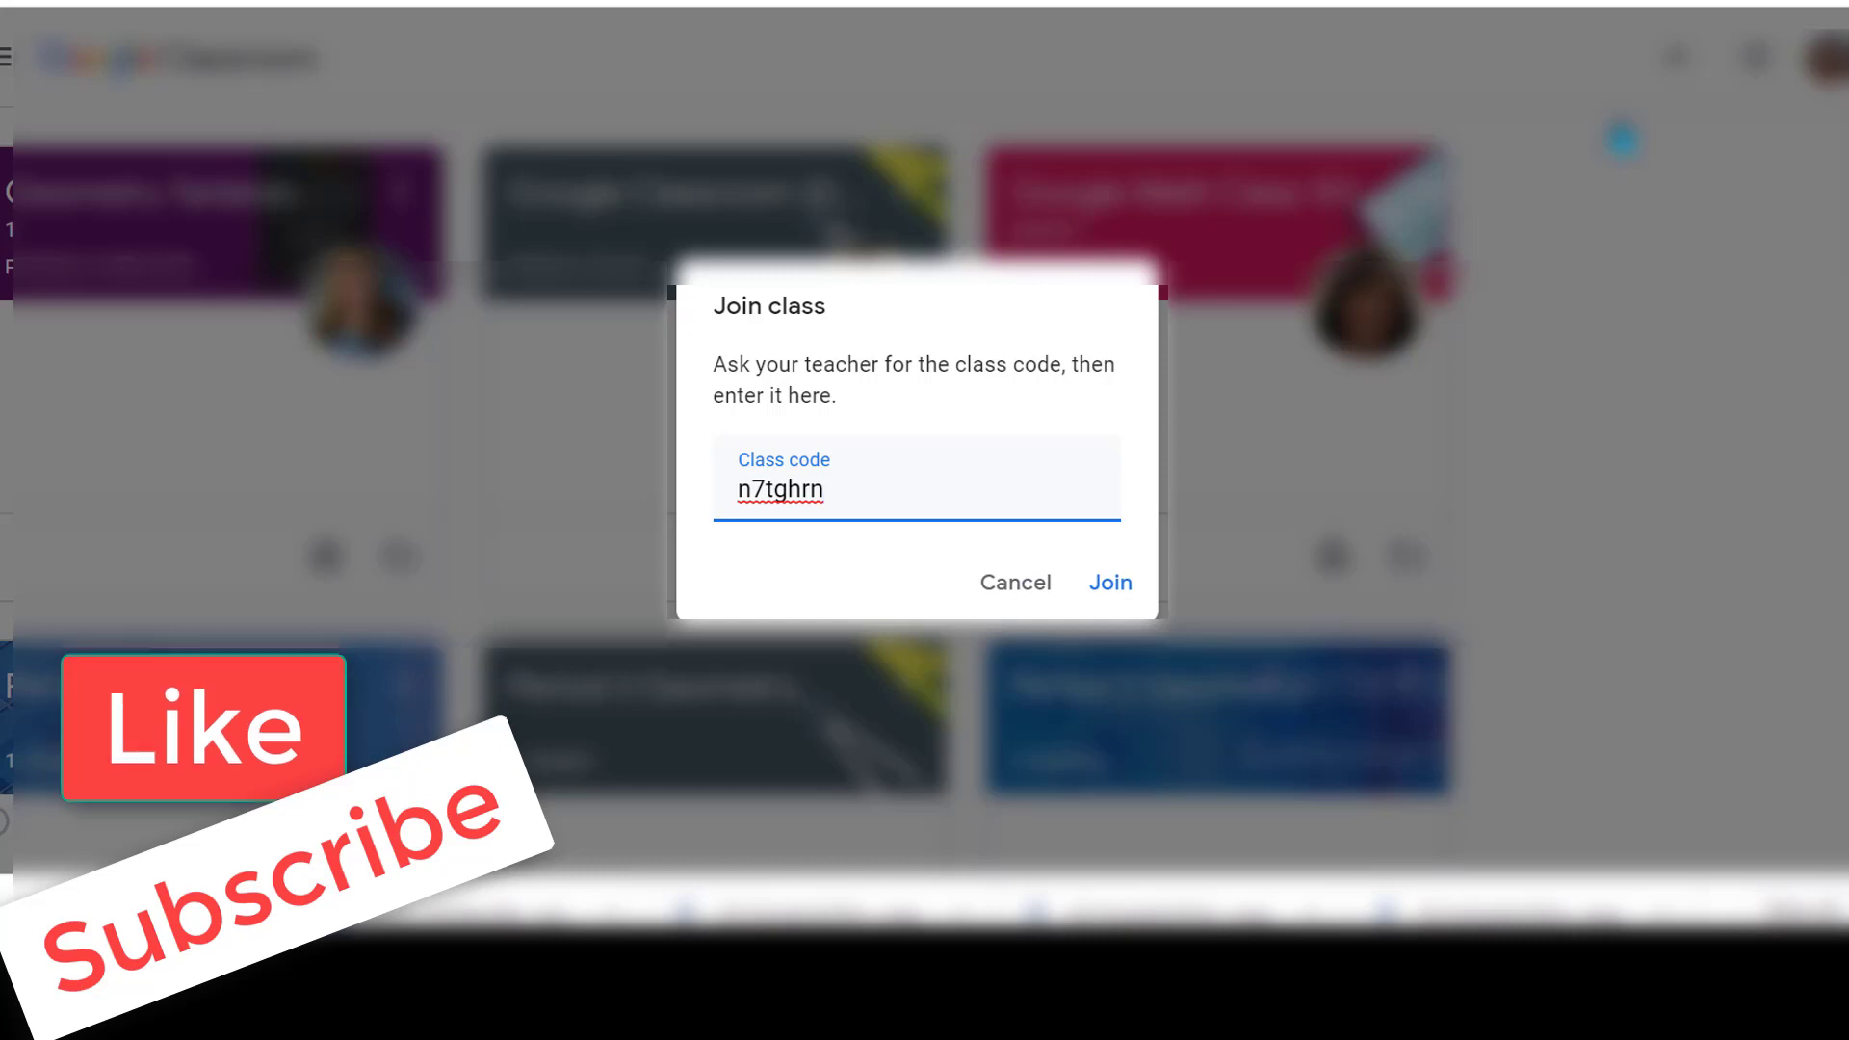
left_click(1105, 588)
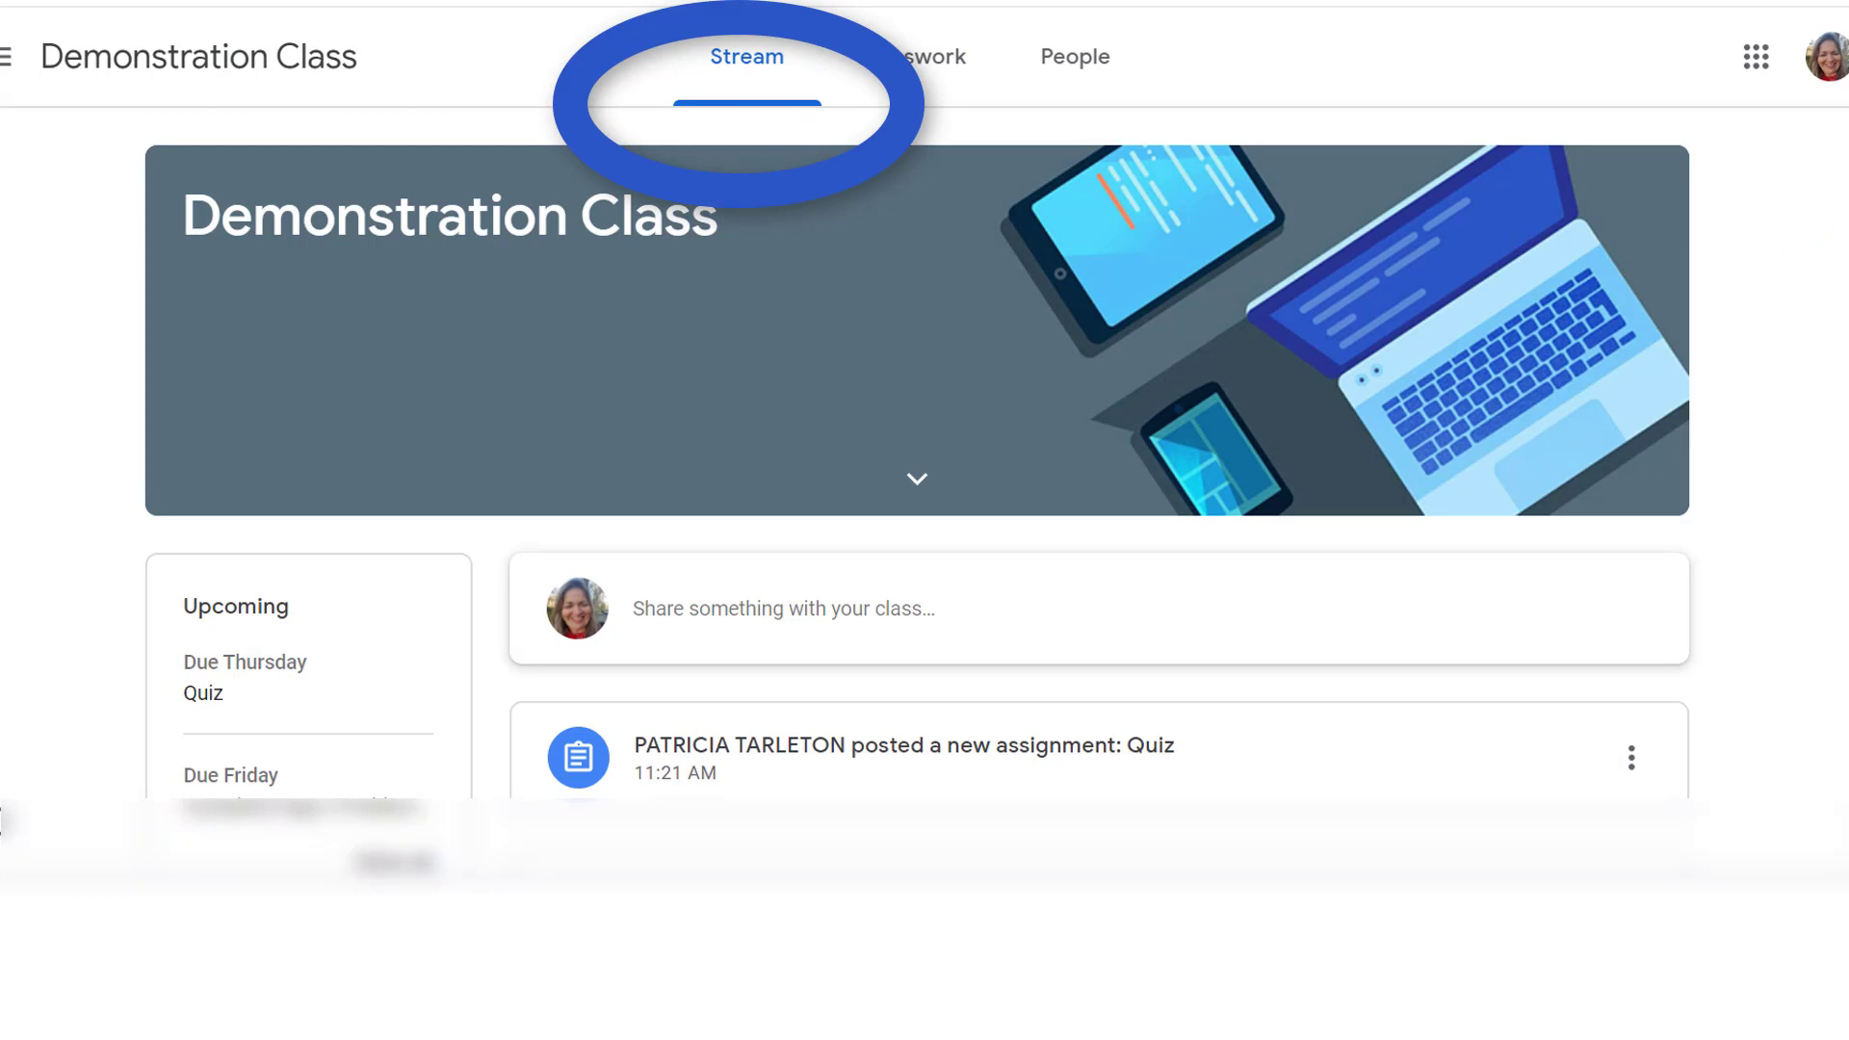
scroll(917, 481, "down", 3)
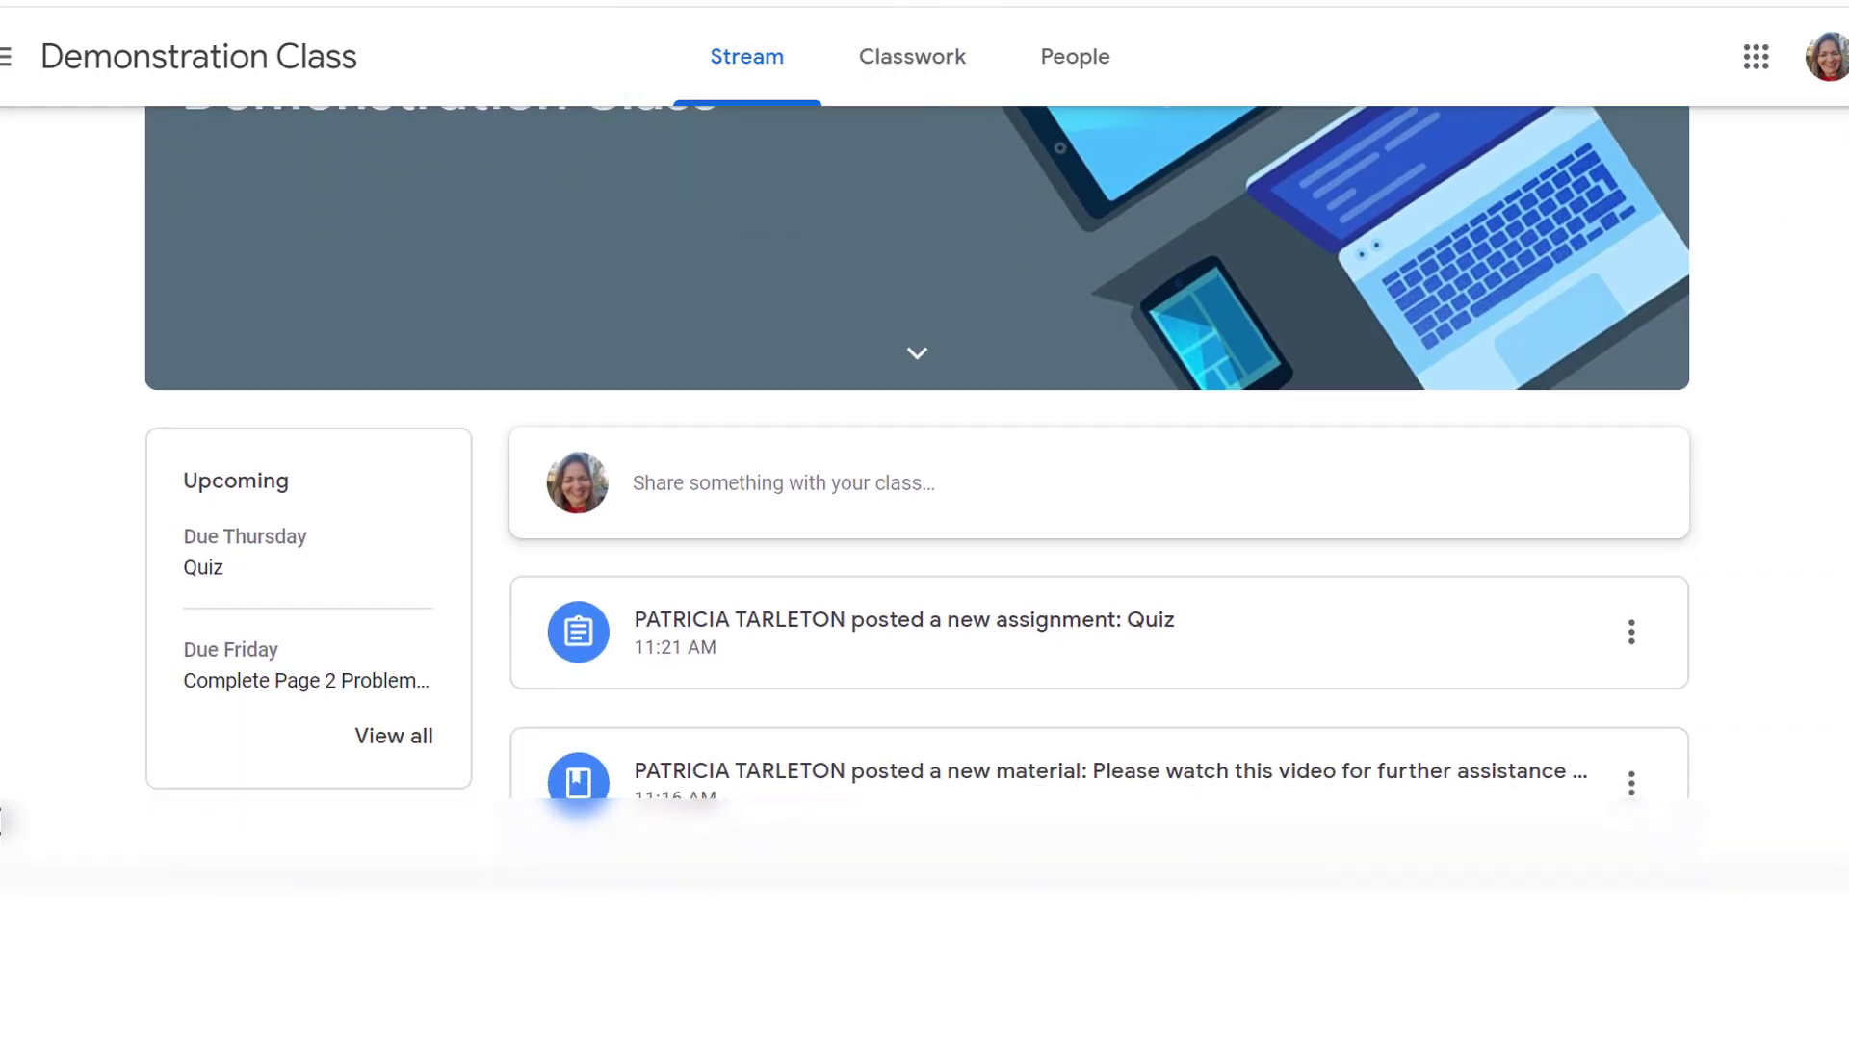
scroll(924, 482, "down", 3)
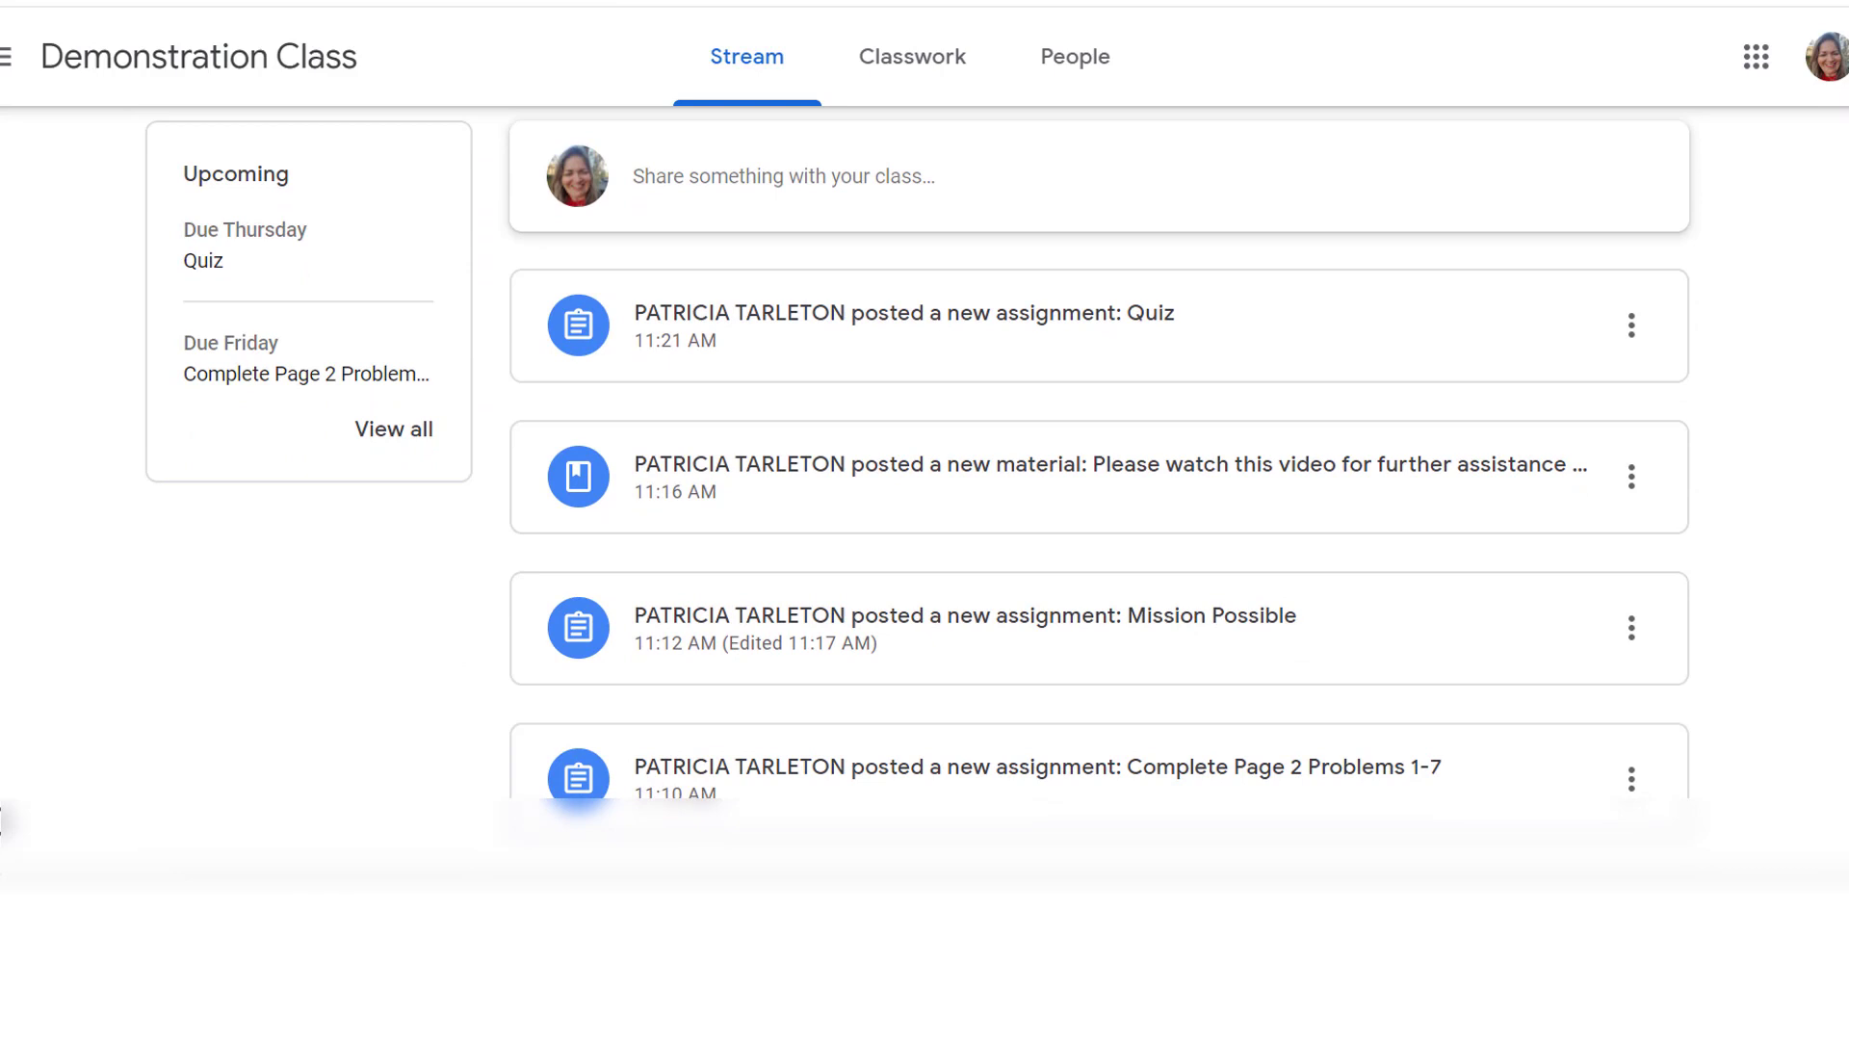
scroll(660, 227, "up", 2)
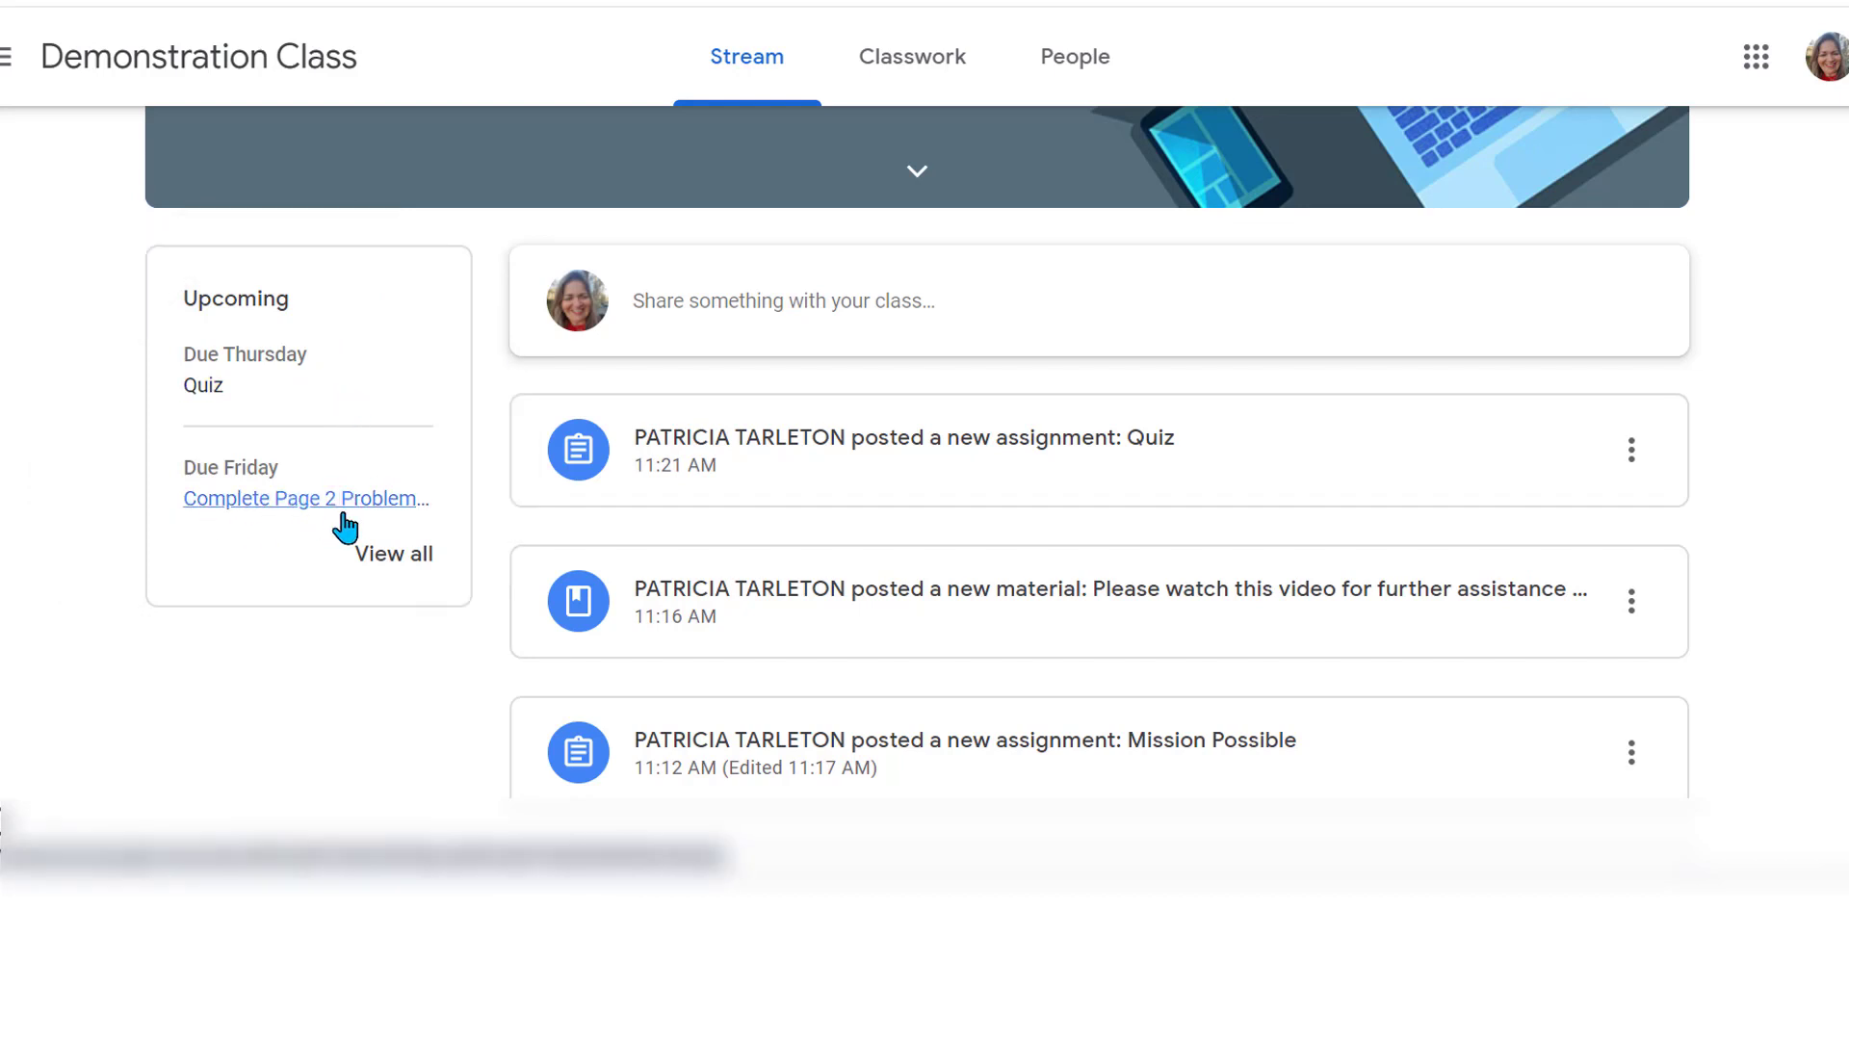
left_click(378, 560)
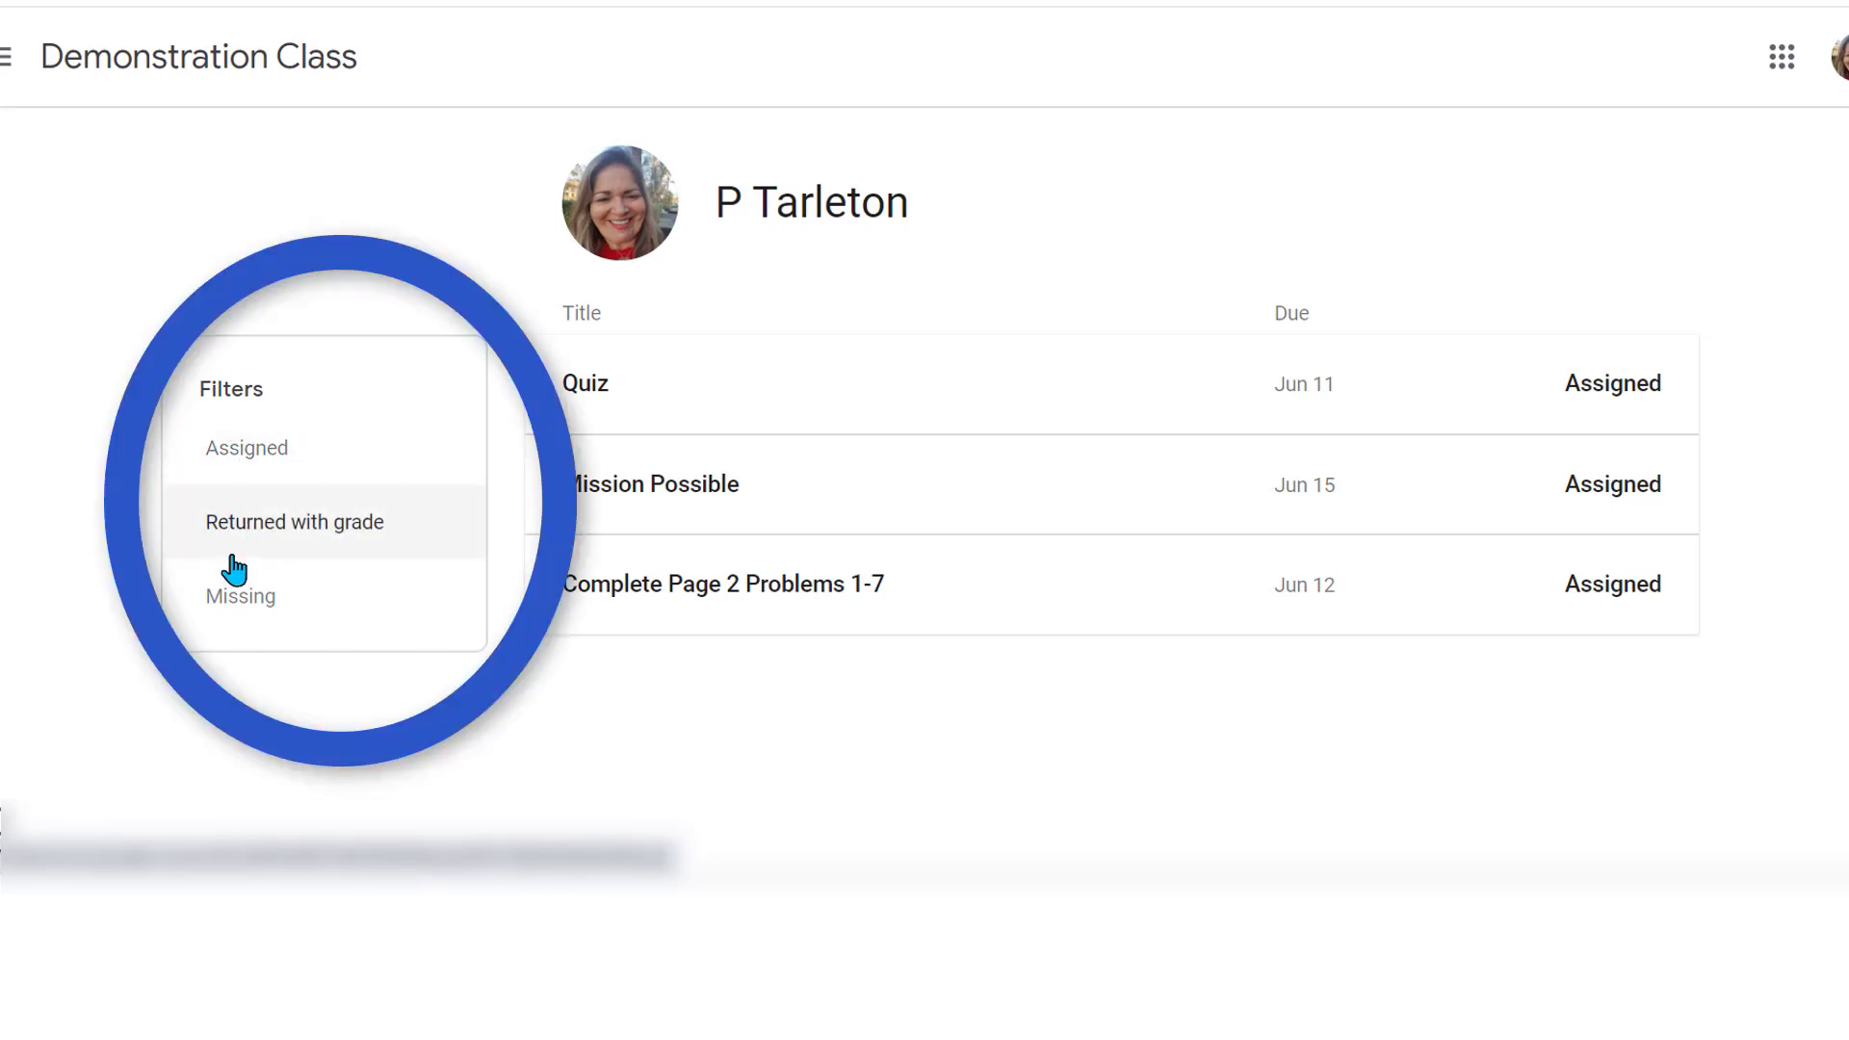
left_click(248, 601)
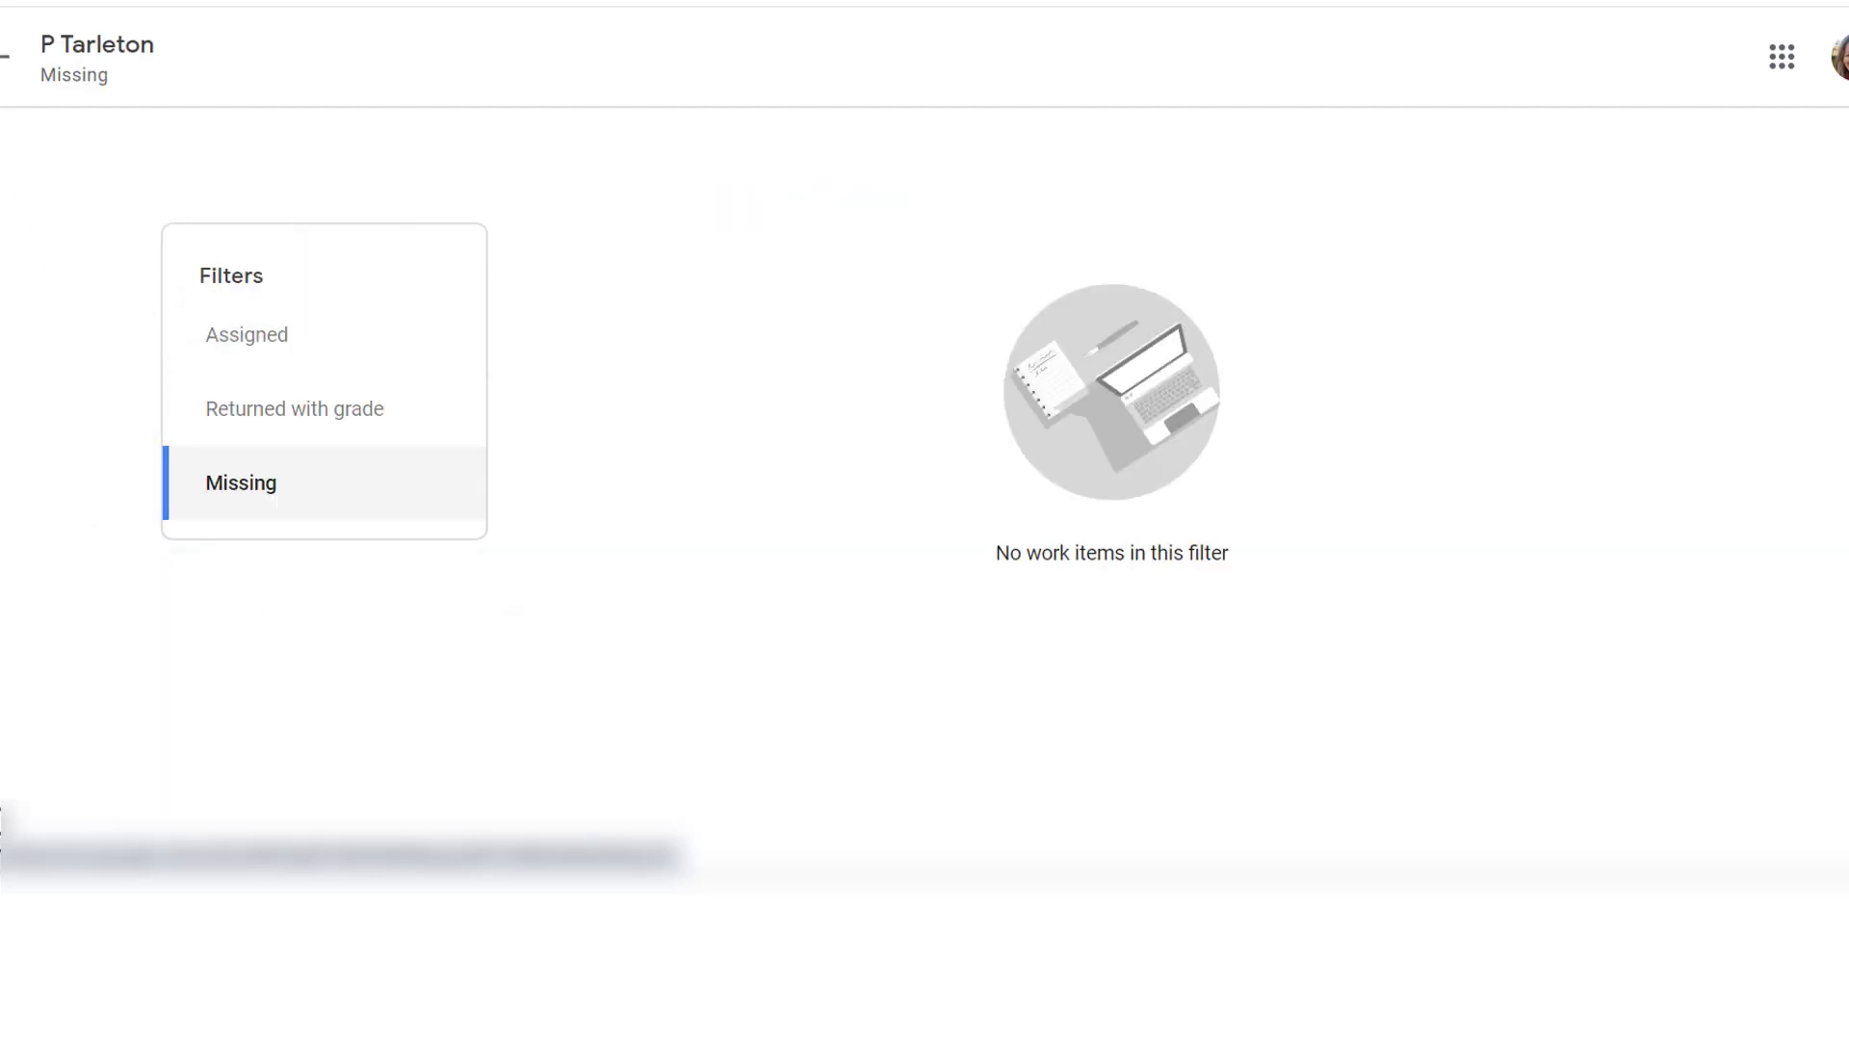
left_click(5, 65)
left_click(8, 58)
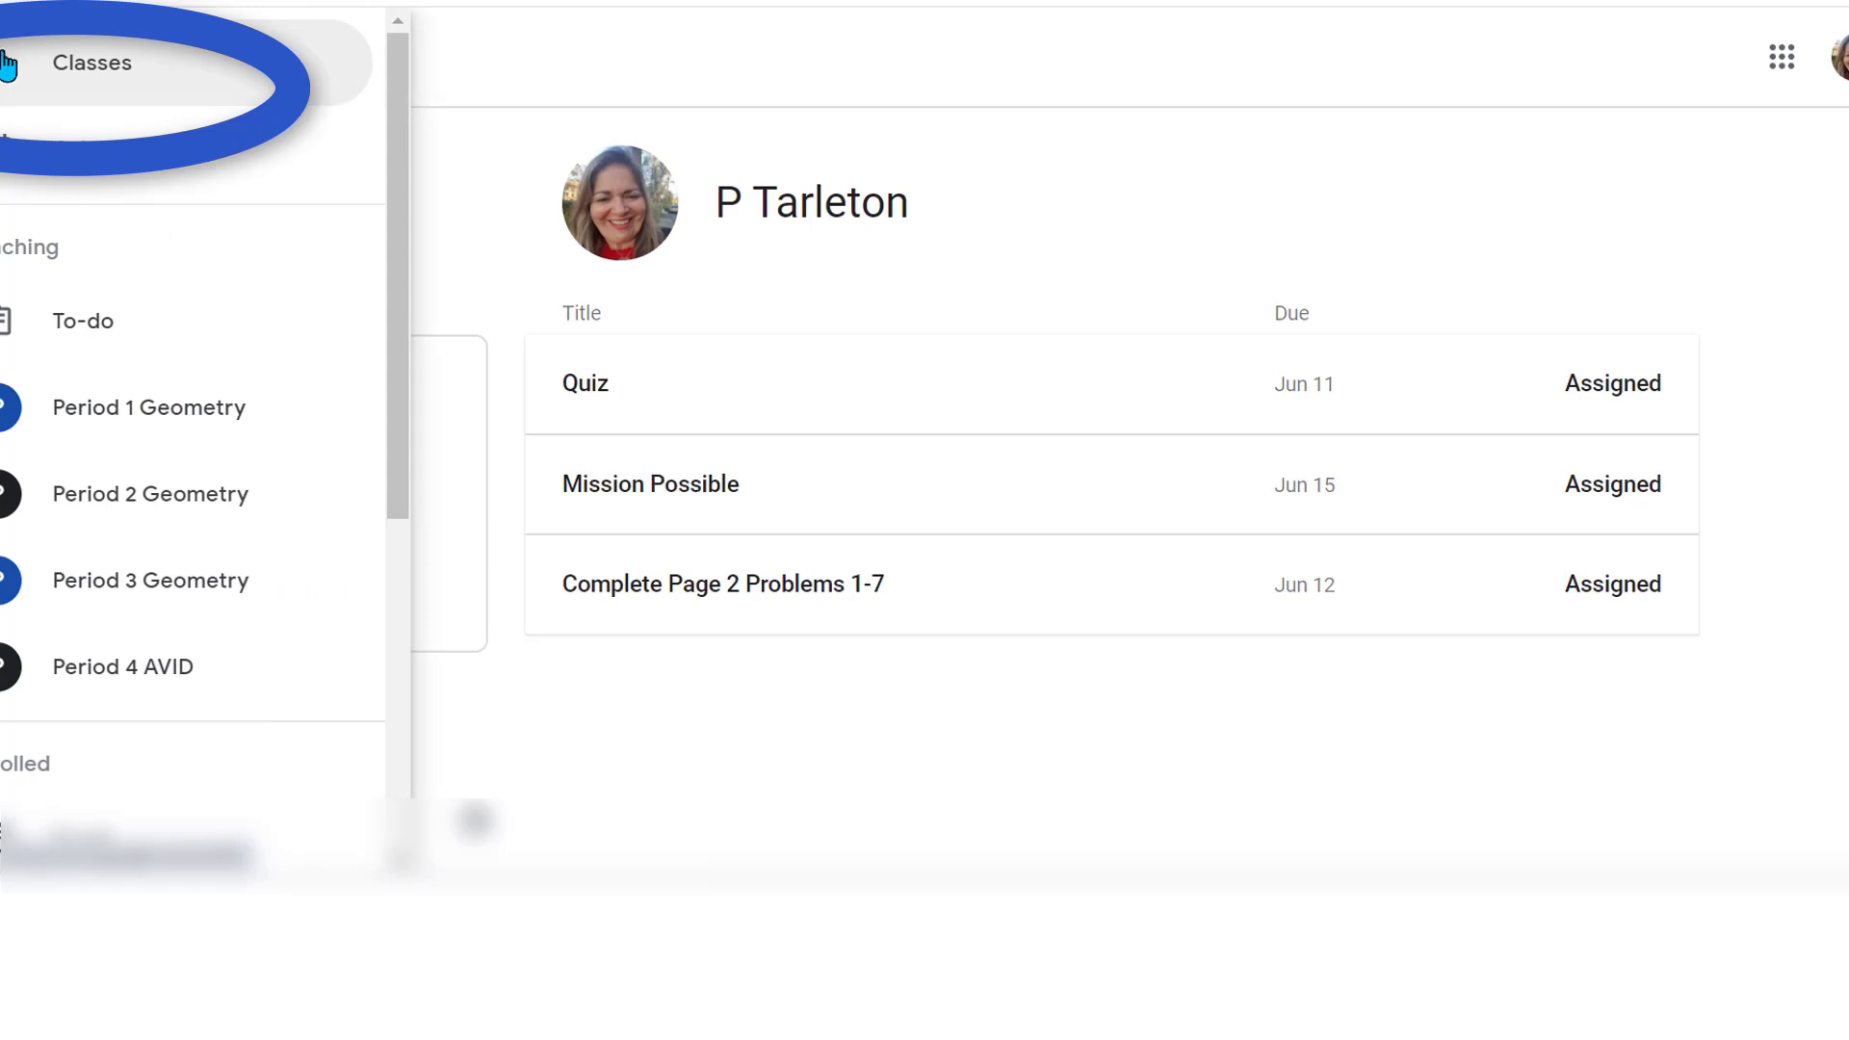
left_click(106, 75)
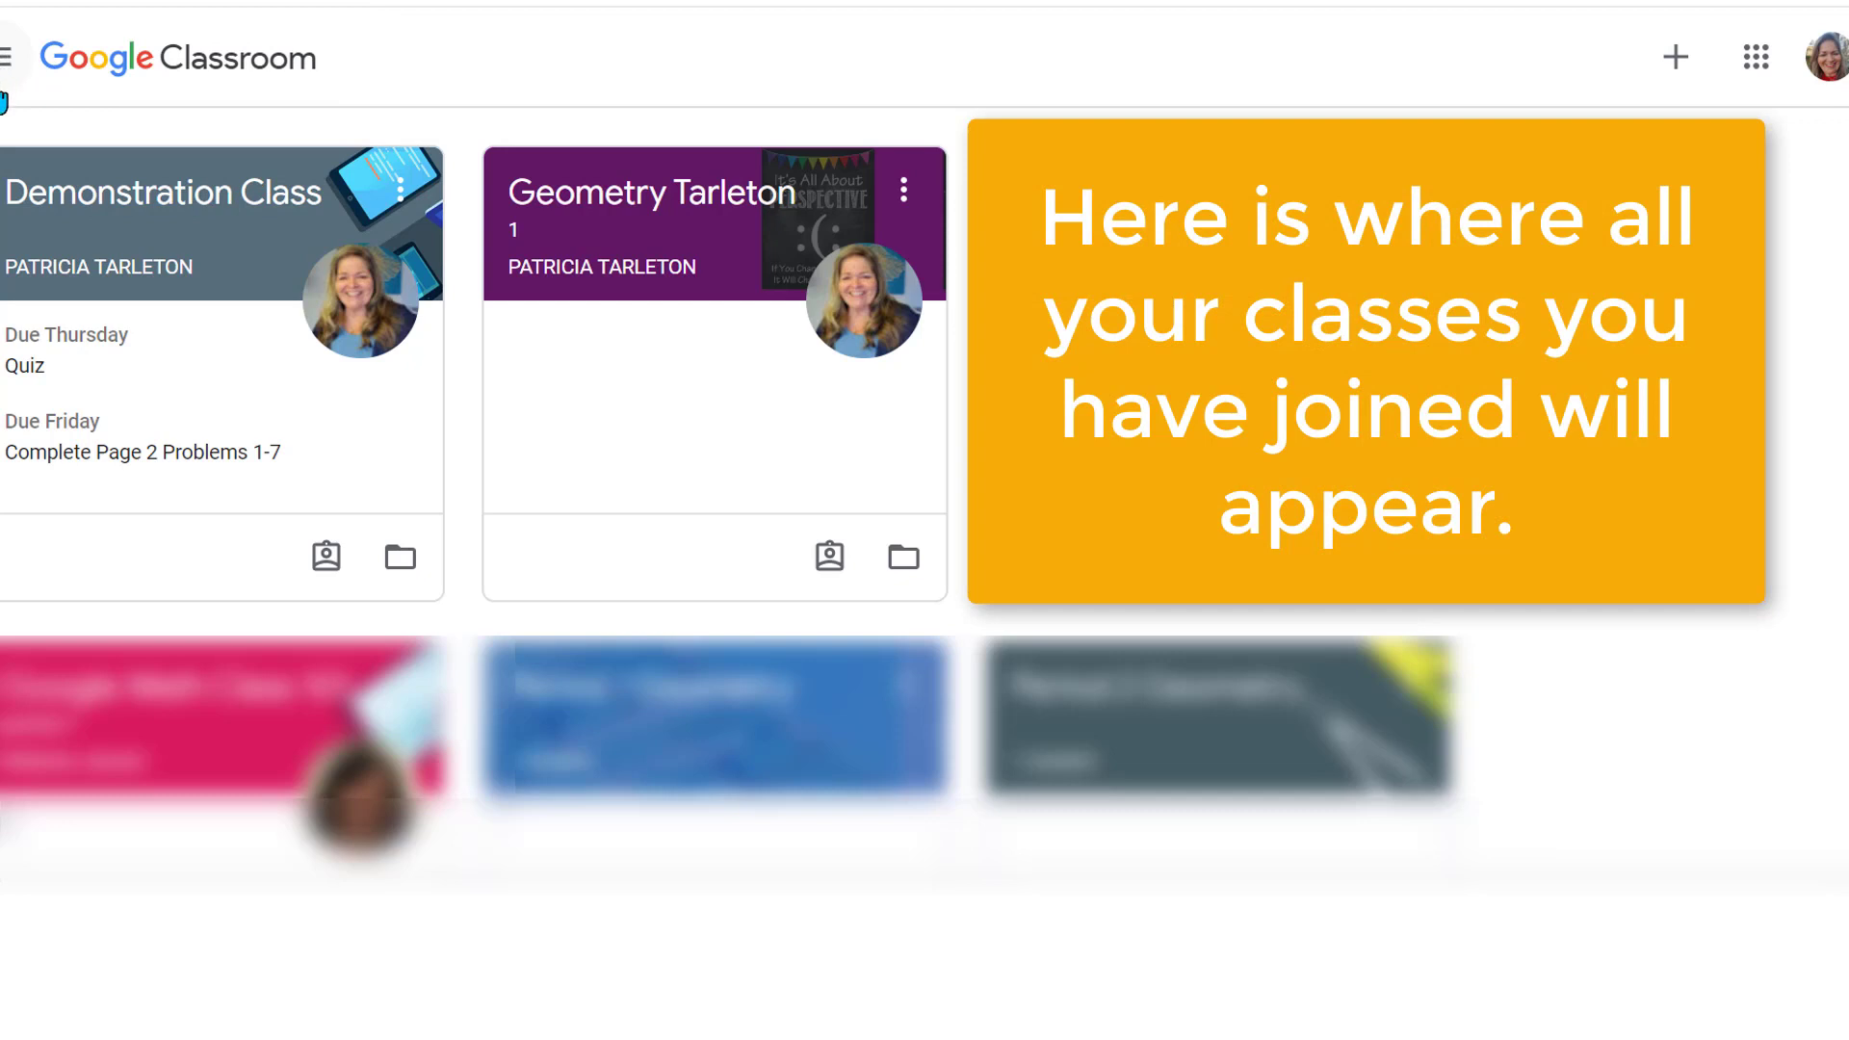
left_click(115, 195)
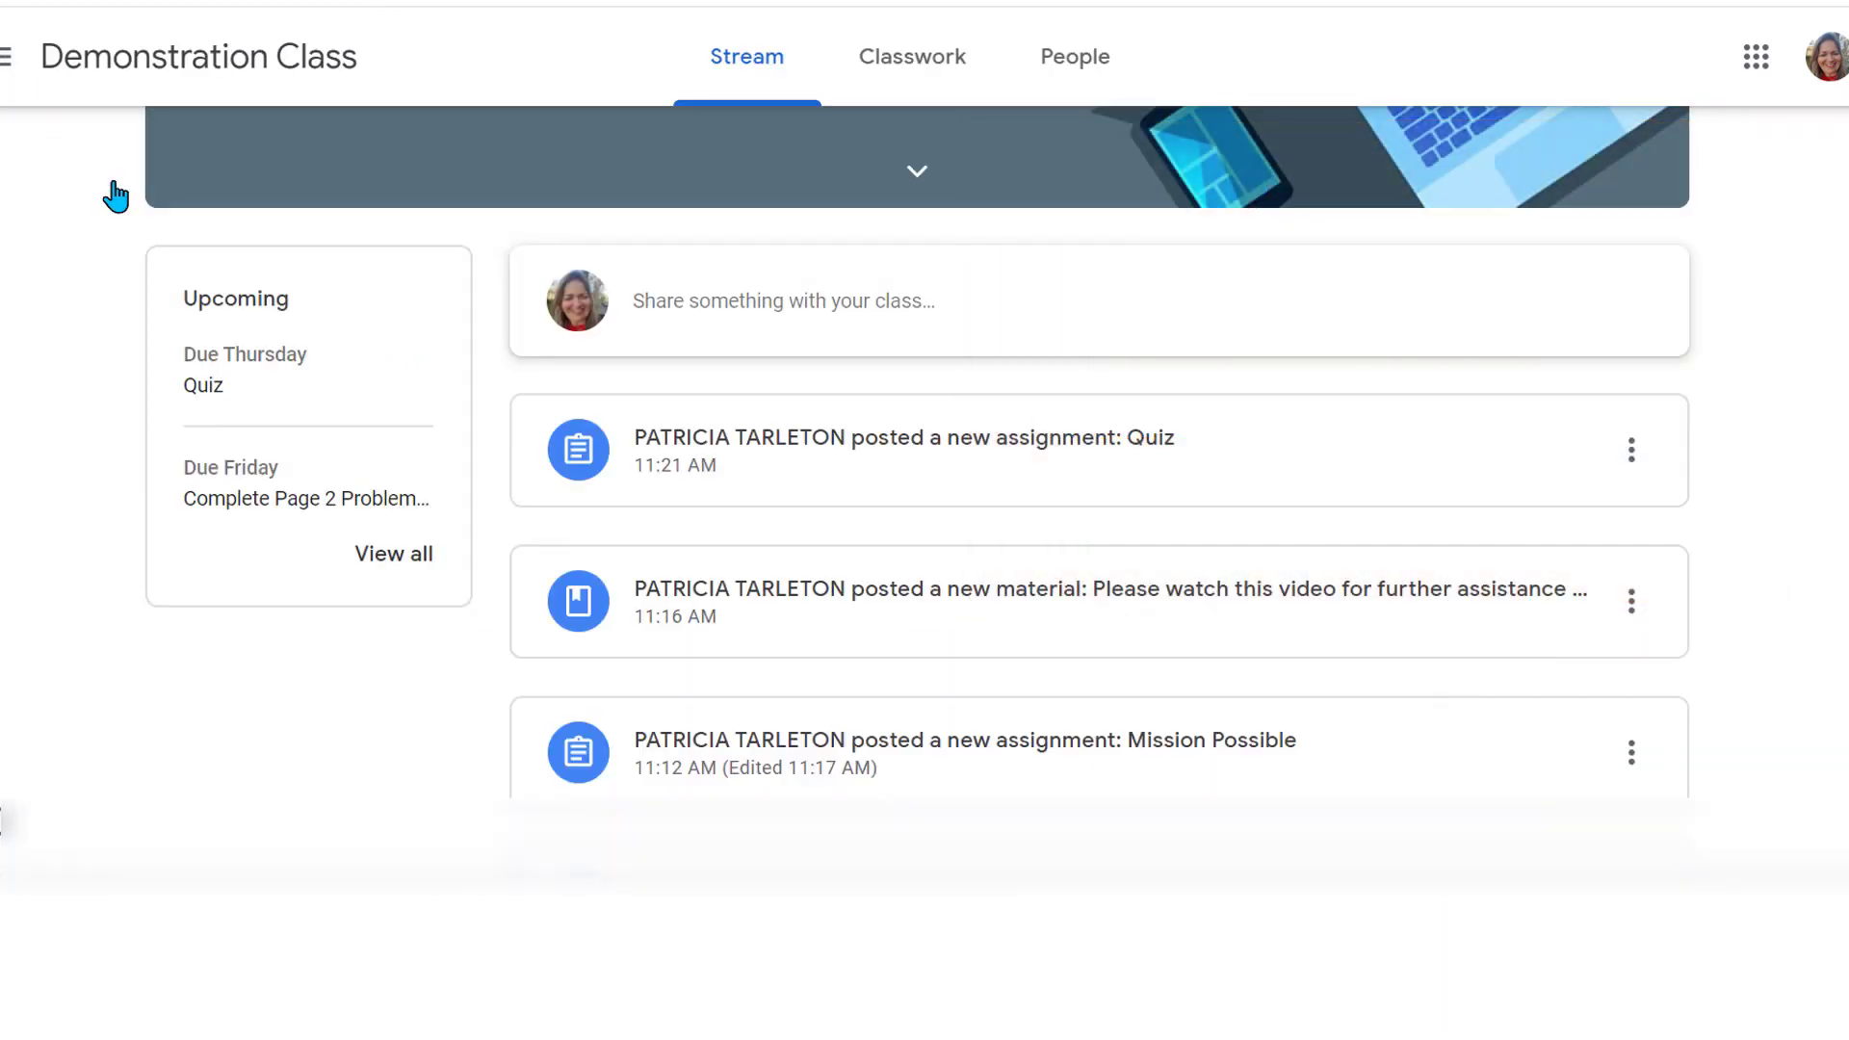
Open the Demonstration Class Classwork page and scroll through its Module 2 and Module 1 assignments
left_click(906, 69)
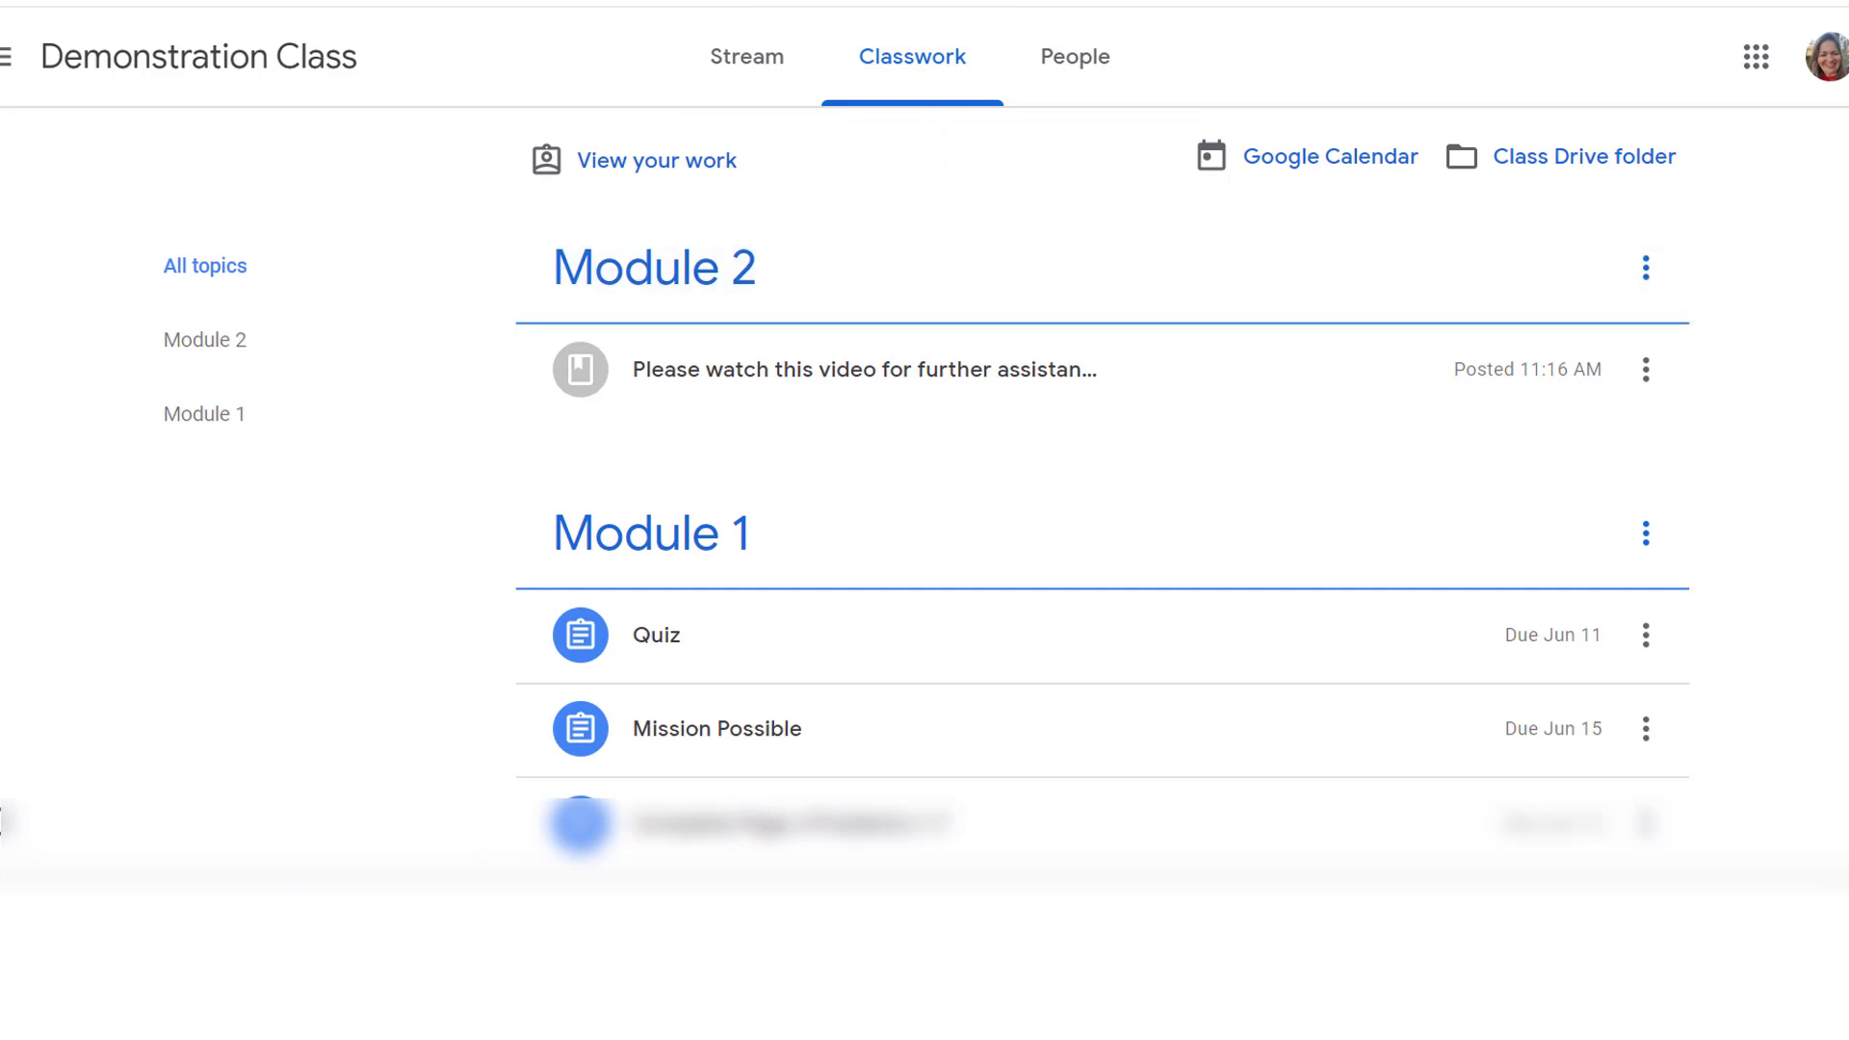
scroll(1103, 482, "down", 1)
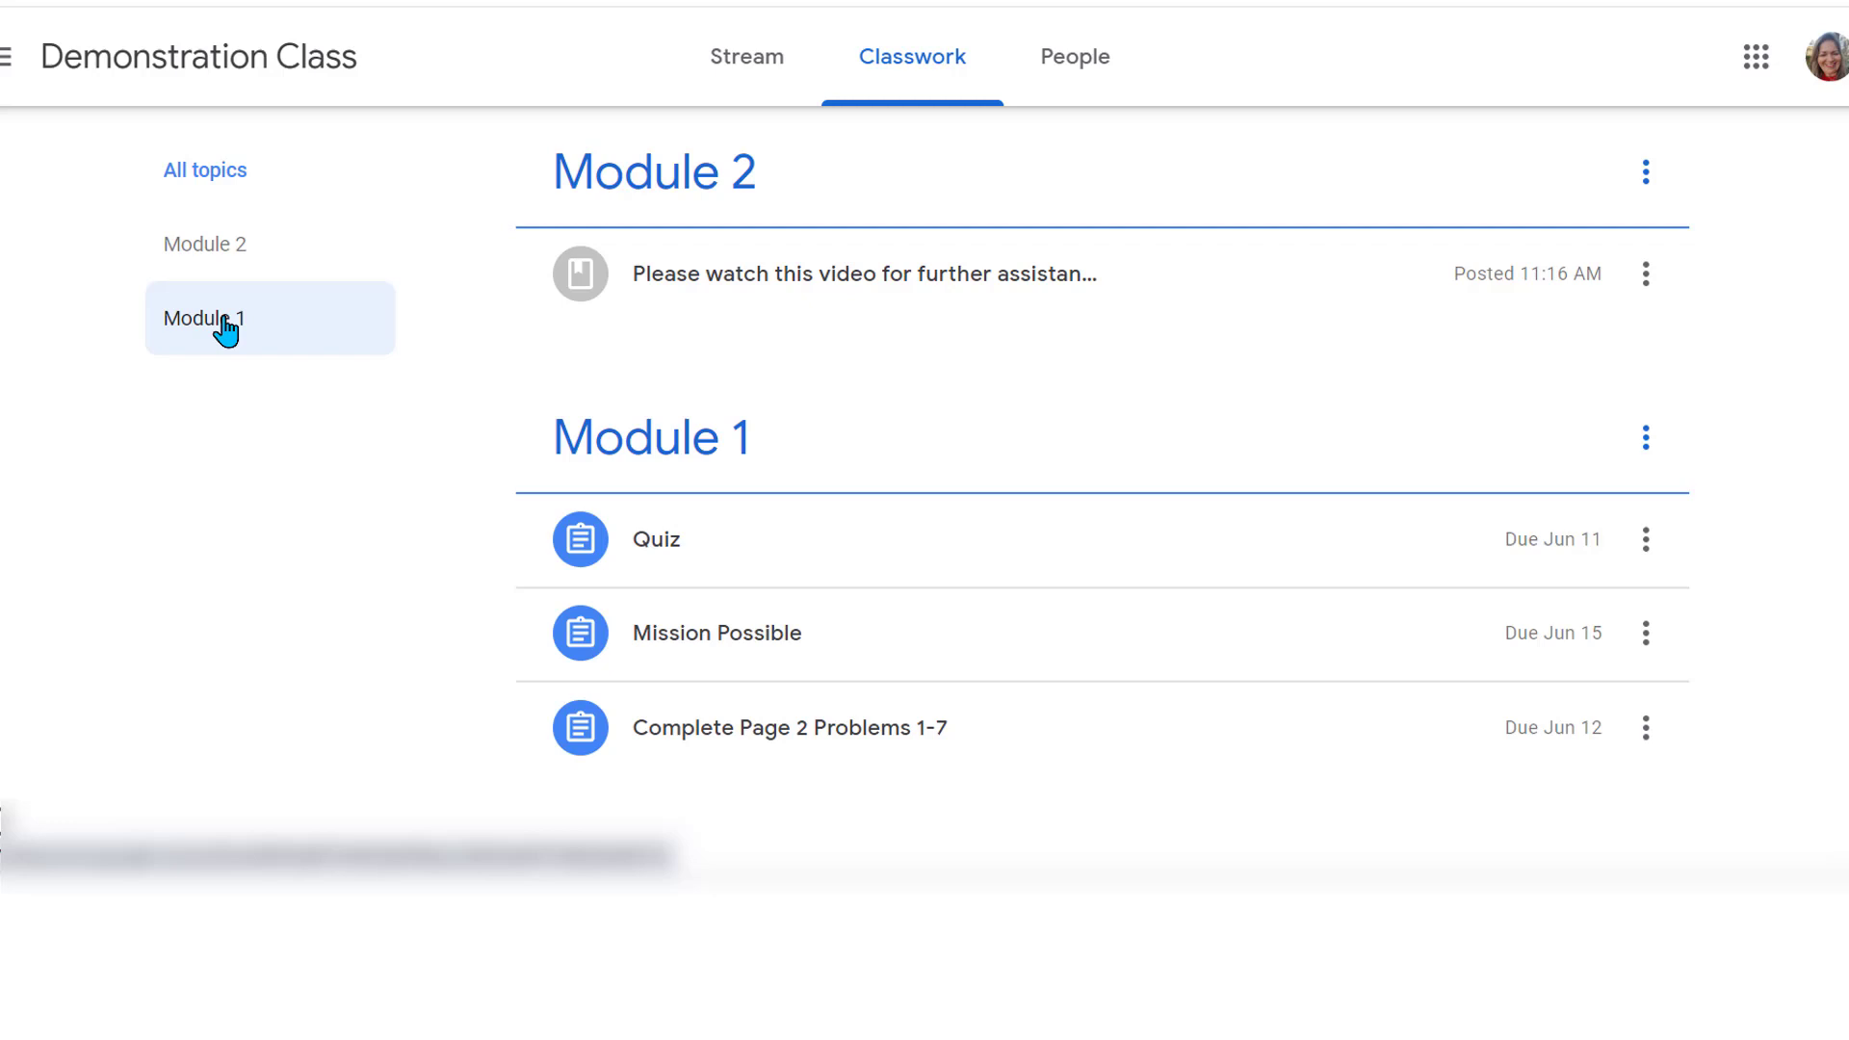
Filter Classwork to Module 1 and review the Quiz, due Jun 11, with its Sample Quiz form
left_click(224, 329)
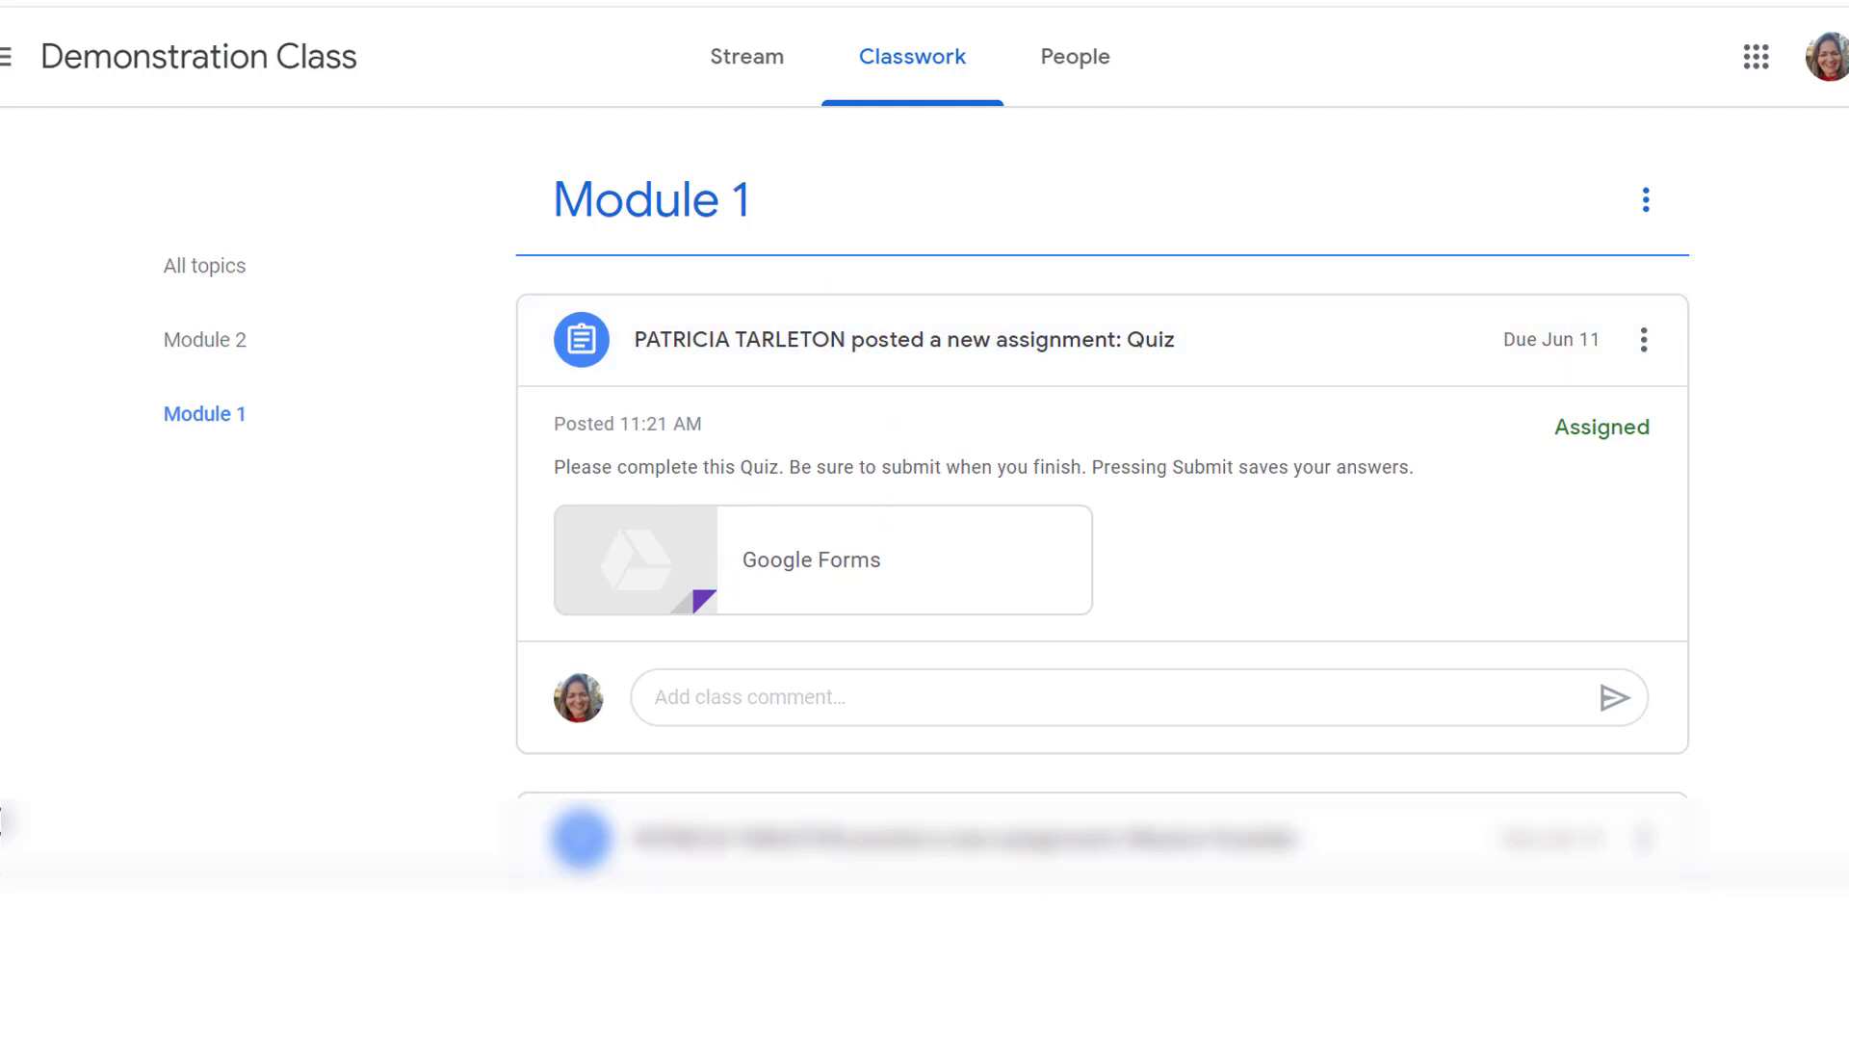
scroll(925, 491, "down", 2)
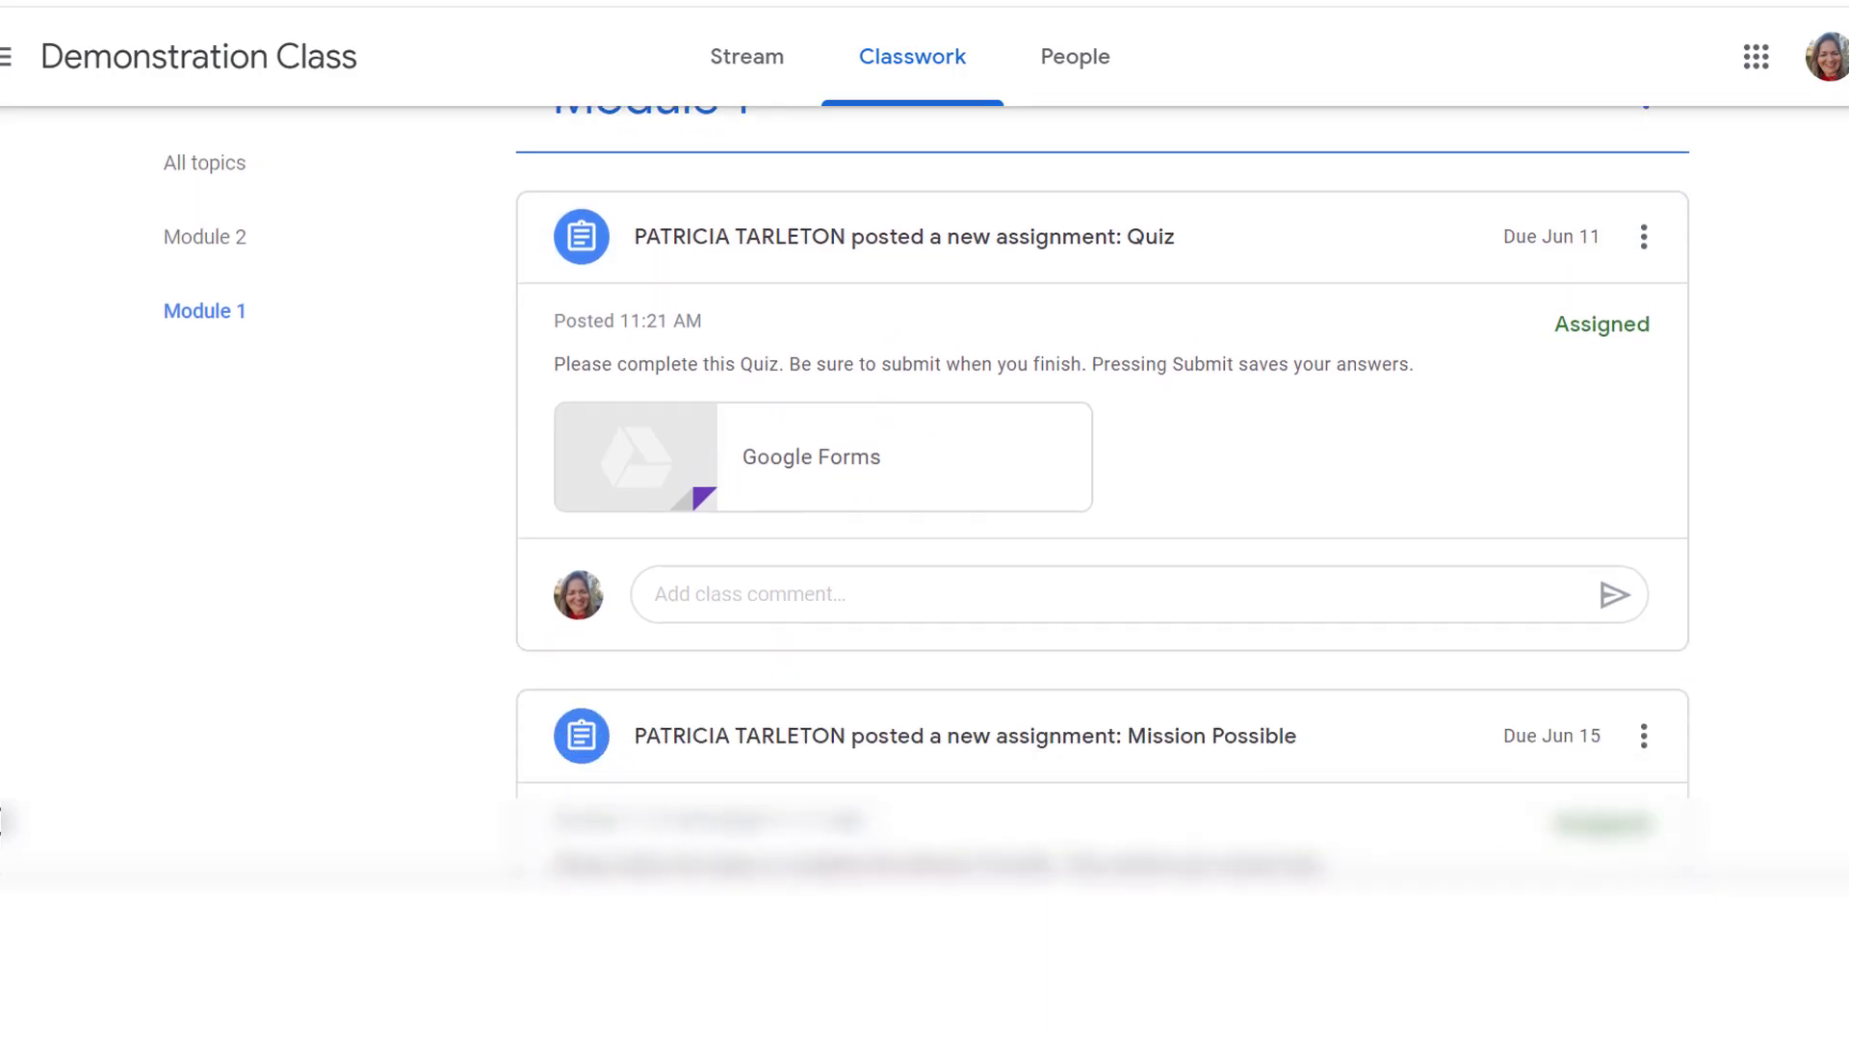
scroll(925, 491, "down", 1)
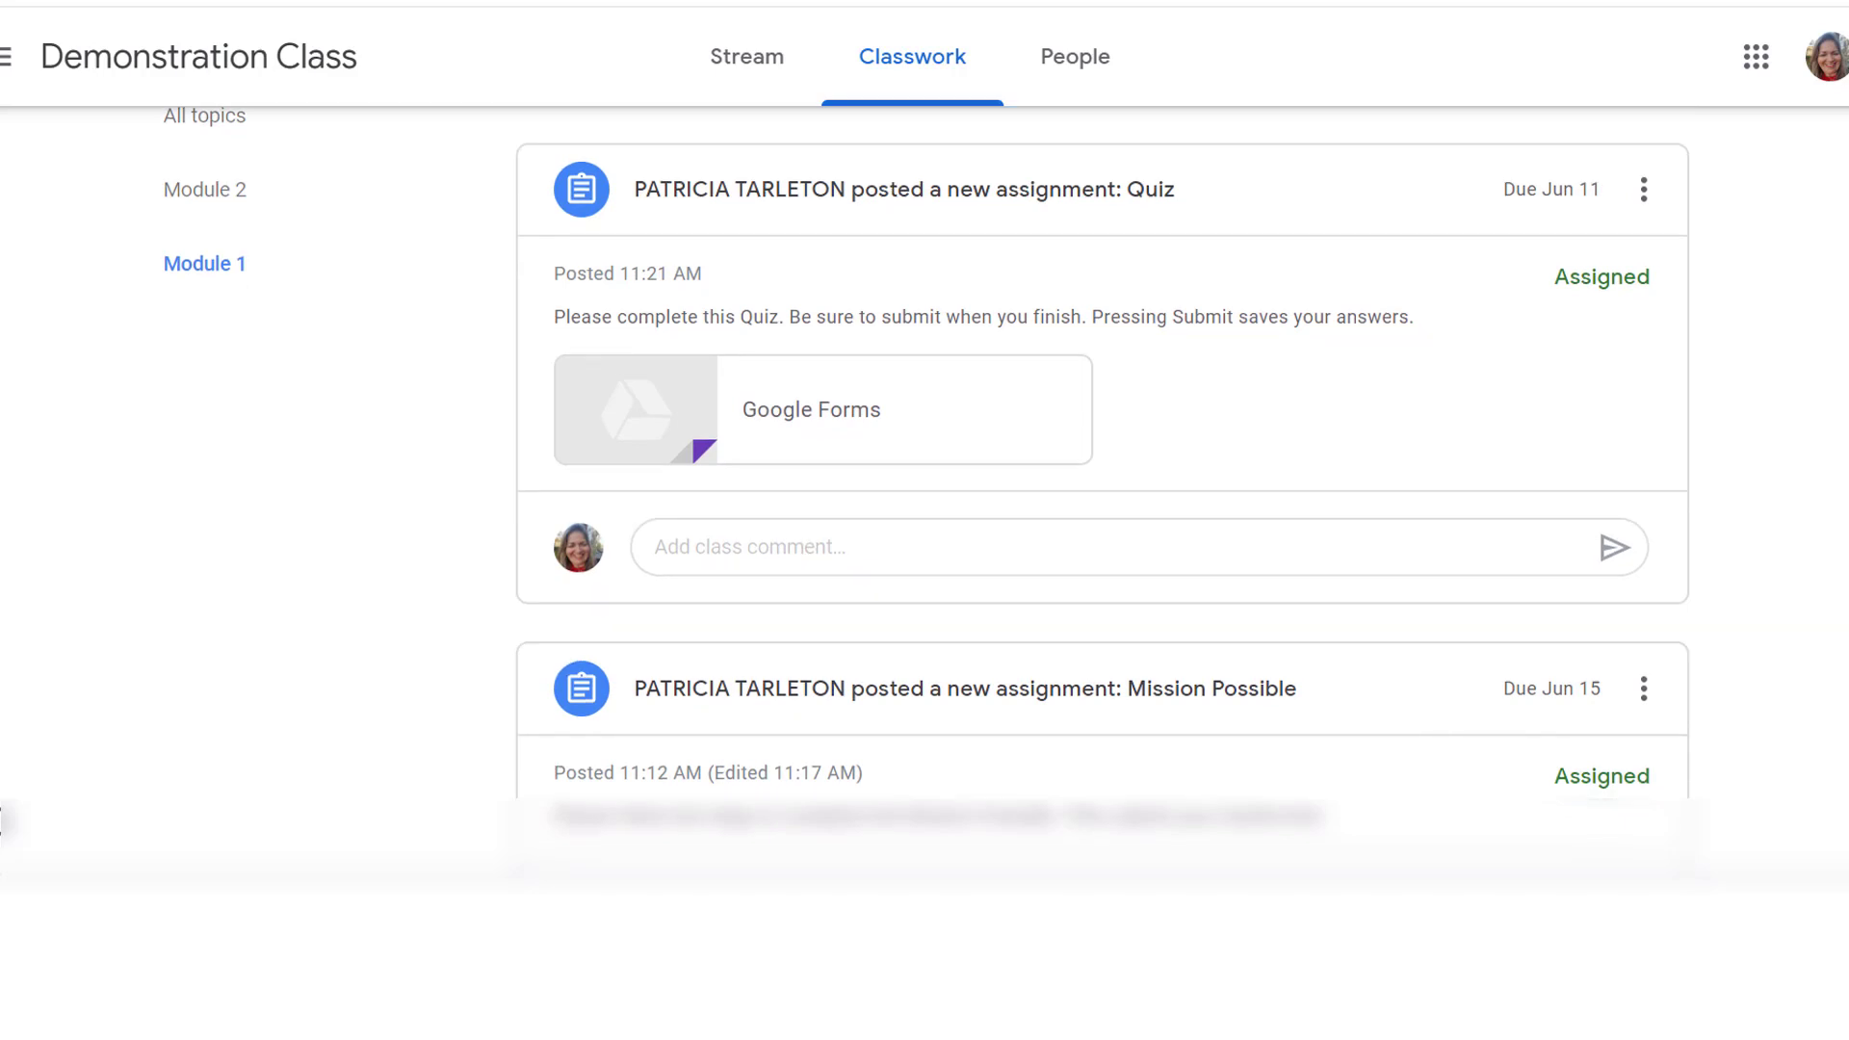
scroll(925, 491, "down", 2)
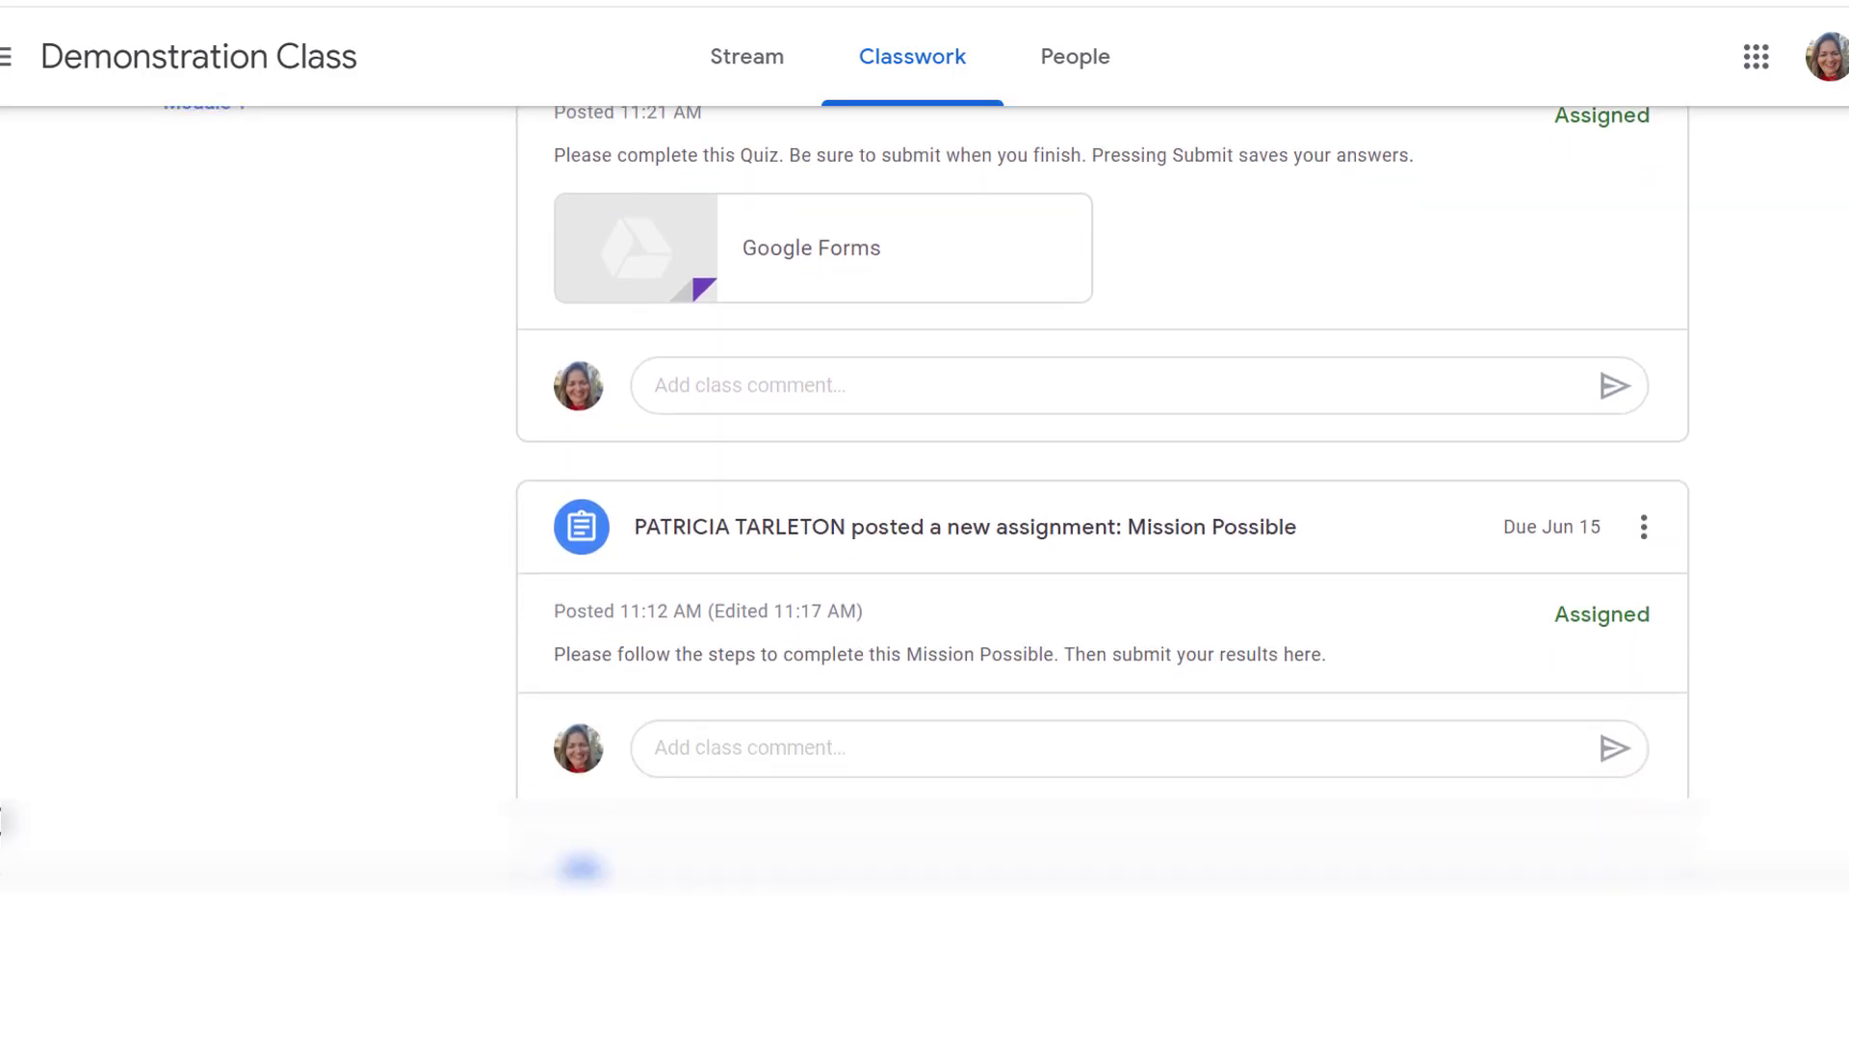
scroll(924, 491, "down", 2)
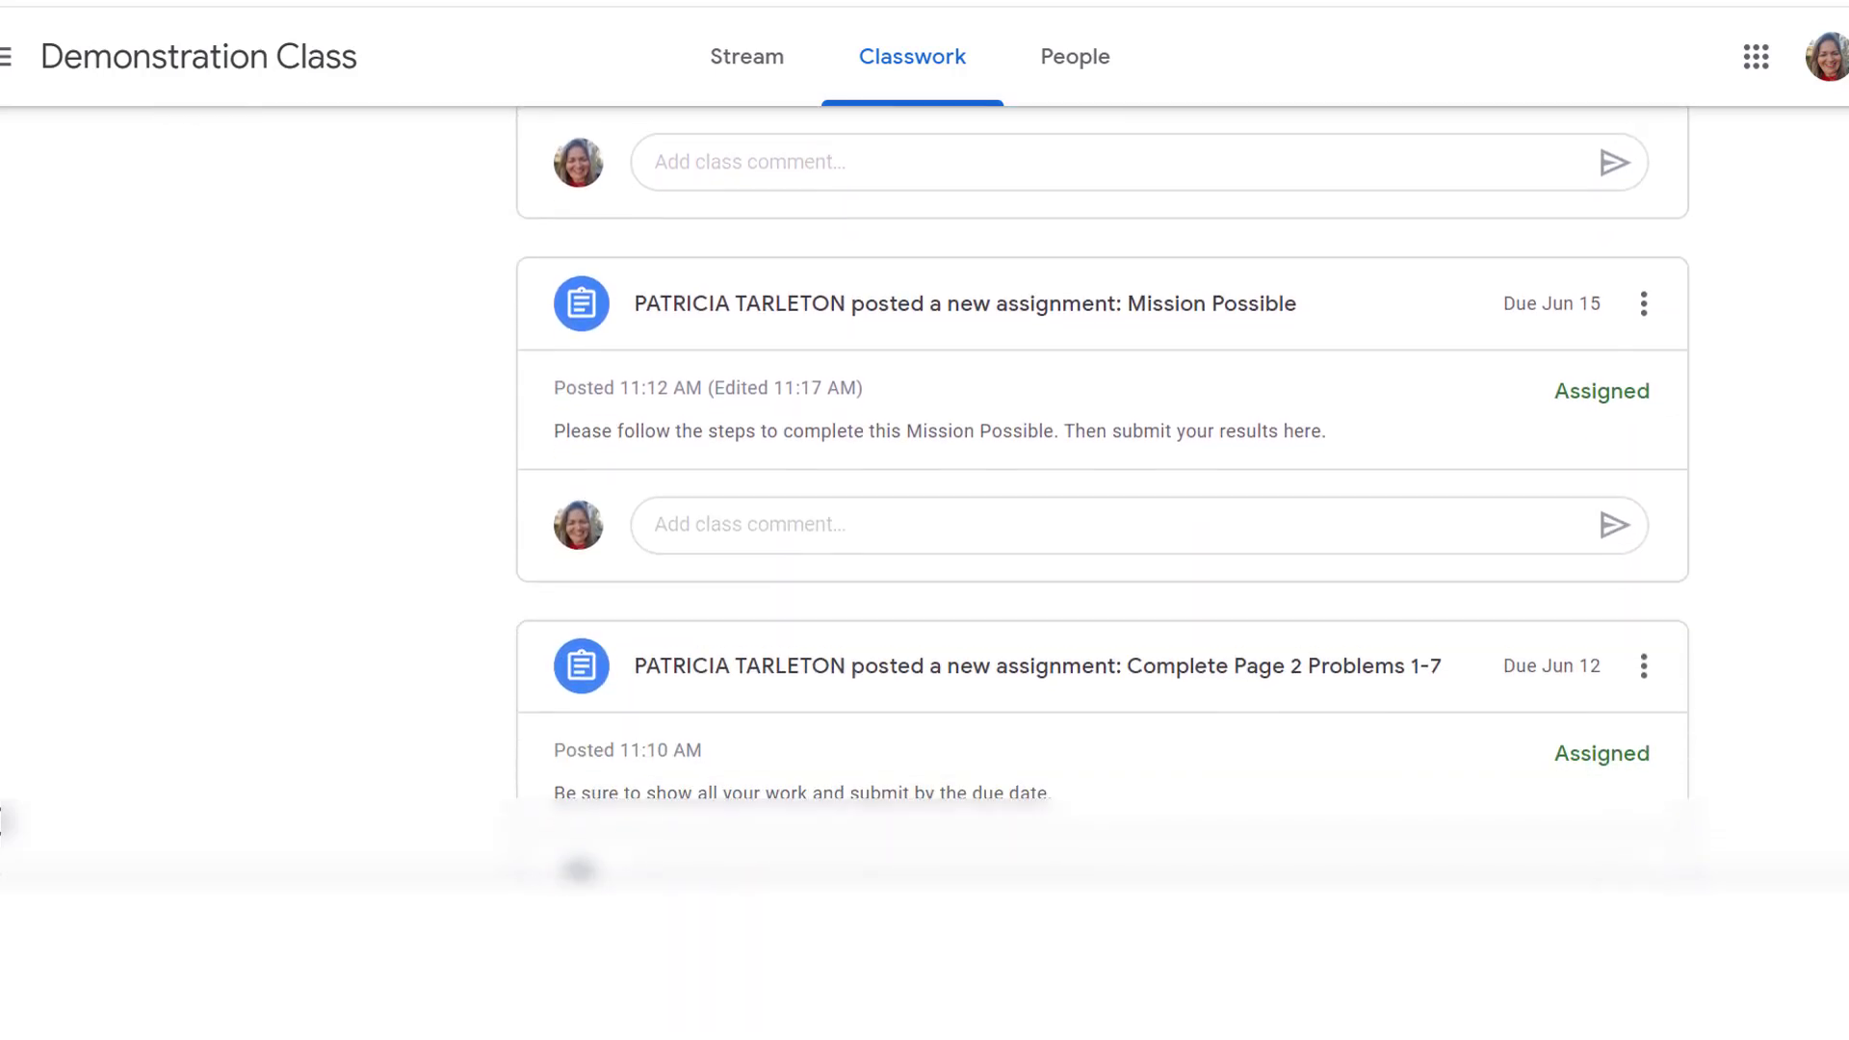
scroll(925, 492, "down", 1)
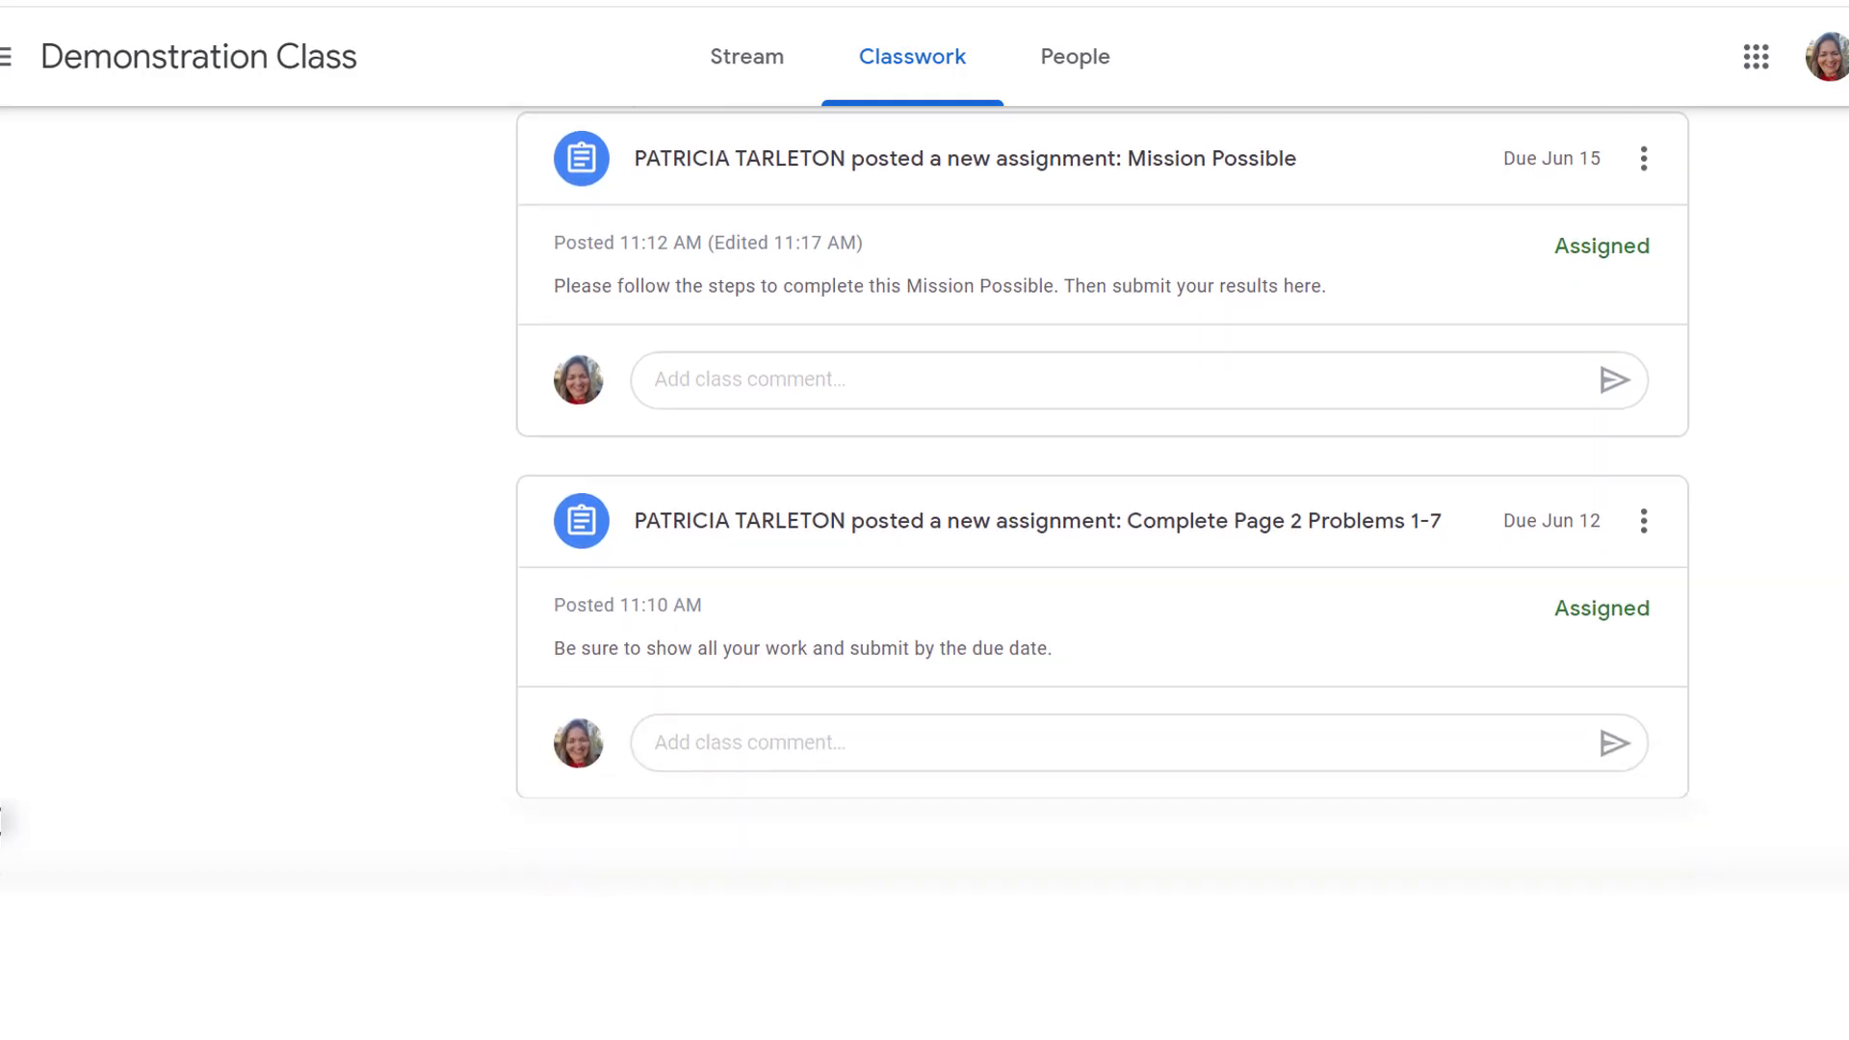
scroll(924, 491, "up", 5)
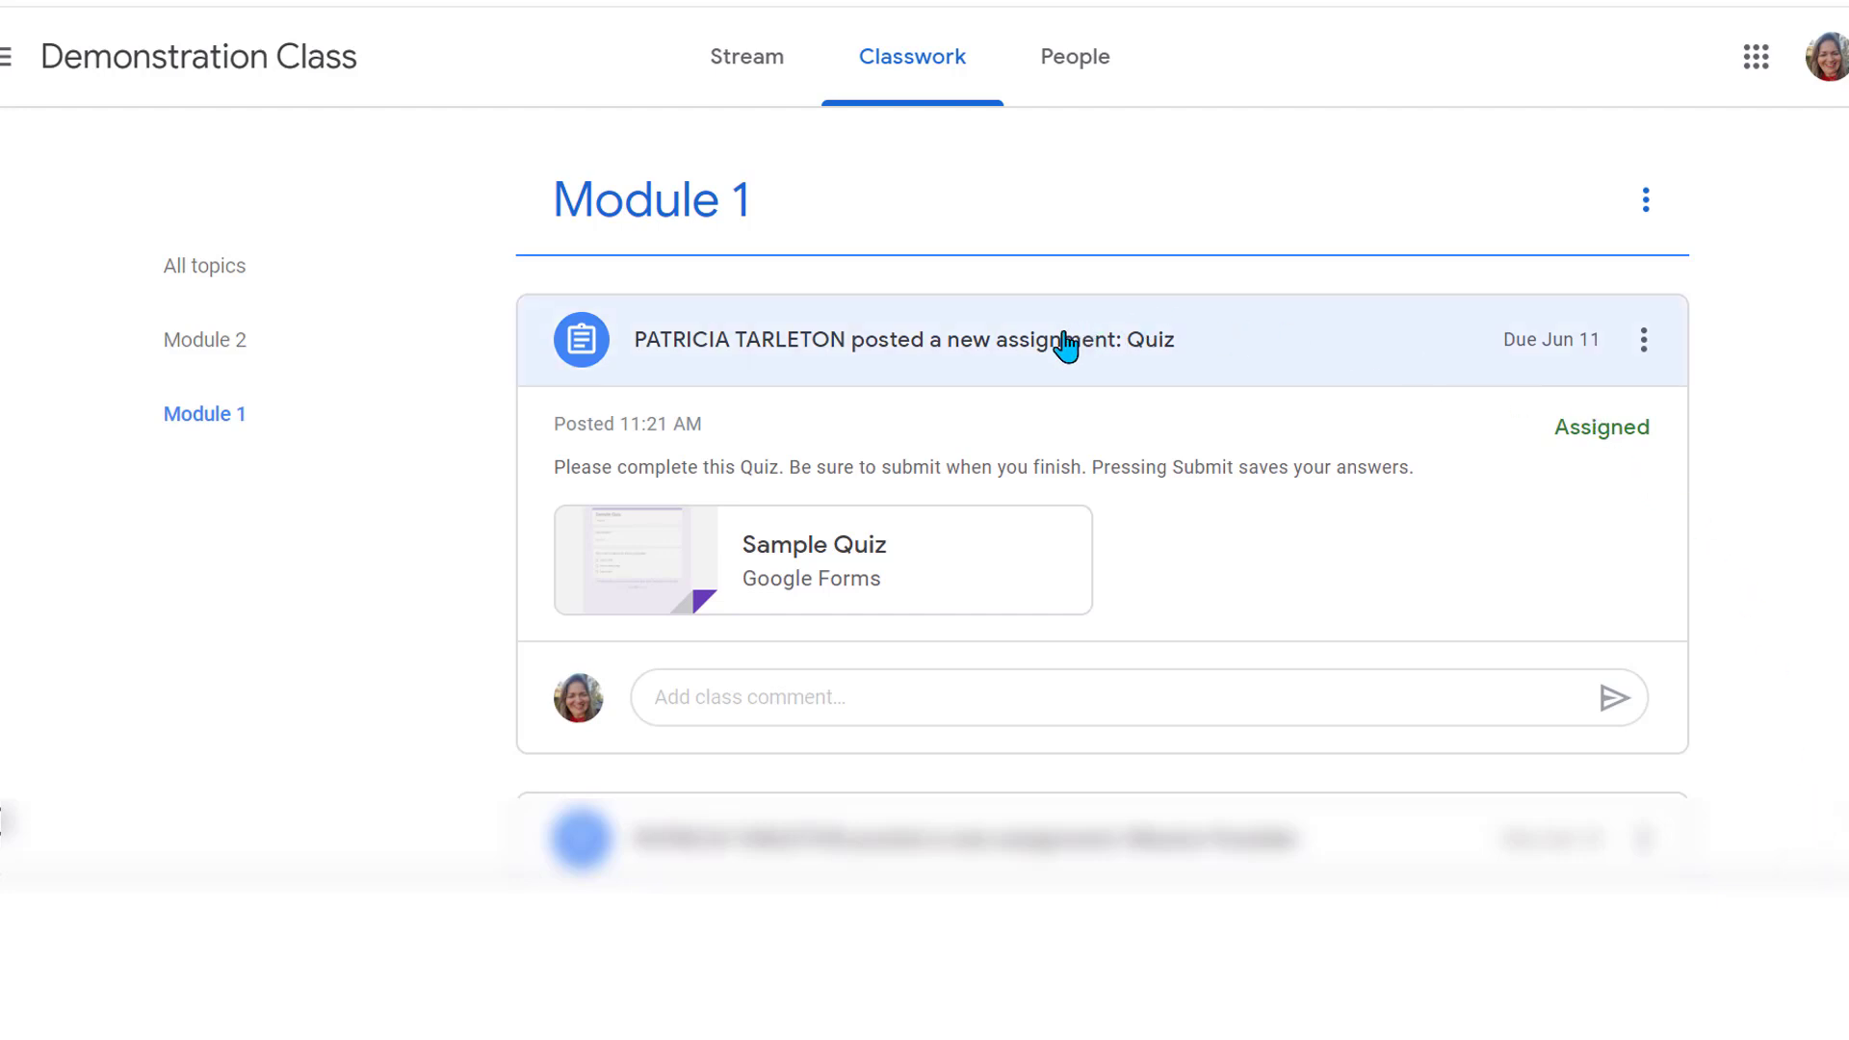
Open the Sample Quiz form, choose 'length x width', and fill in the student's email address
left_click(774, 551)
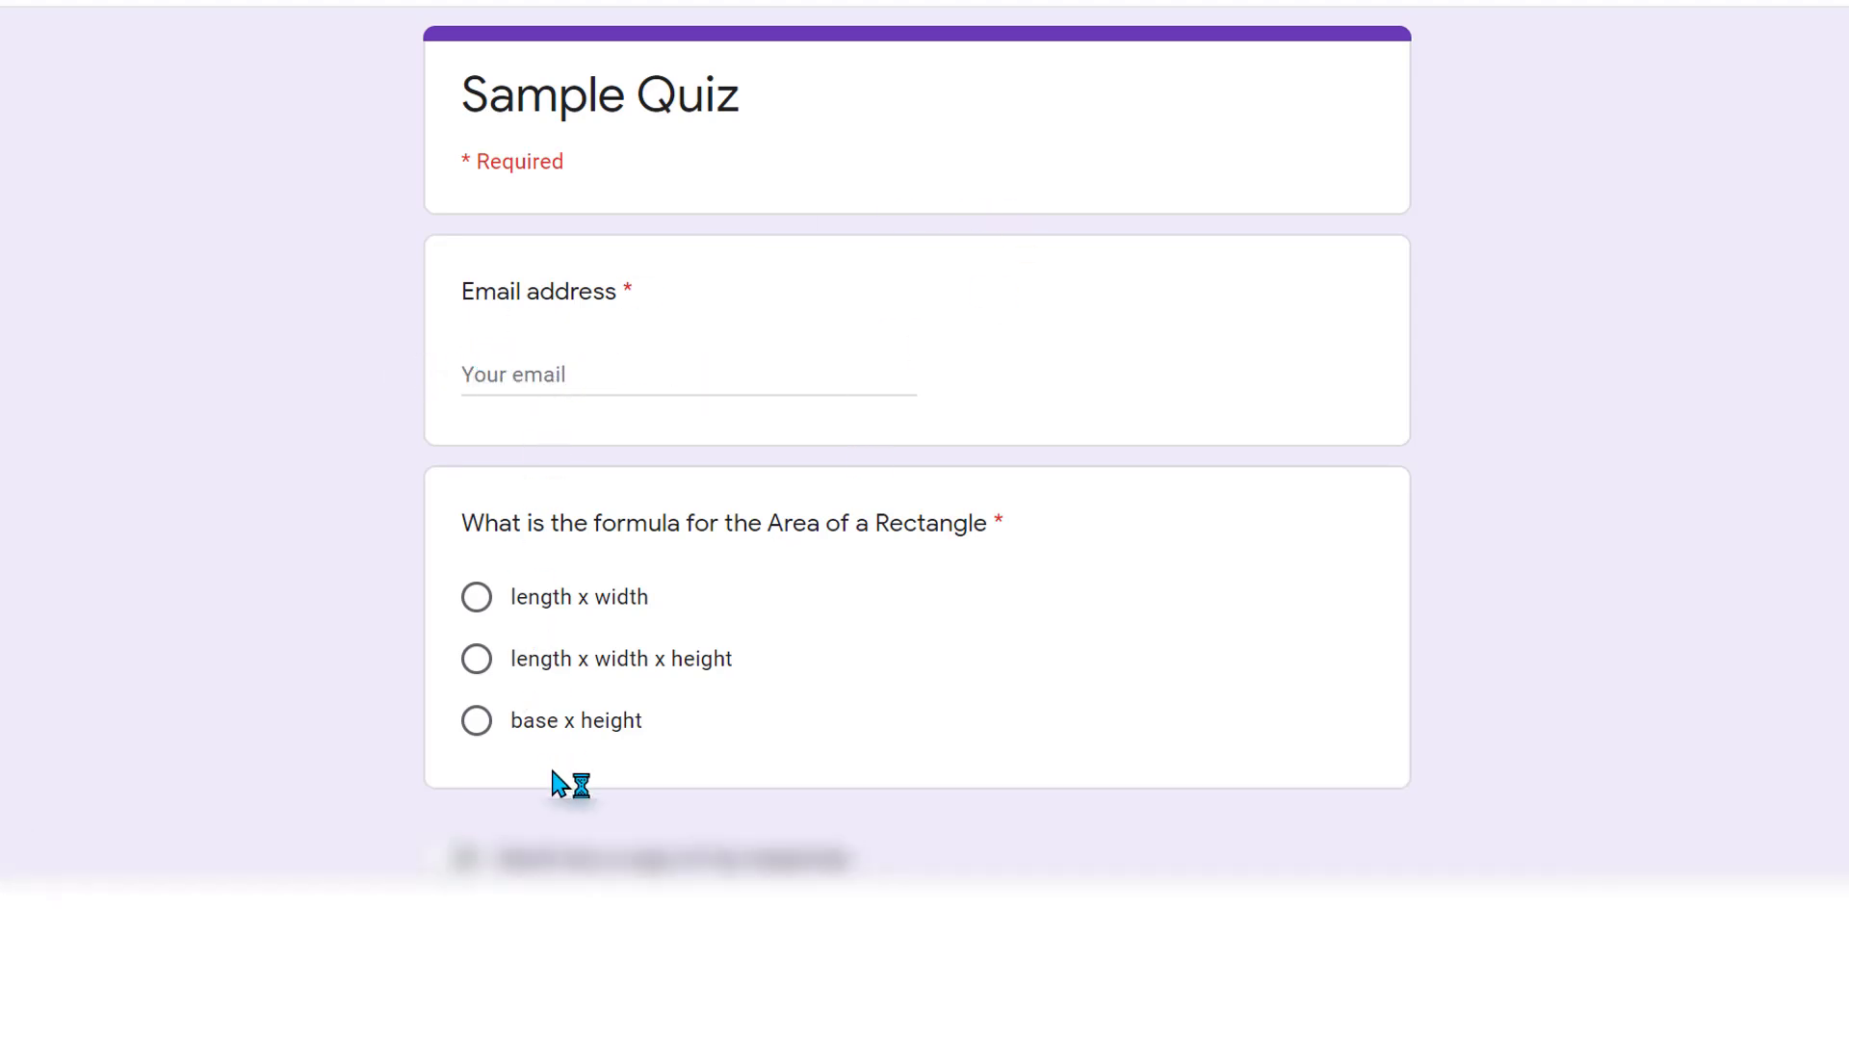
left_click(476, 595)
left_click(487, 373)
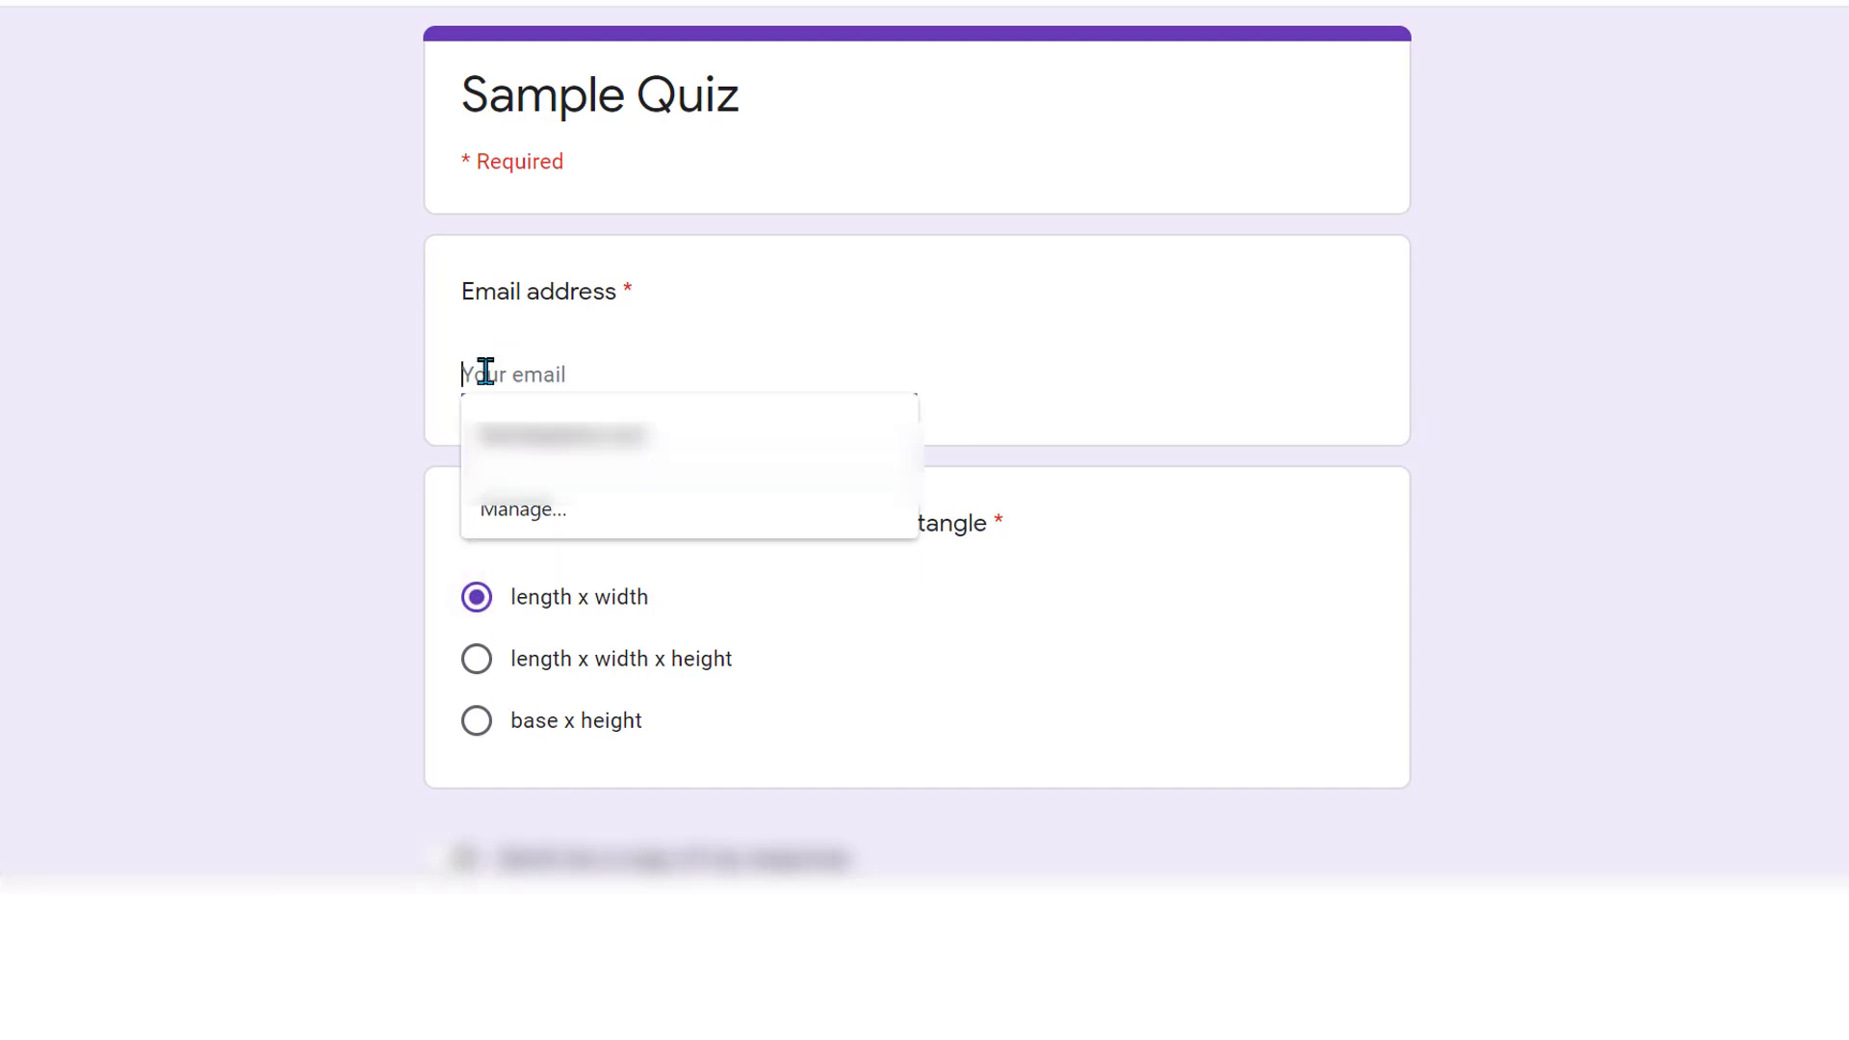
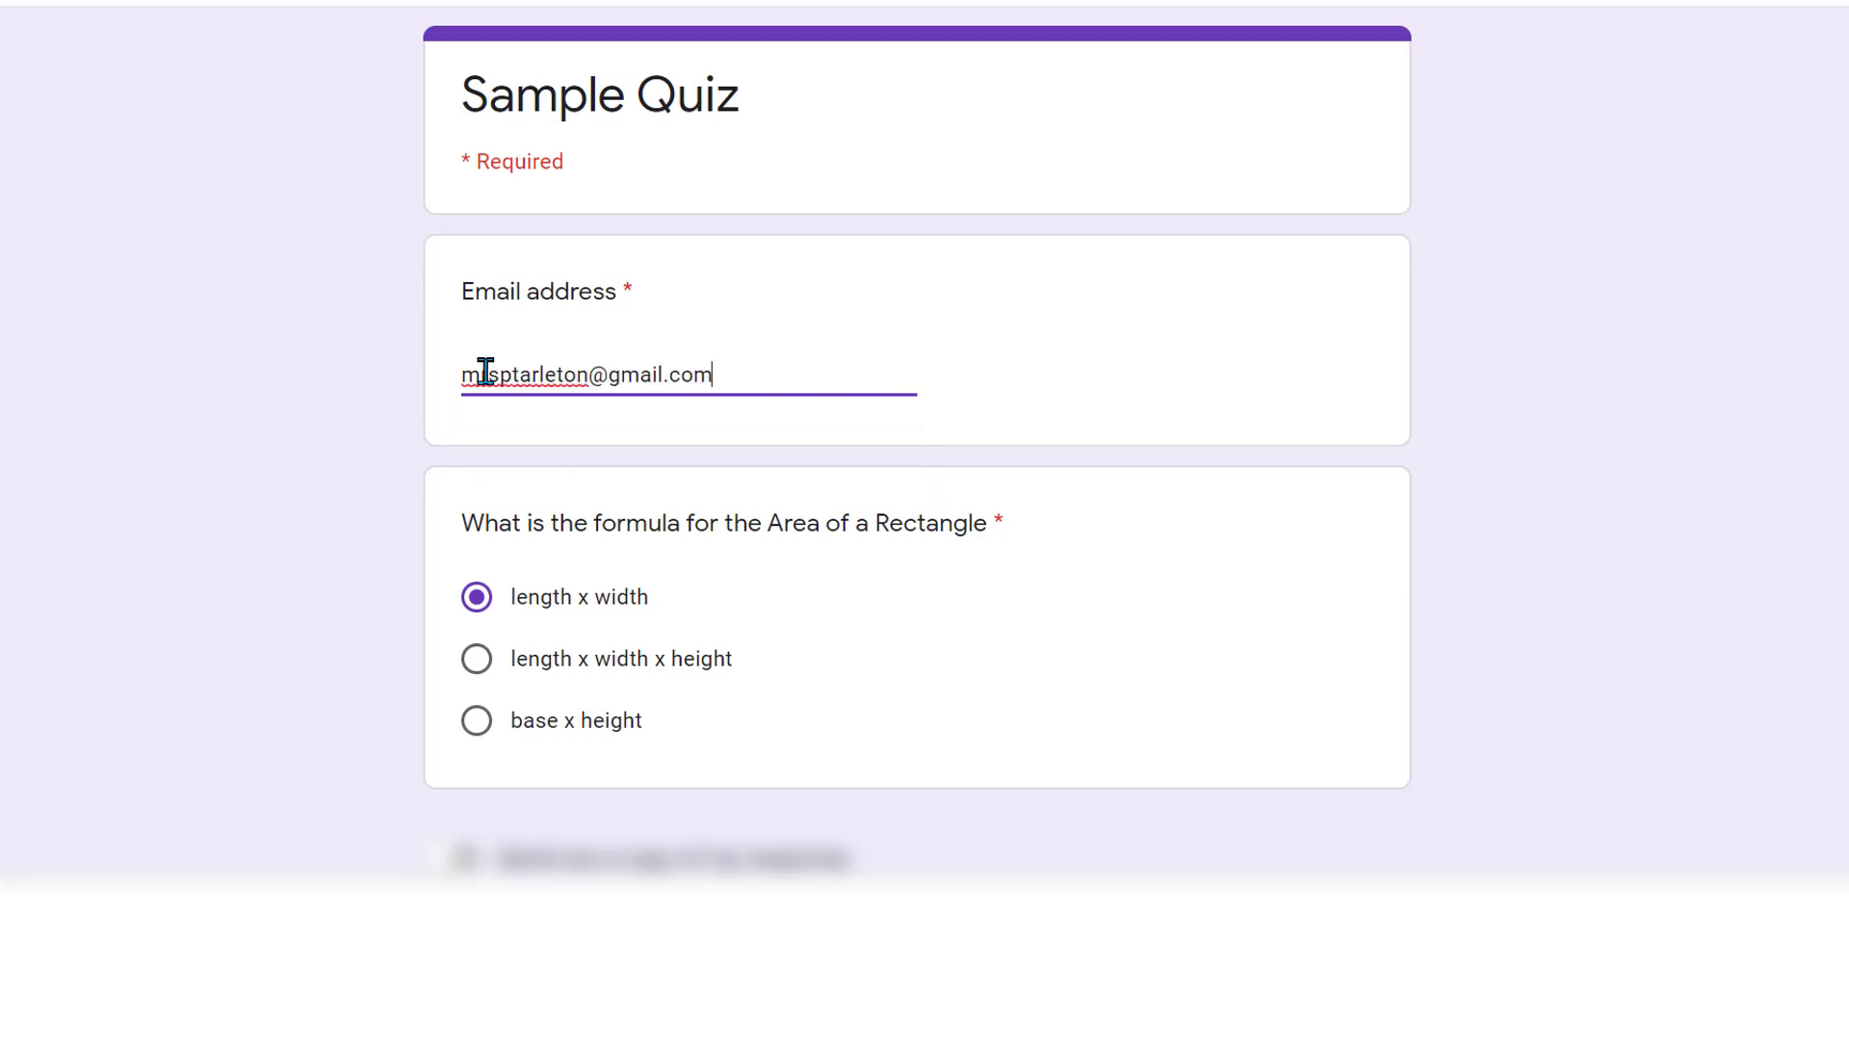
scroll(485, 371, "down", 3)
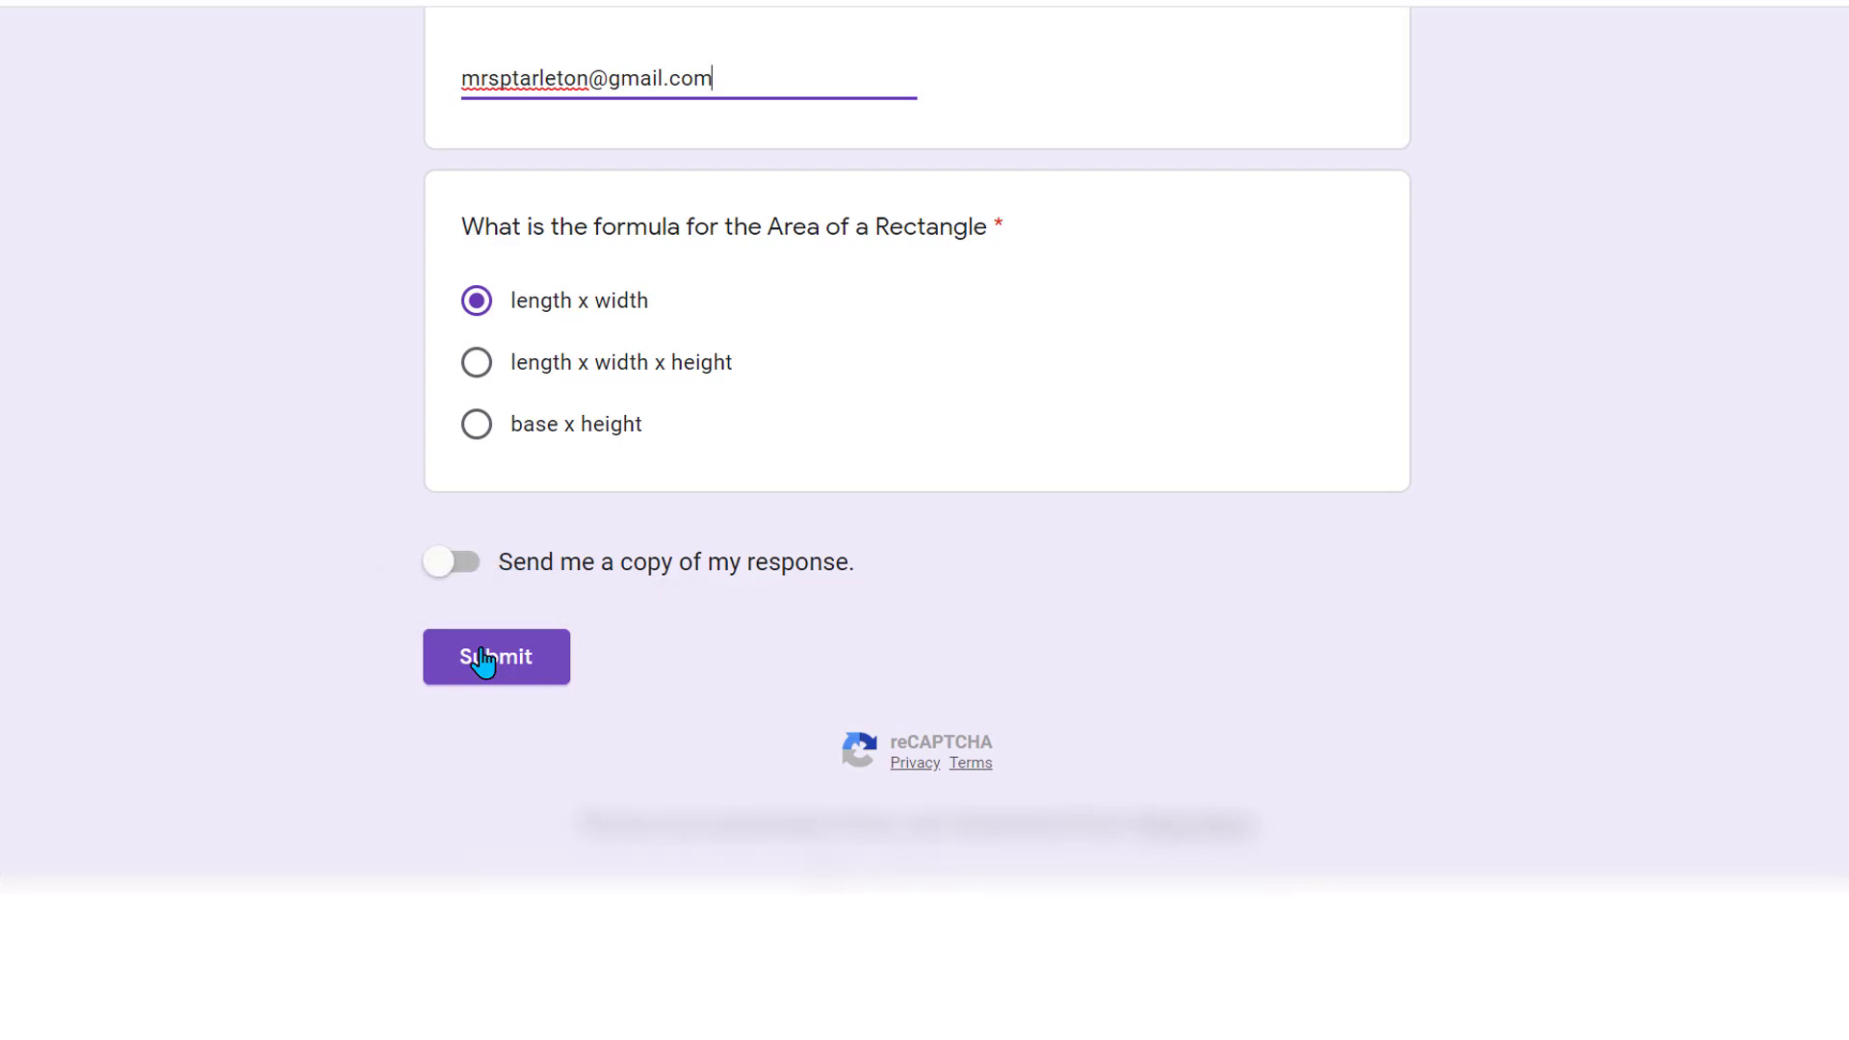
Submit the Sample Quiz and confirm Module 1 now shows the Quiz as Turned in
left_click(482, 661)
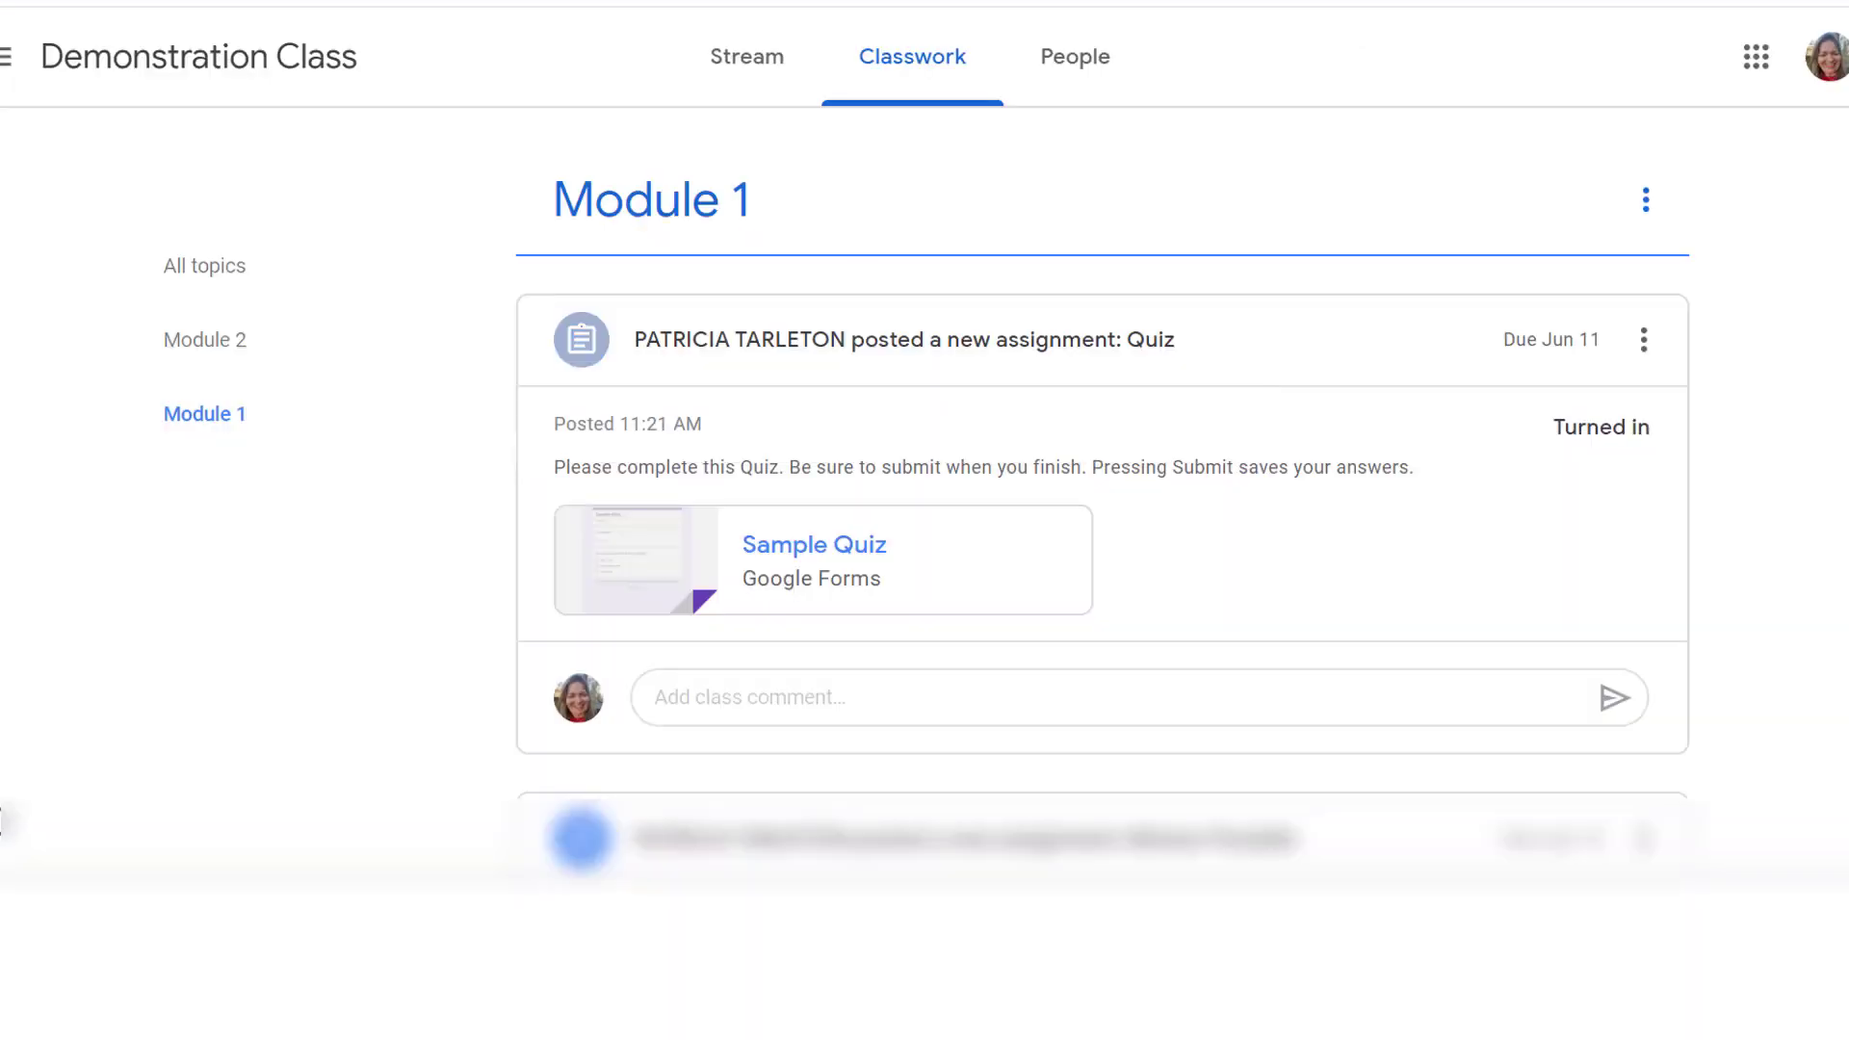
scroll(1796, 287, "down", 6)
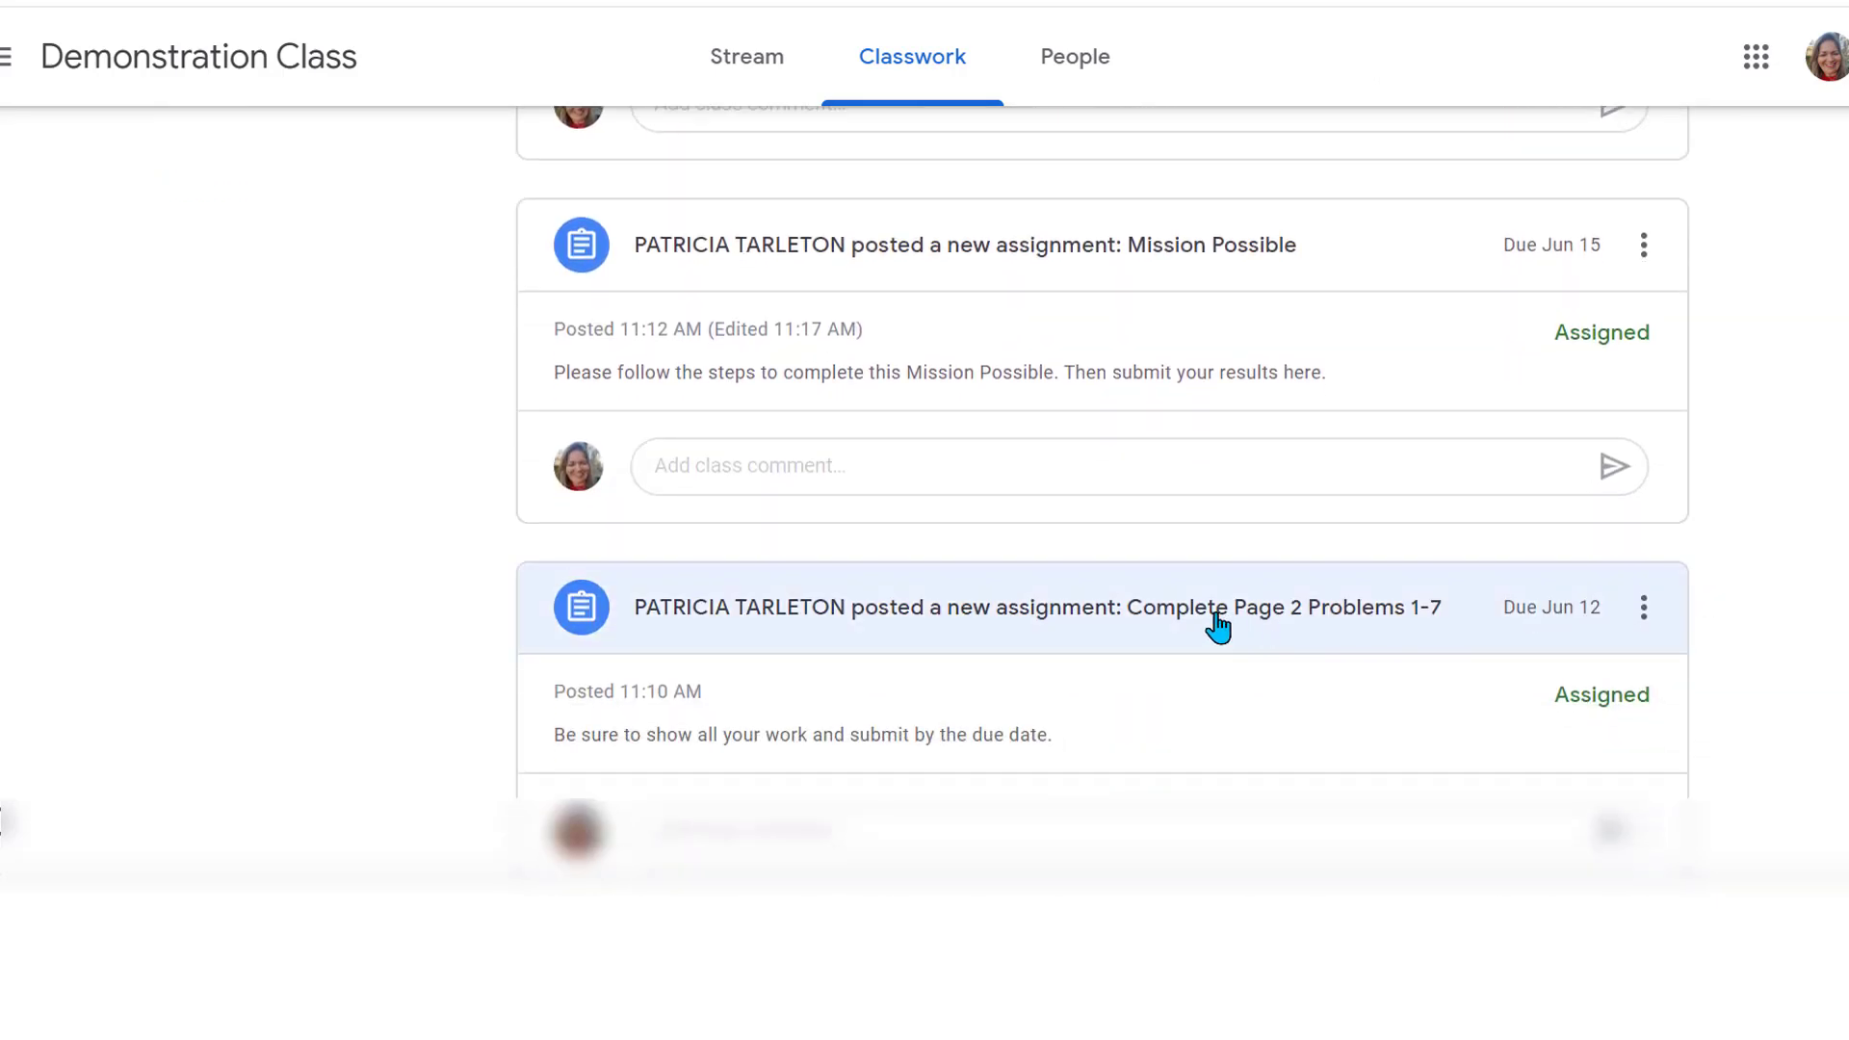
Open 'Complete Page 2 Problems 1-7', dismiss Add or create, and mark it as done
left_click(1189, 627)
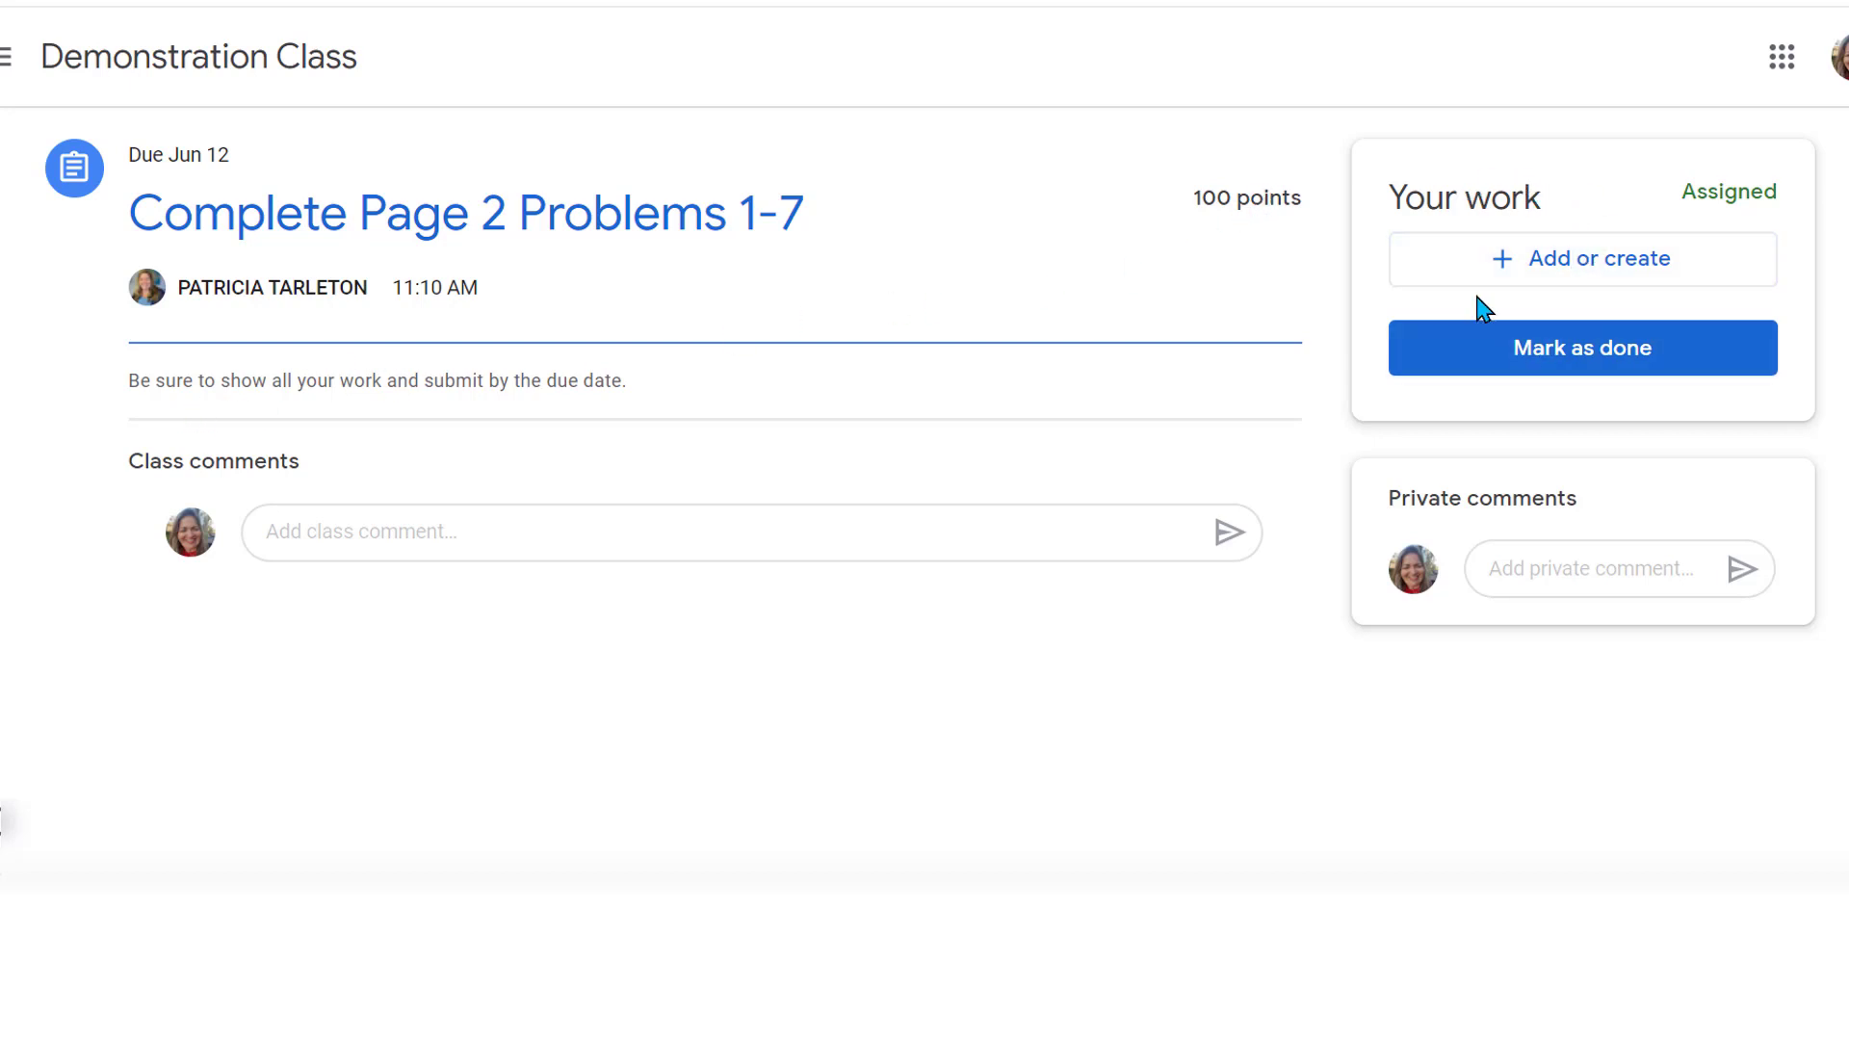
left_click(1548, 273)
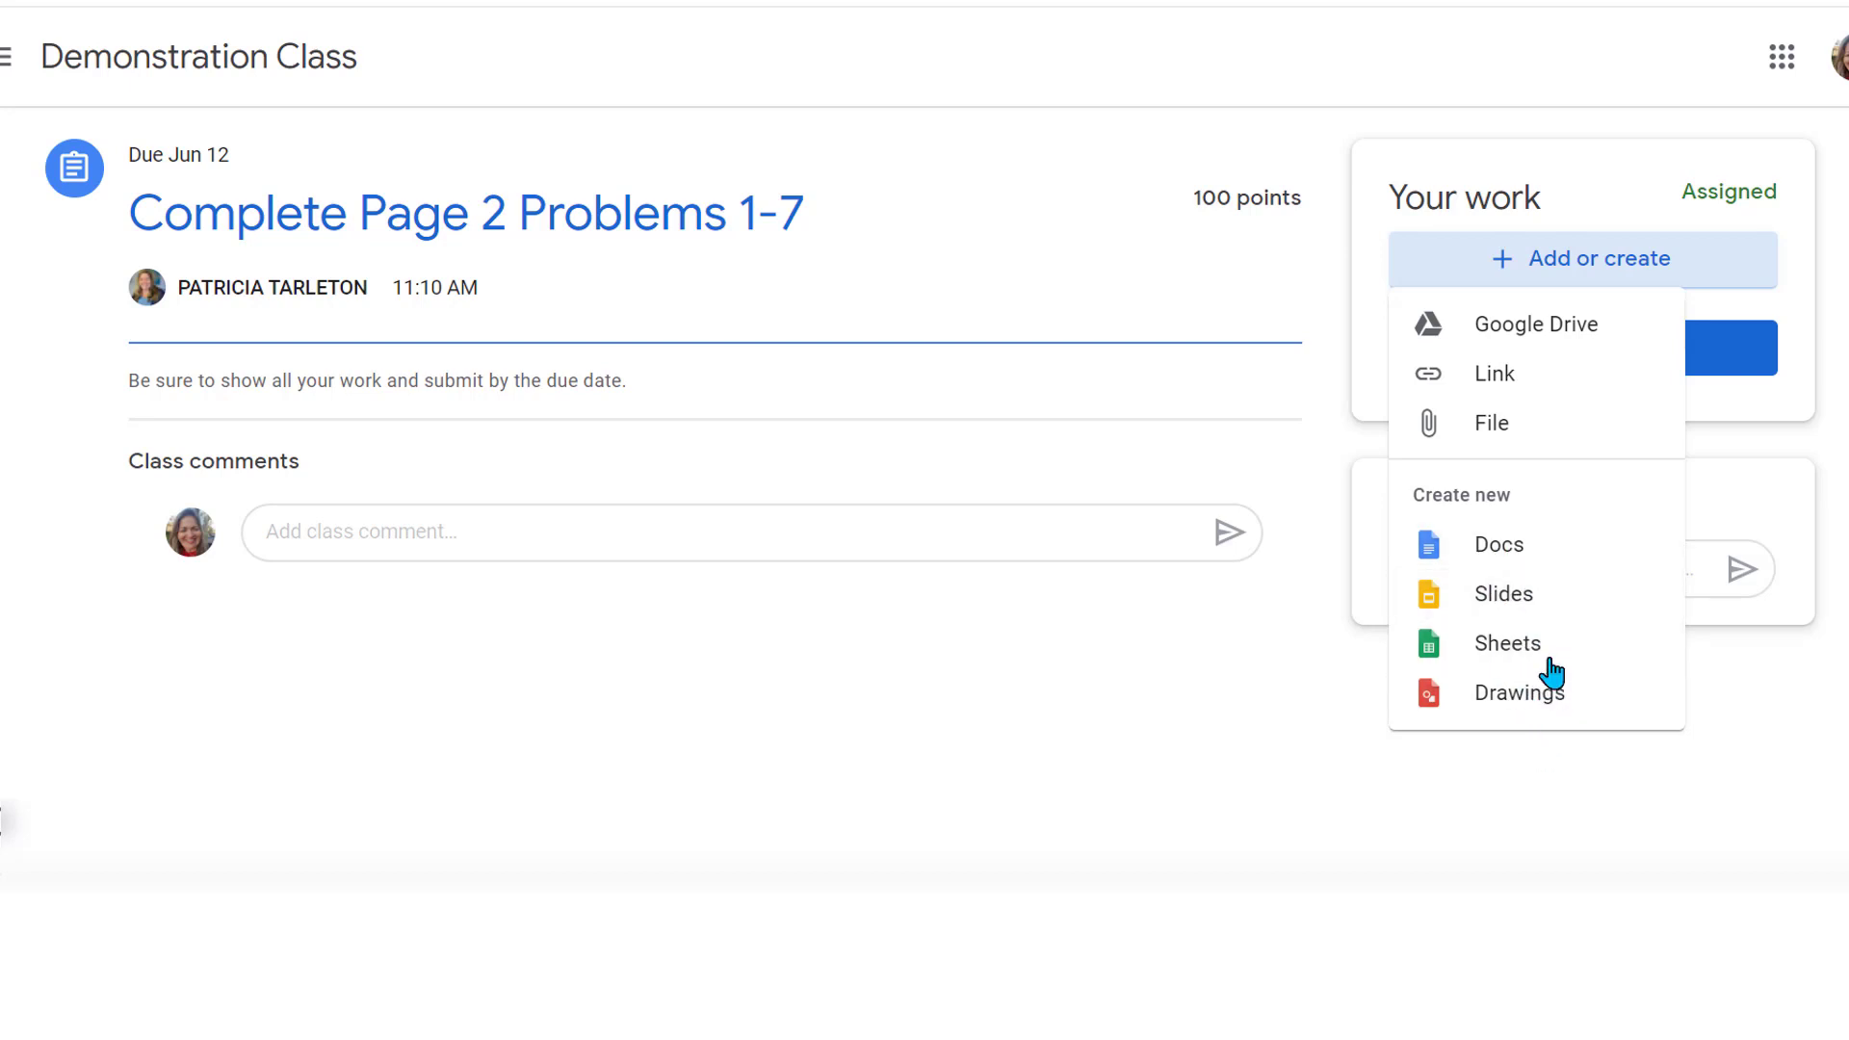
left_click(1240, 249)
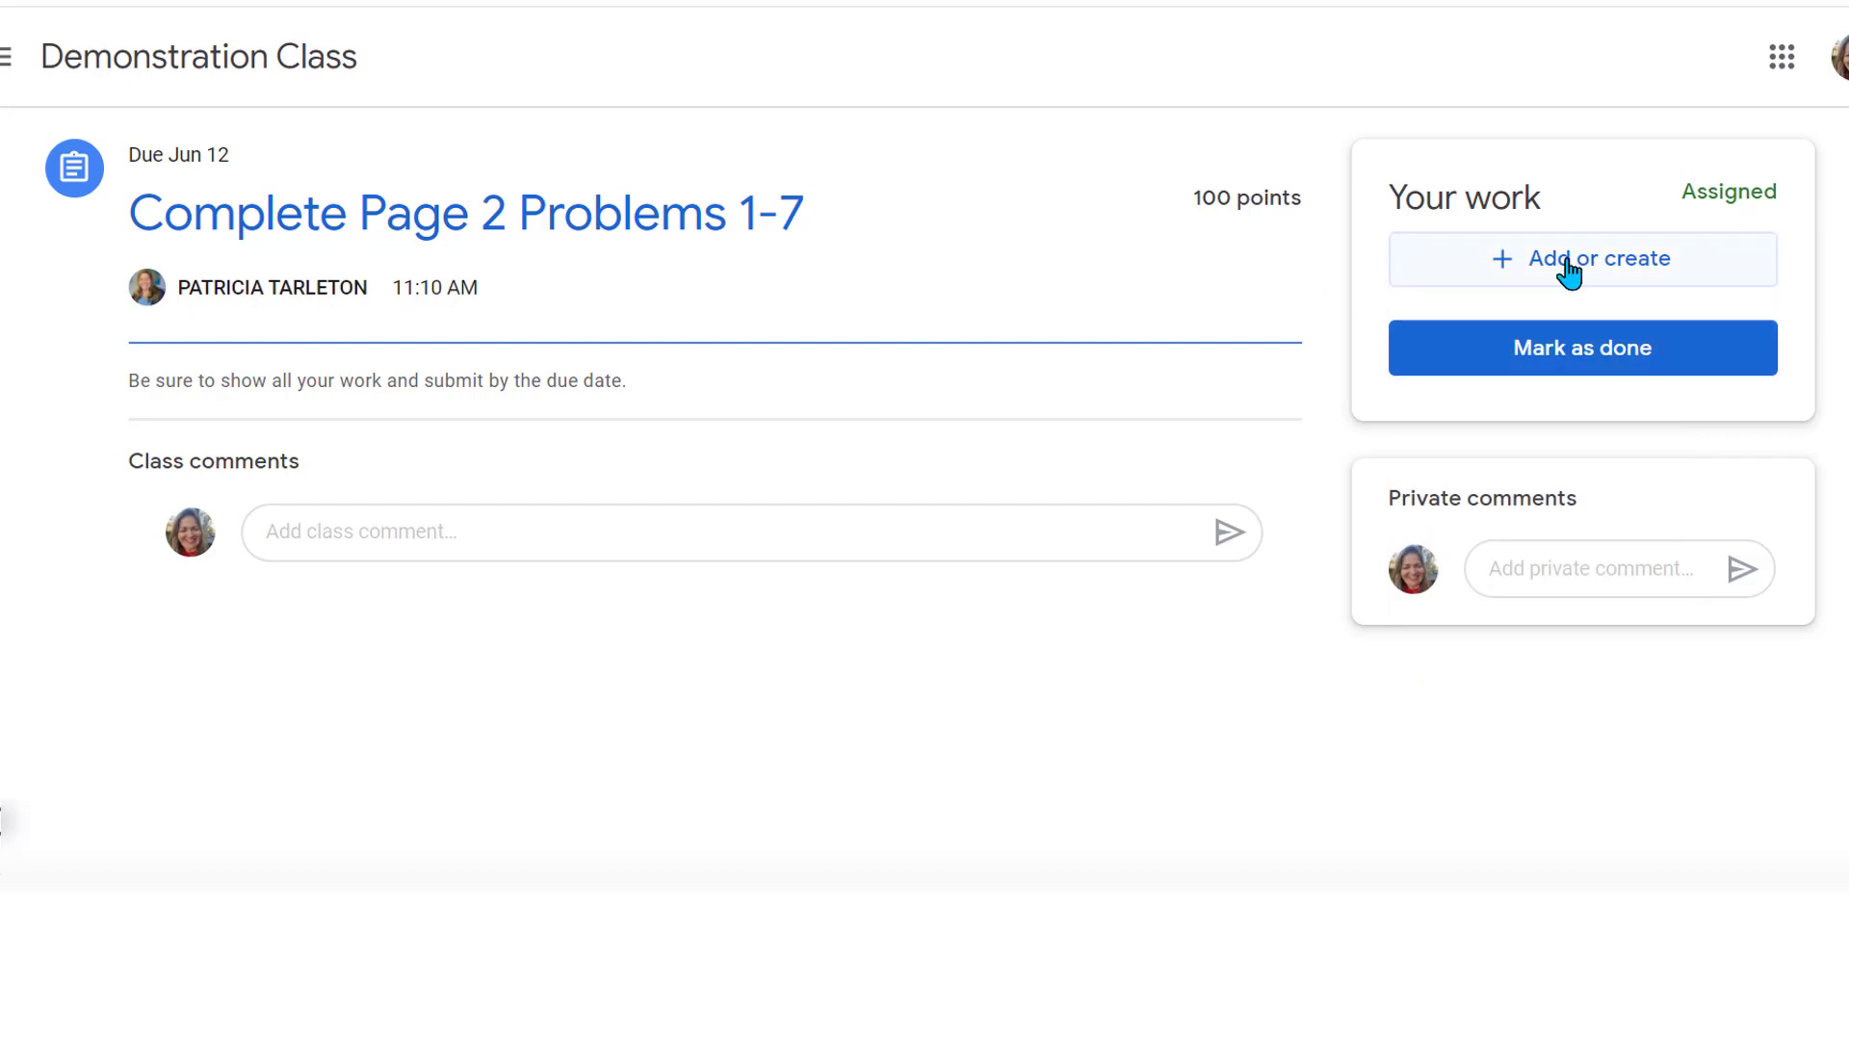
left_click(1544, 366)
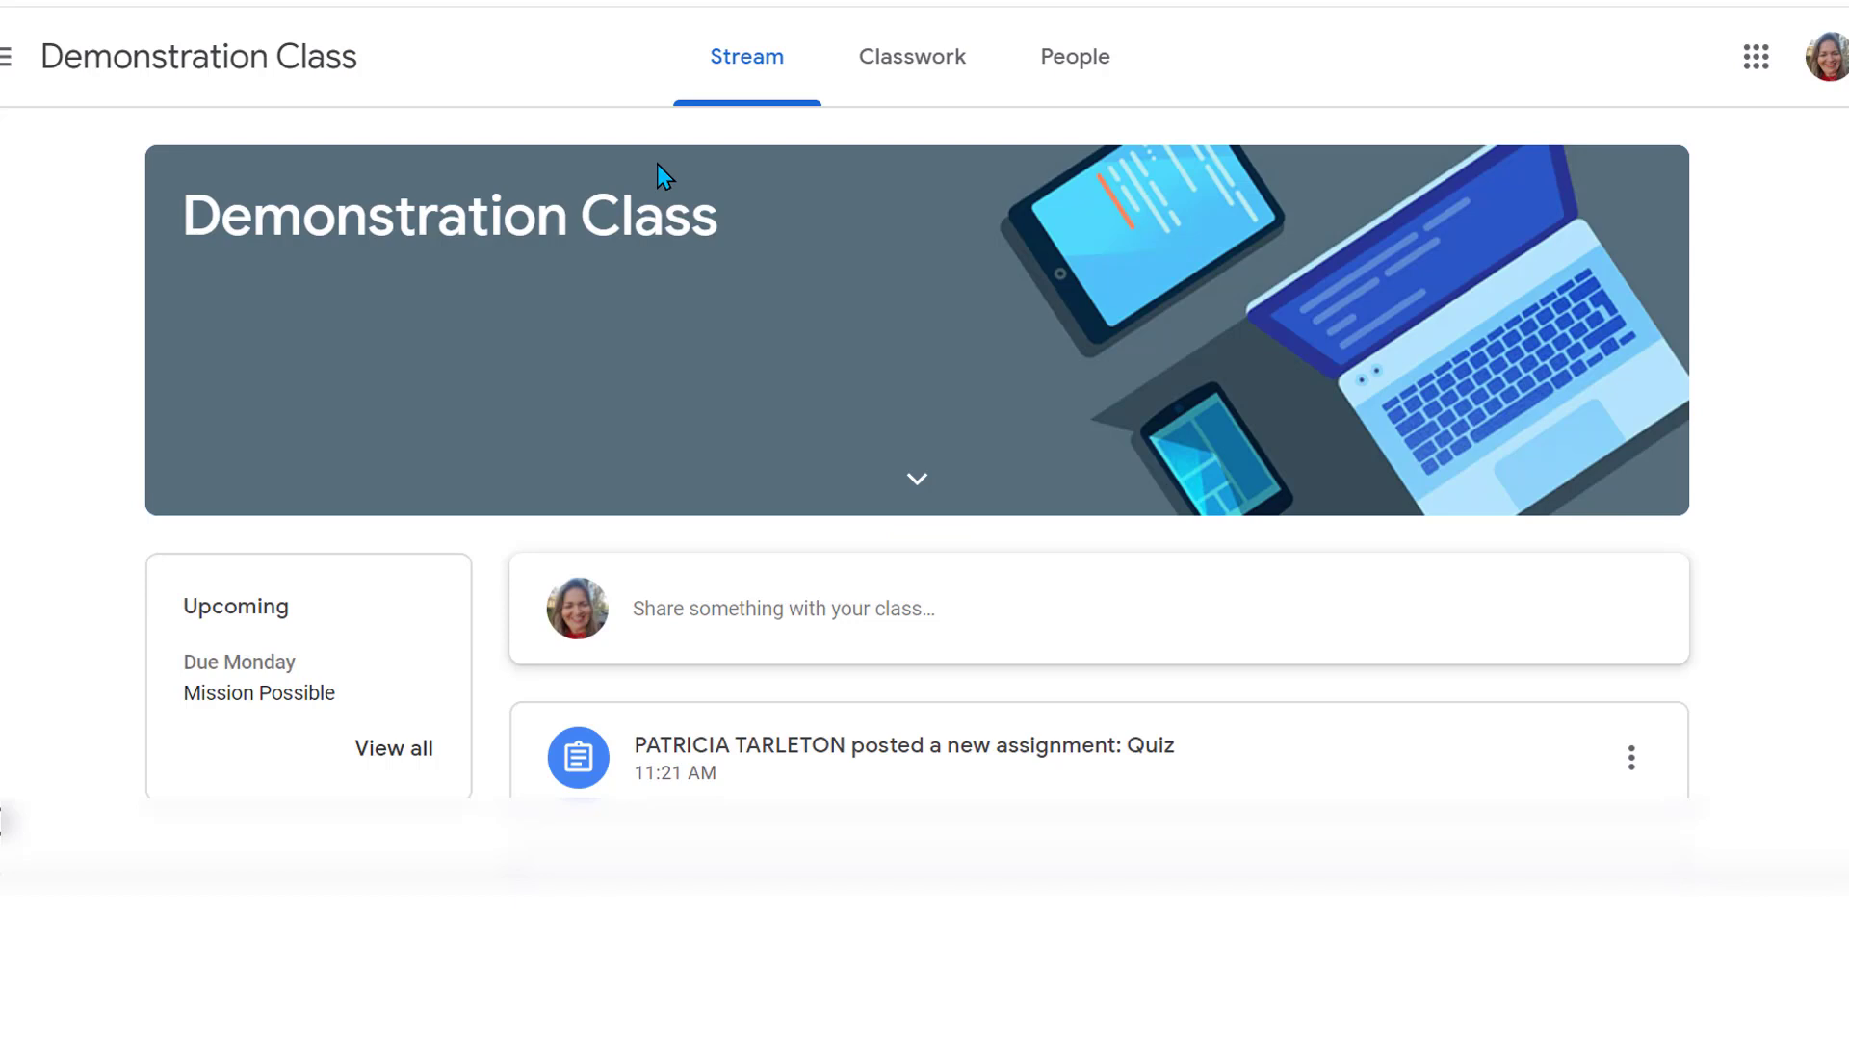
Open the full Mission Possible assignment page from the Classwork list via View assignment
left_click(906, 58)
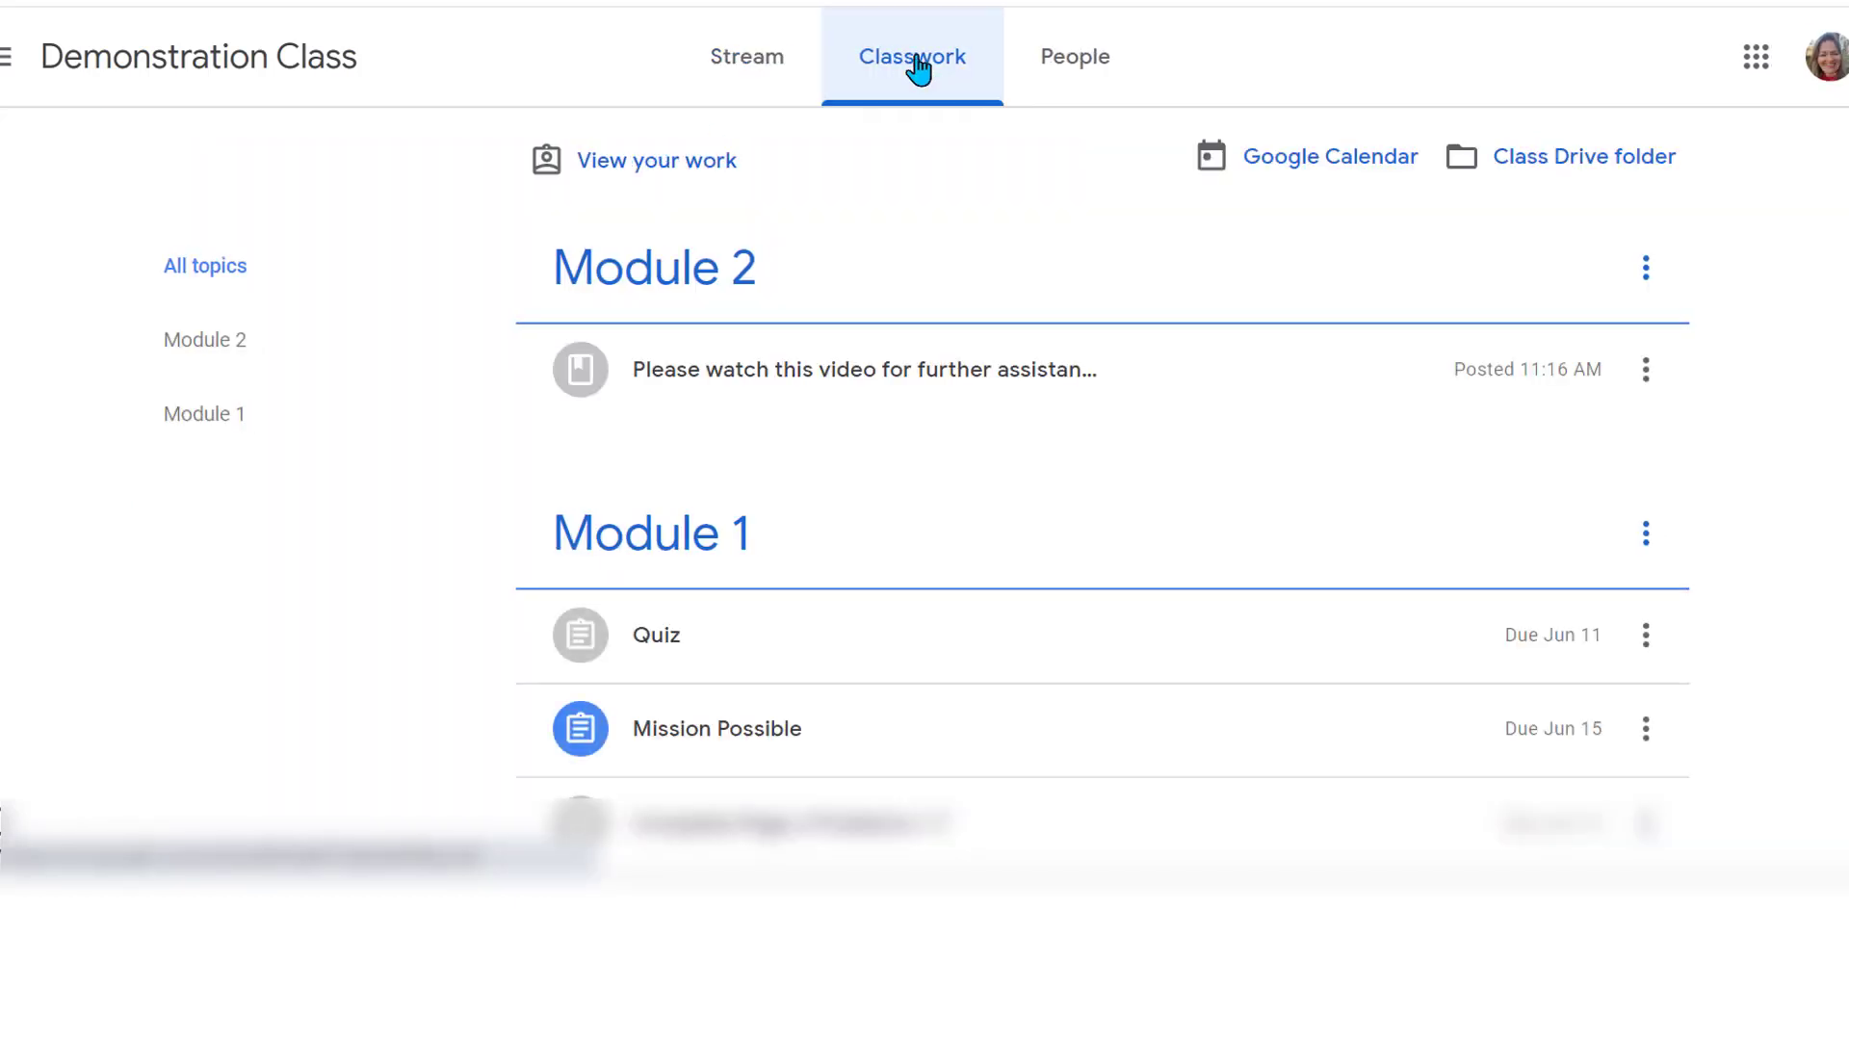
scroll(837, 549, "down", 1)
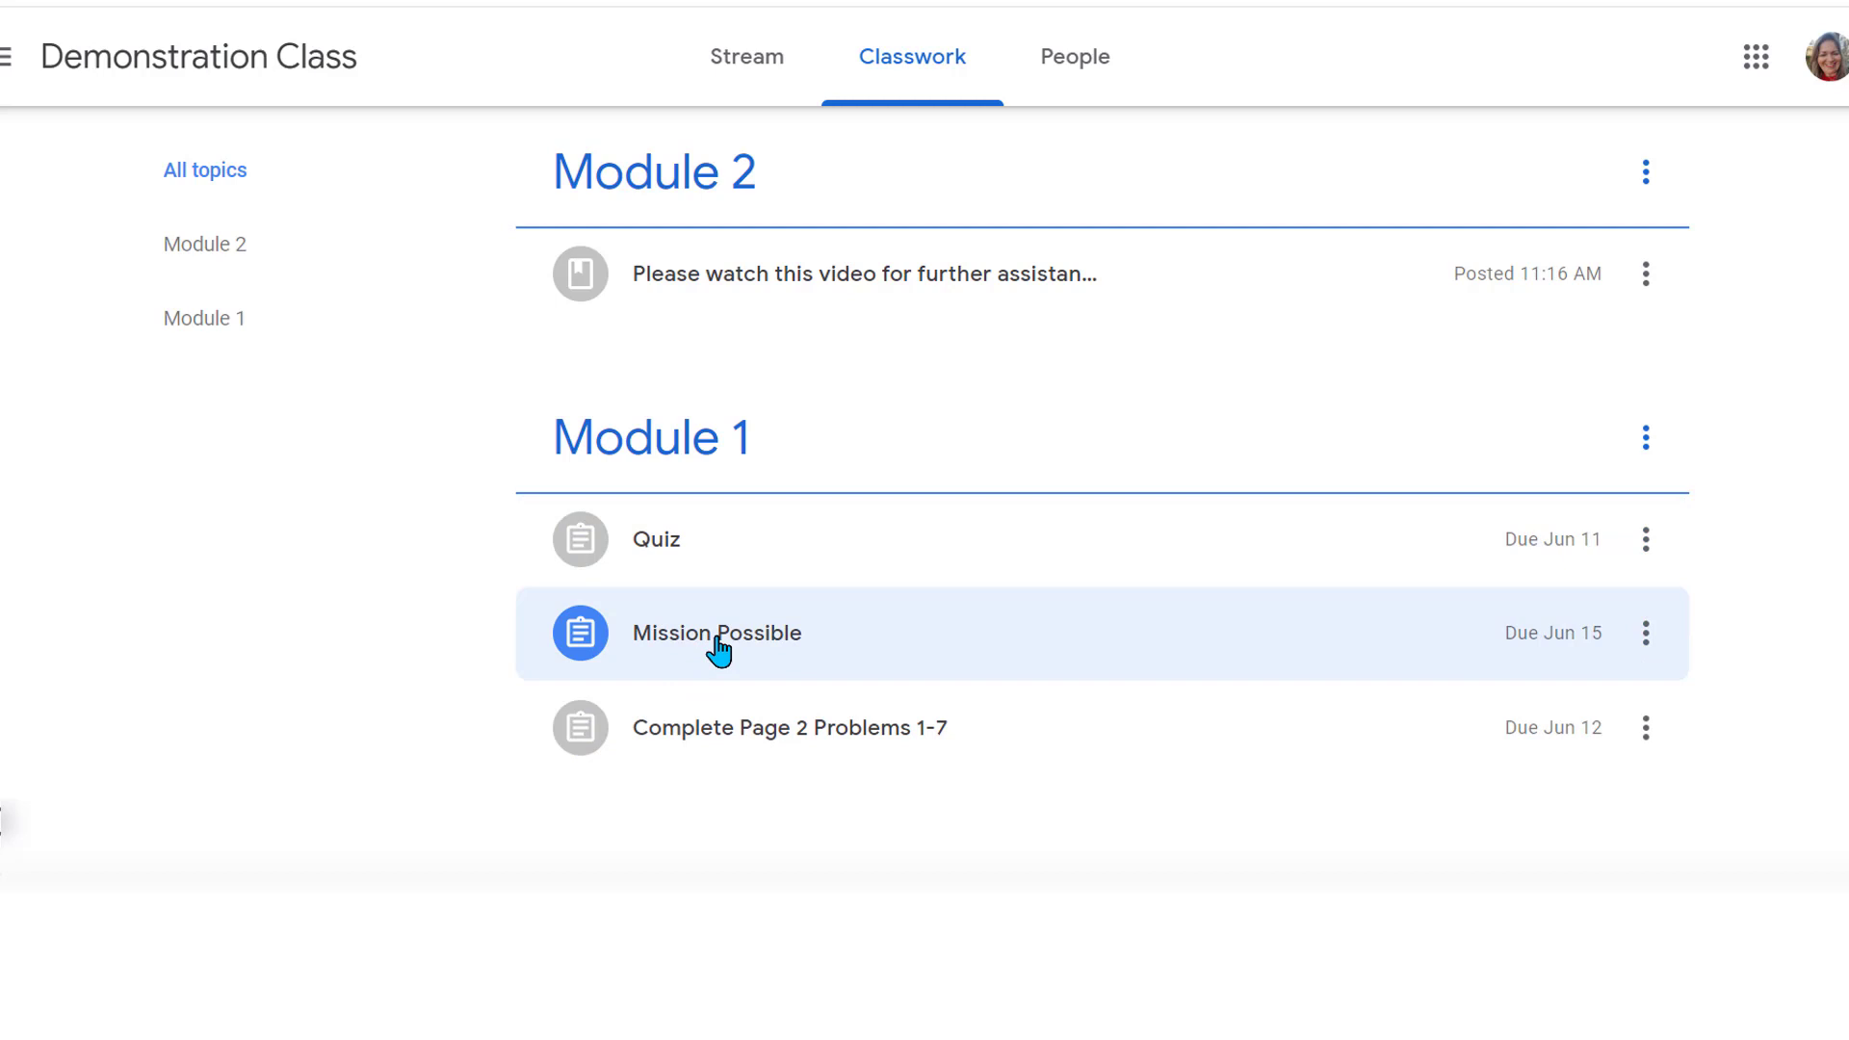
left_click(717, 638)
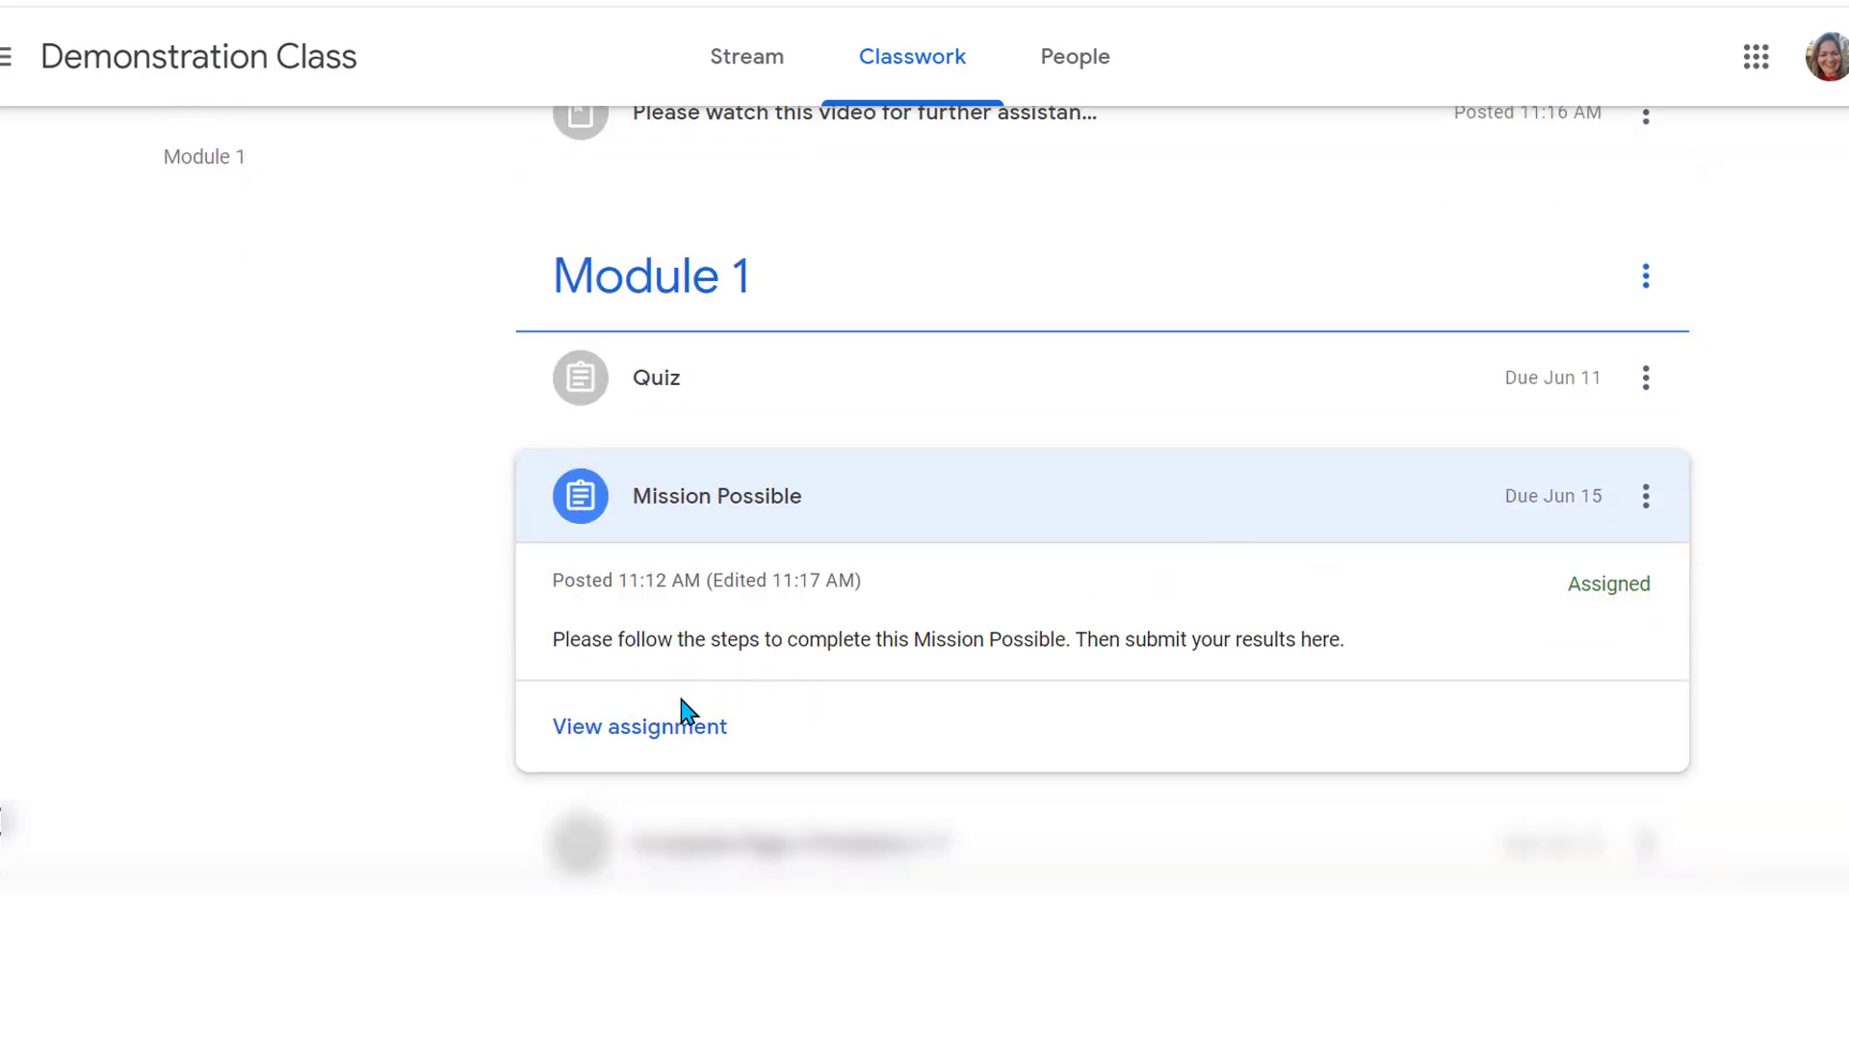
left_click(643, 729)
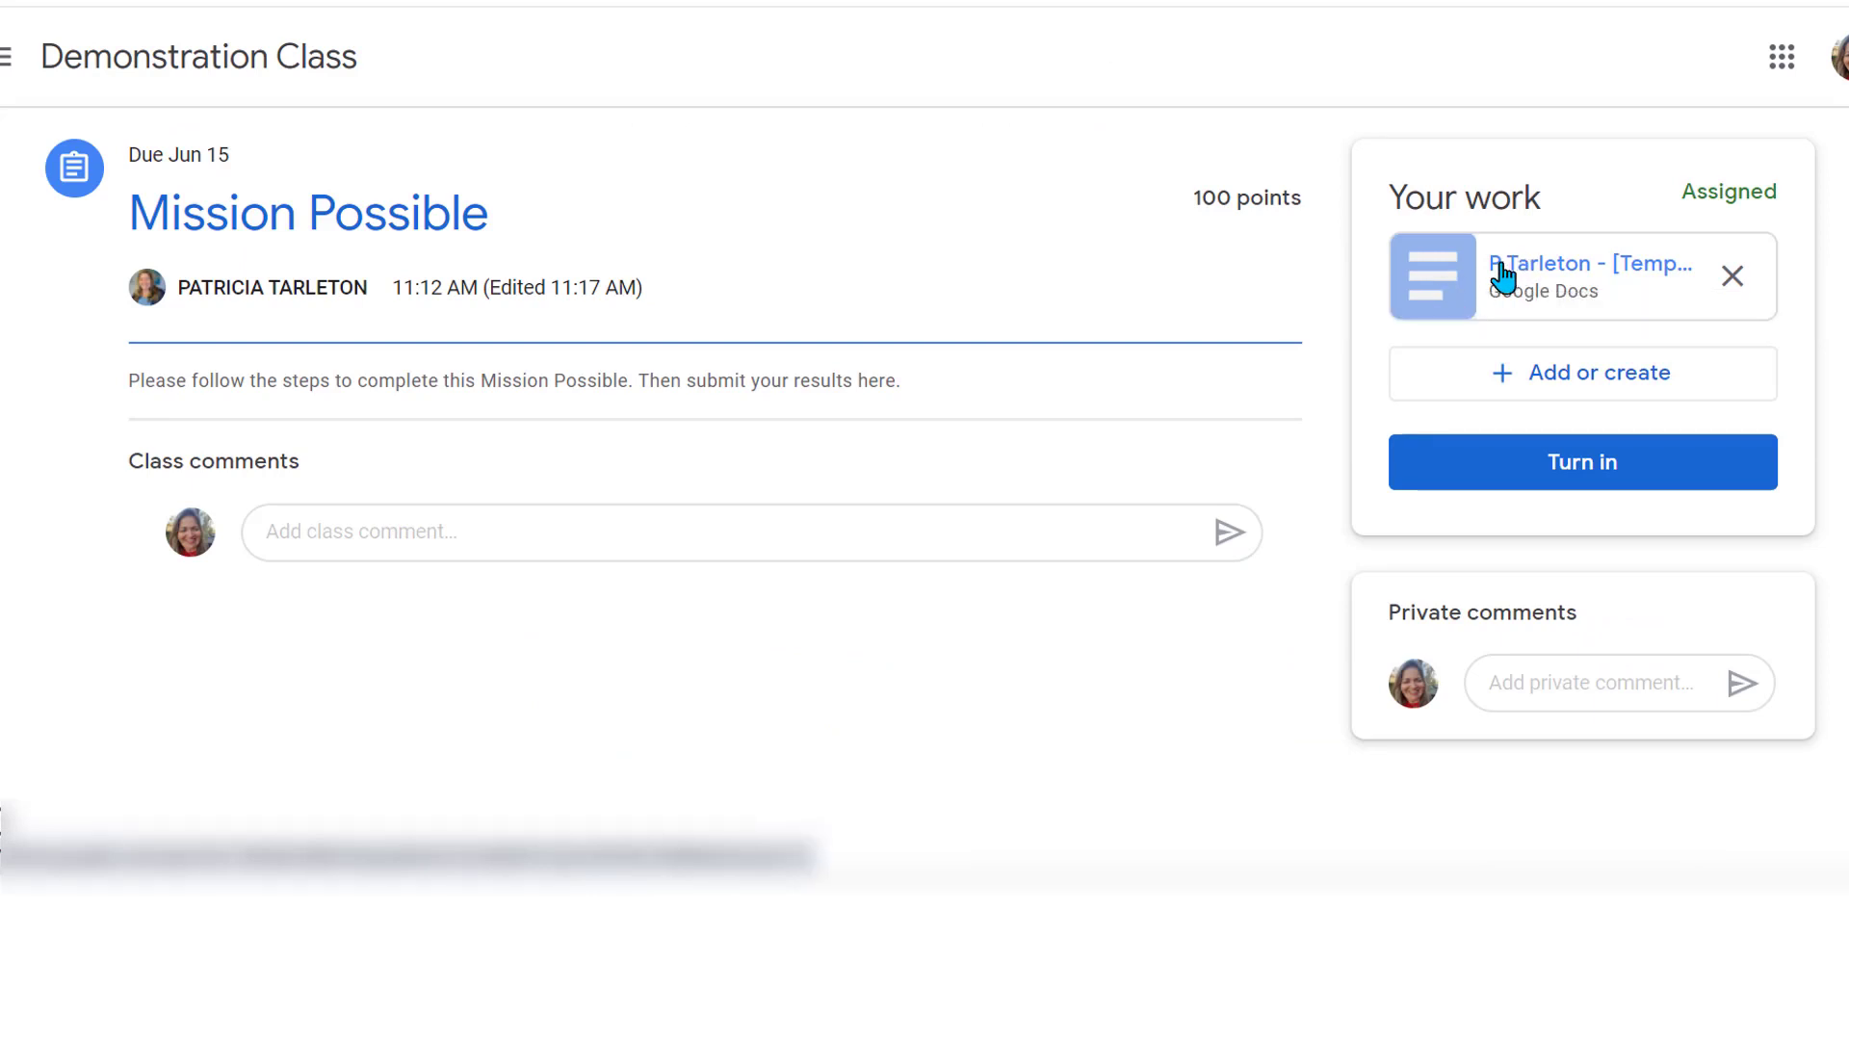
Open the Mission Possible template, type 'I am done', undo it, and close the document
left_click(1503, 277)
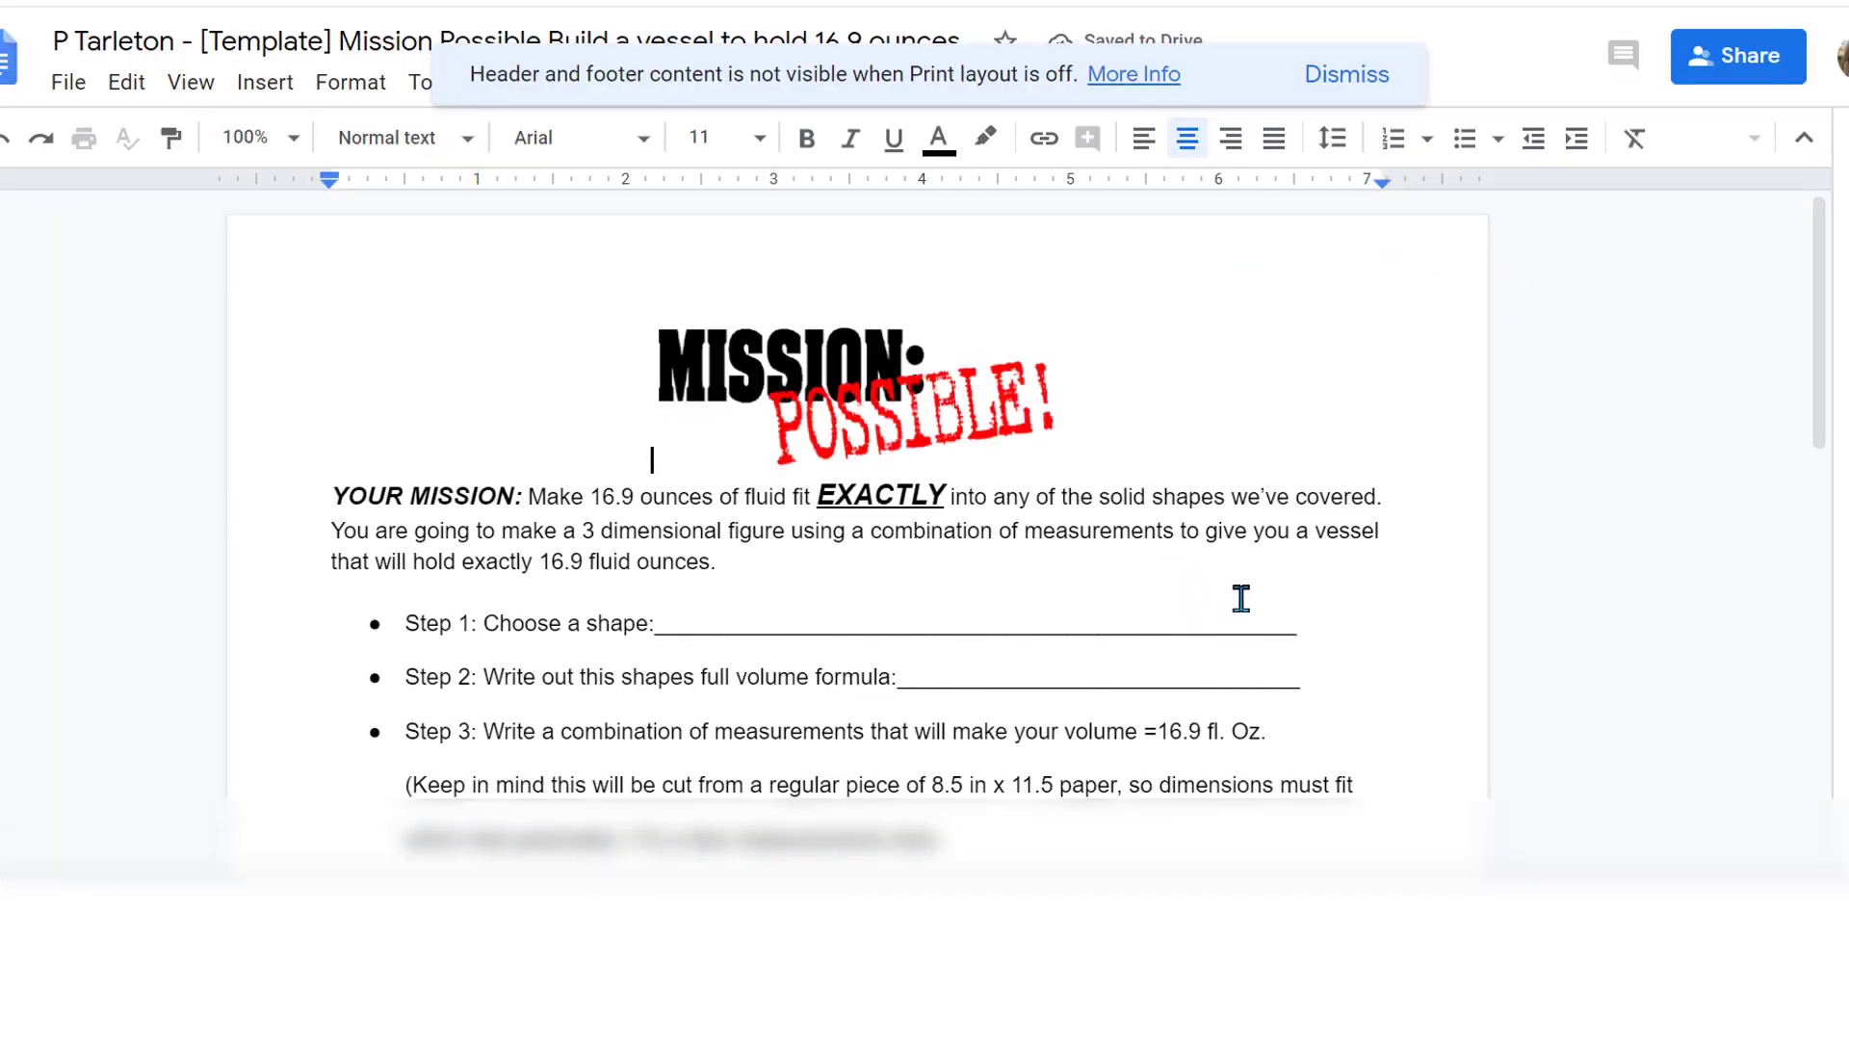
scroll(516, 284, "down", 2)
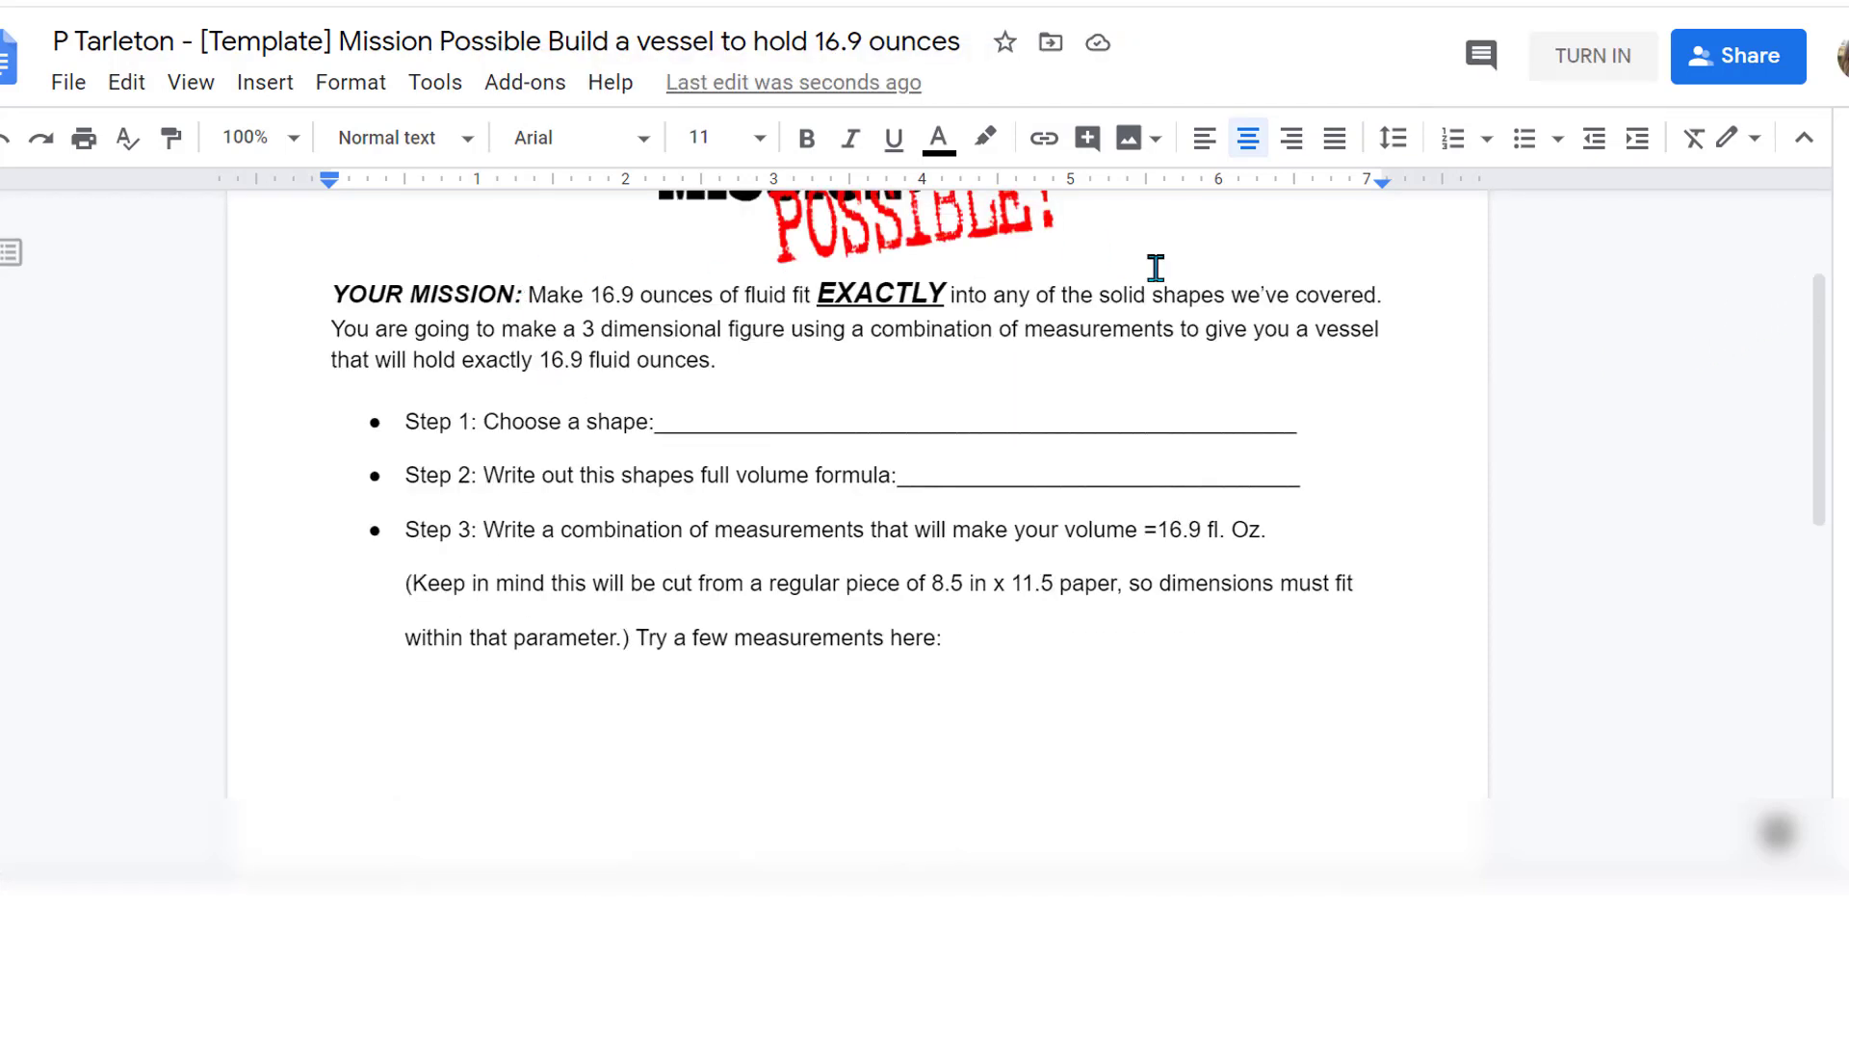
type("I am done")
scroll(1160, 244, "up", 2)
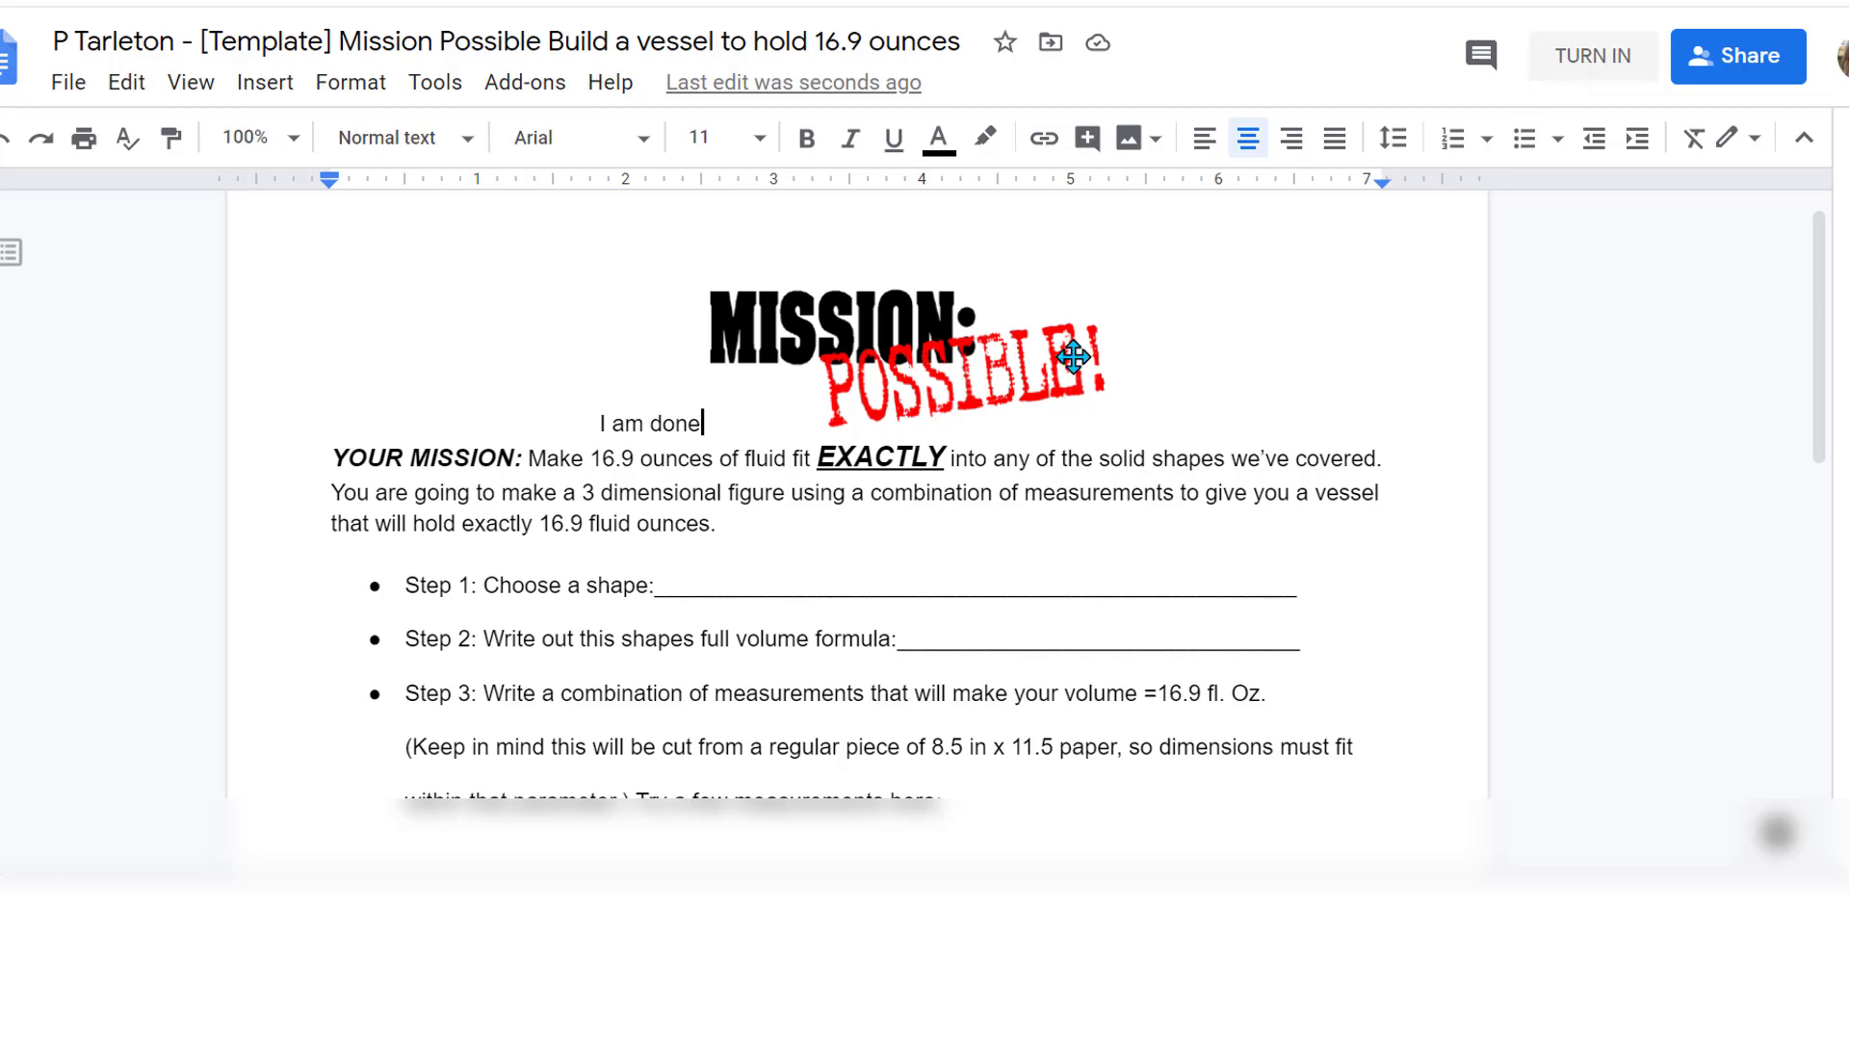
key("ctrl+z")
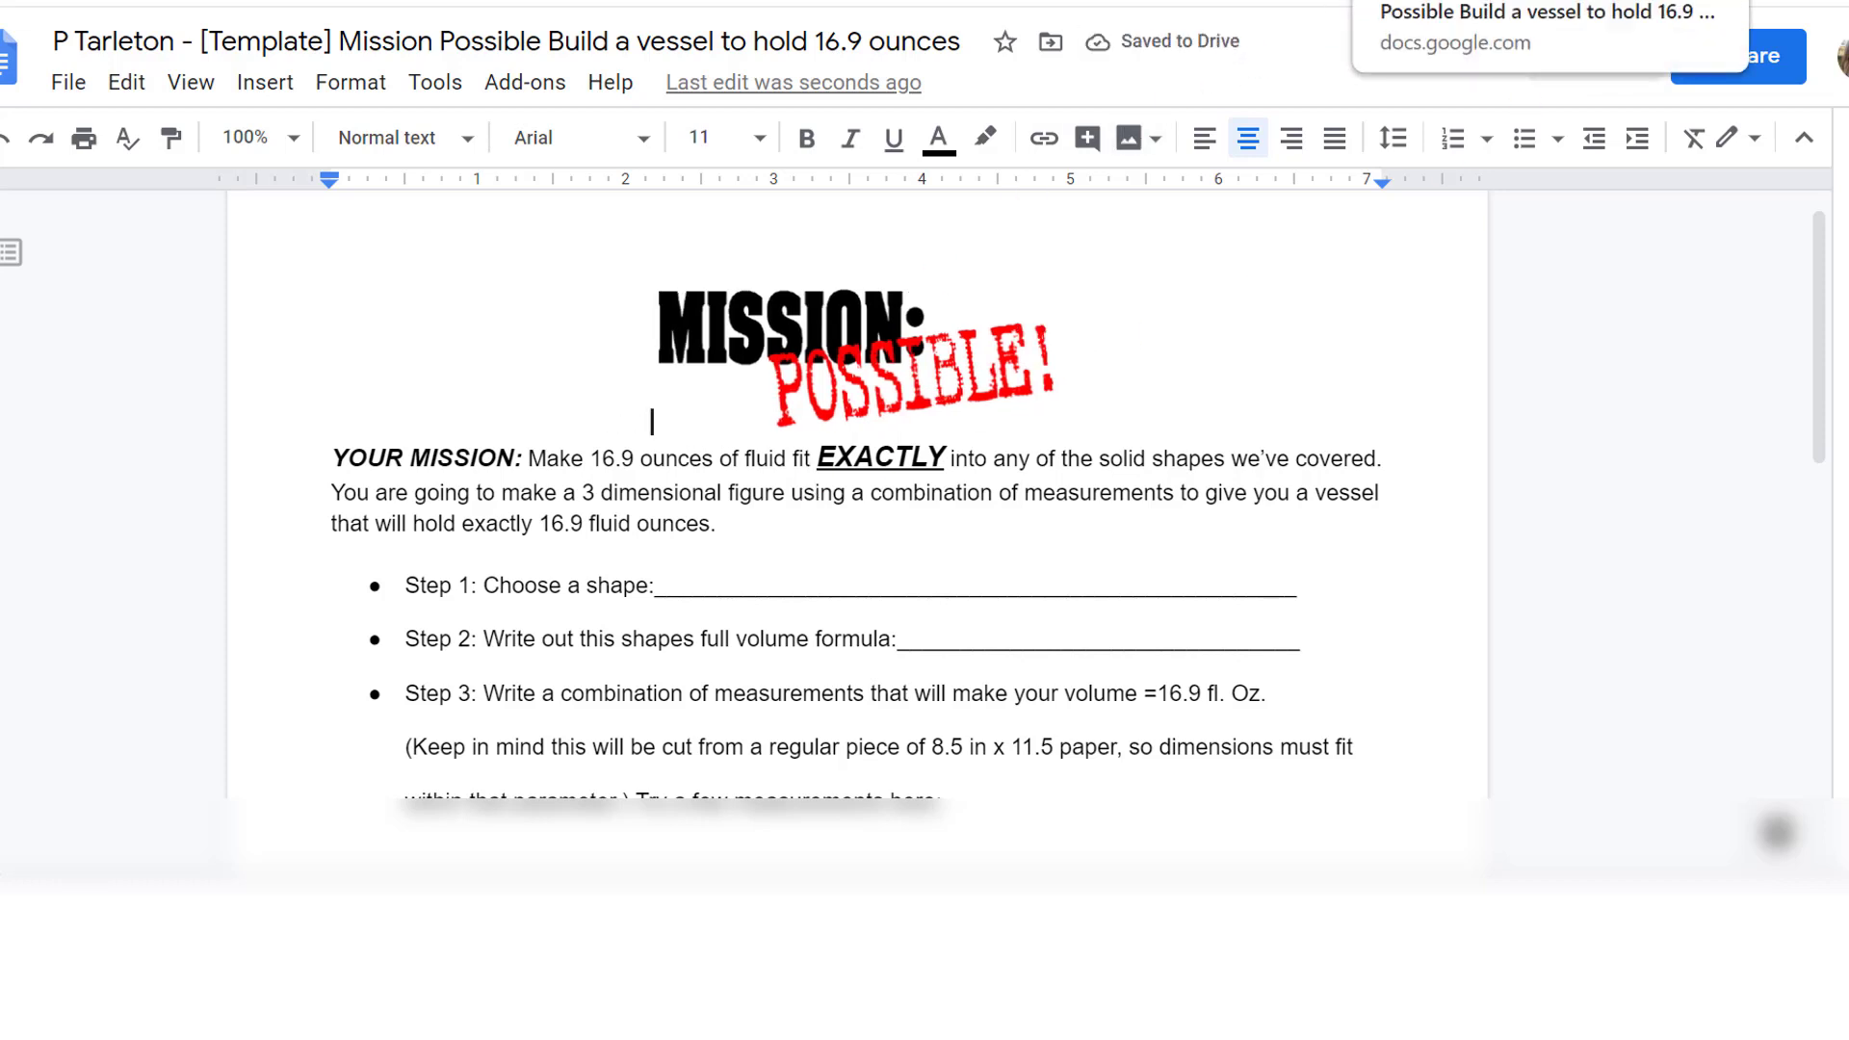
key("ctrl+w")
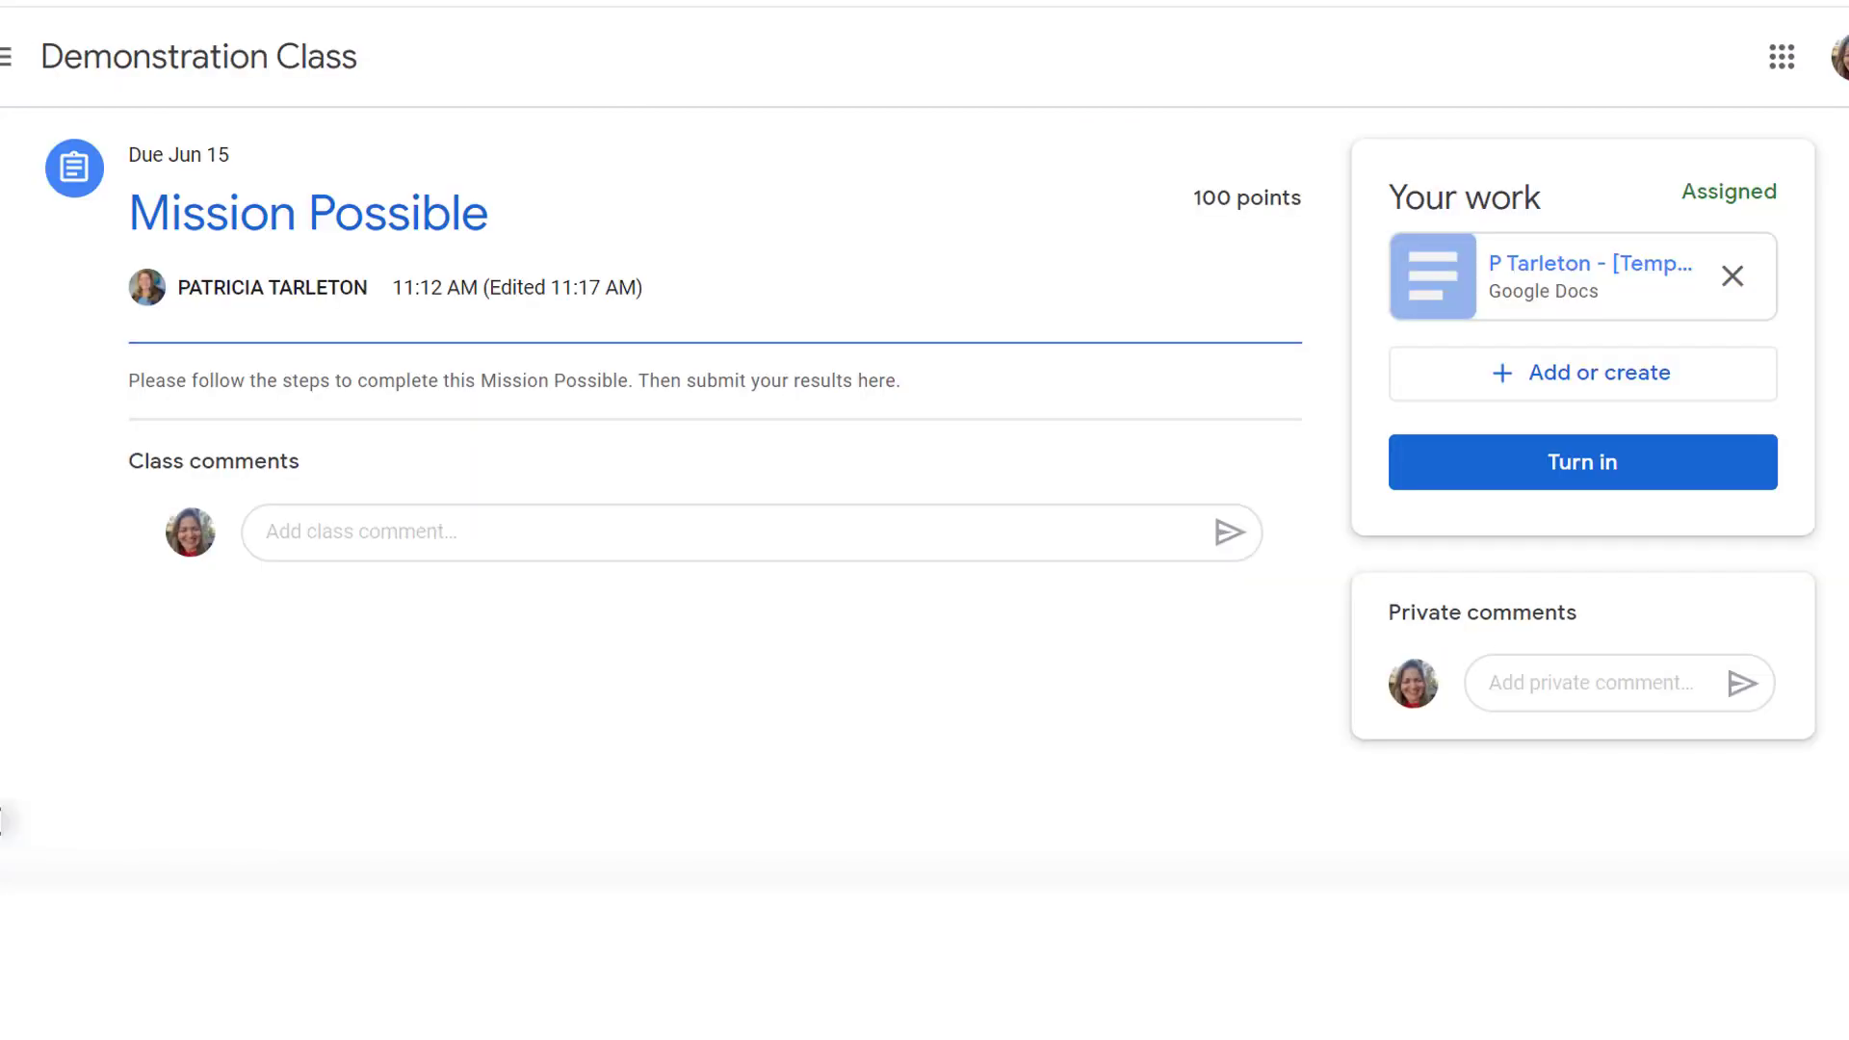
Dismiss the Add or create menu and turn in Mission Possible with its template Doc
left_click(1588, 390)
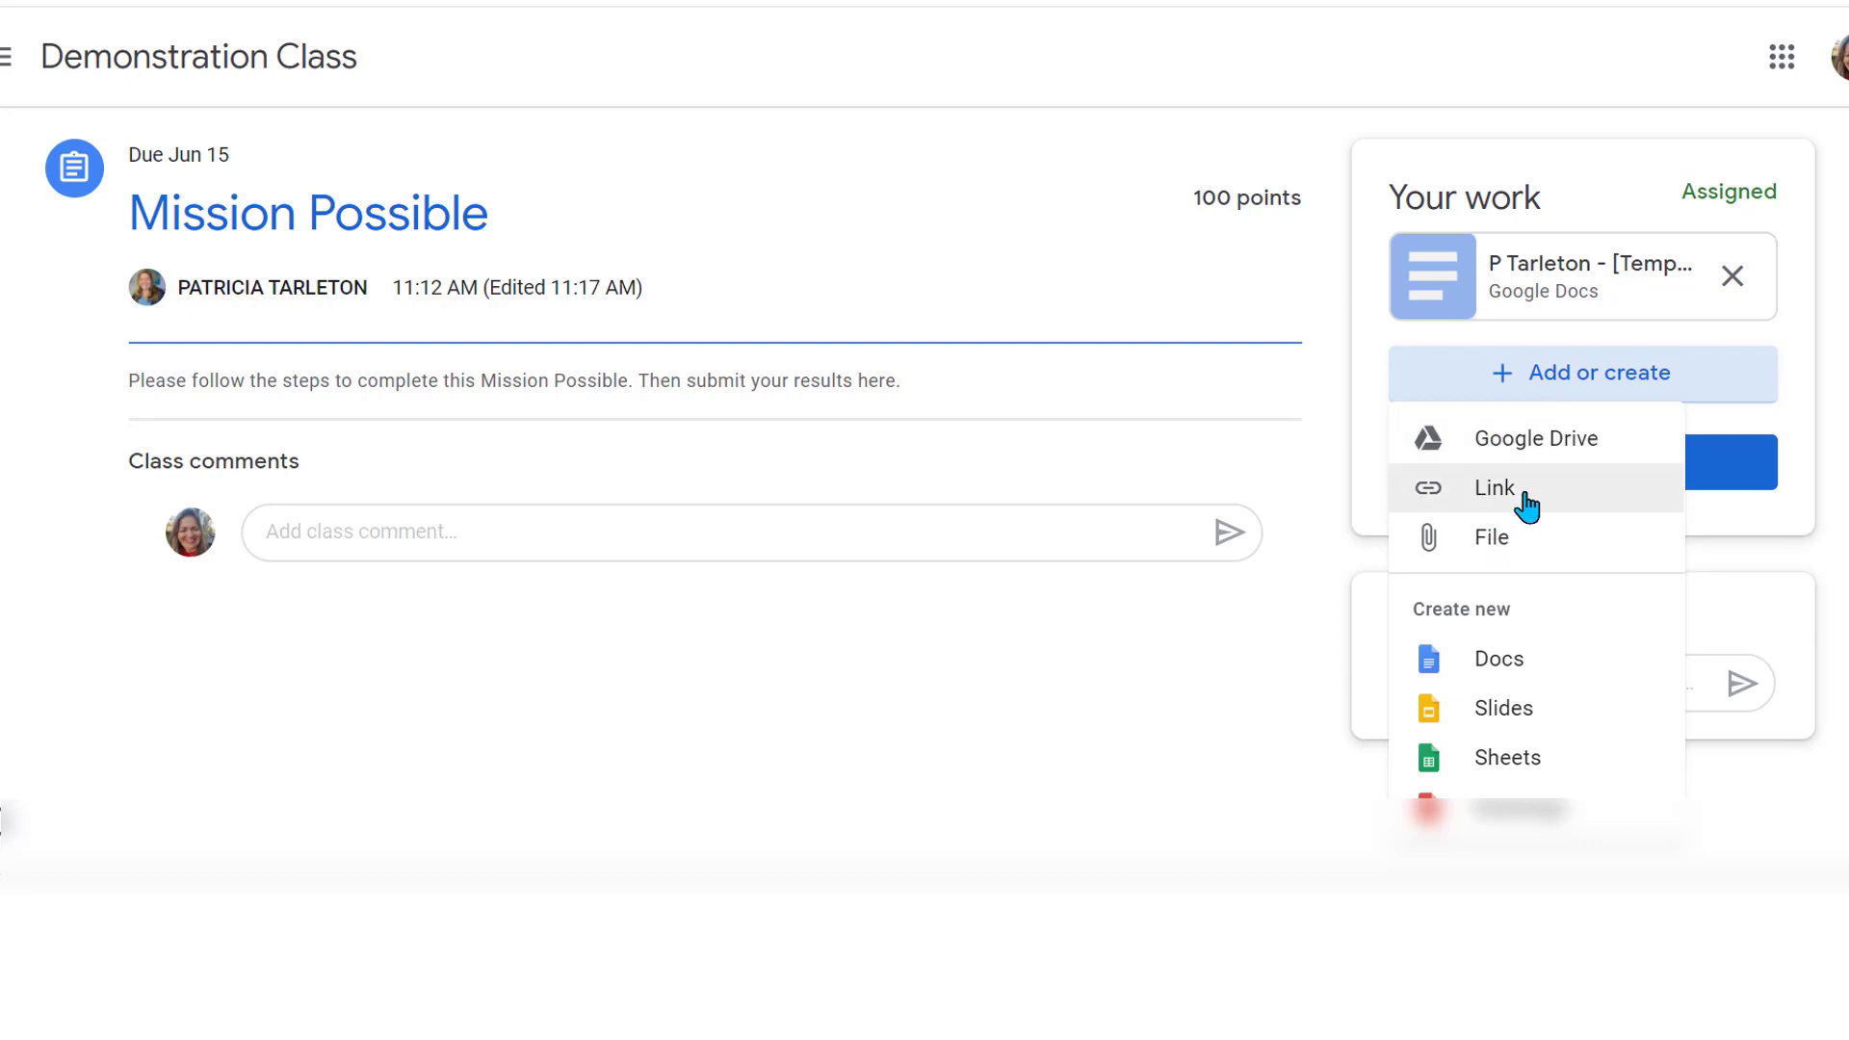
left_click(1748, 429)
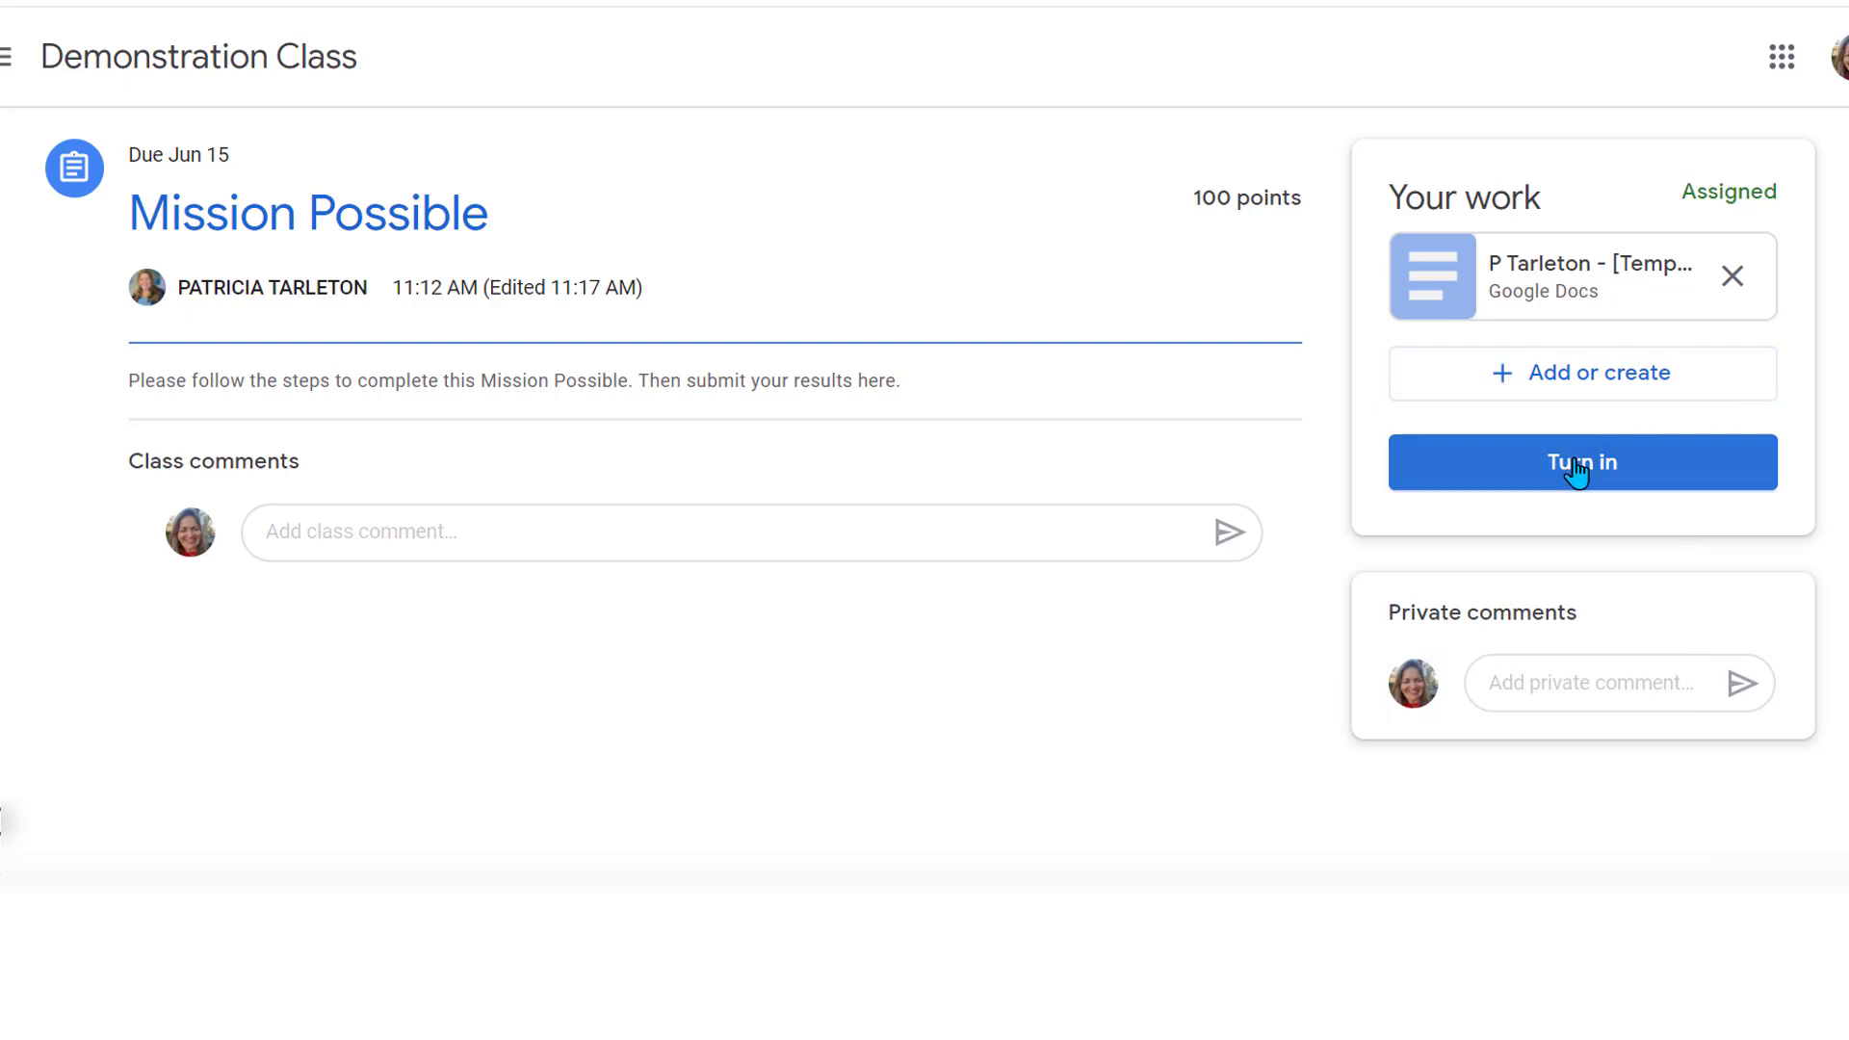
left_click(1576, 472)
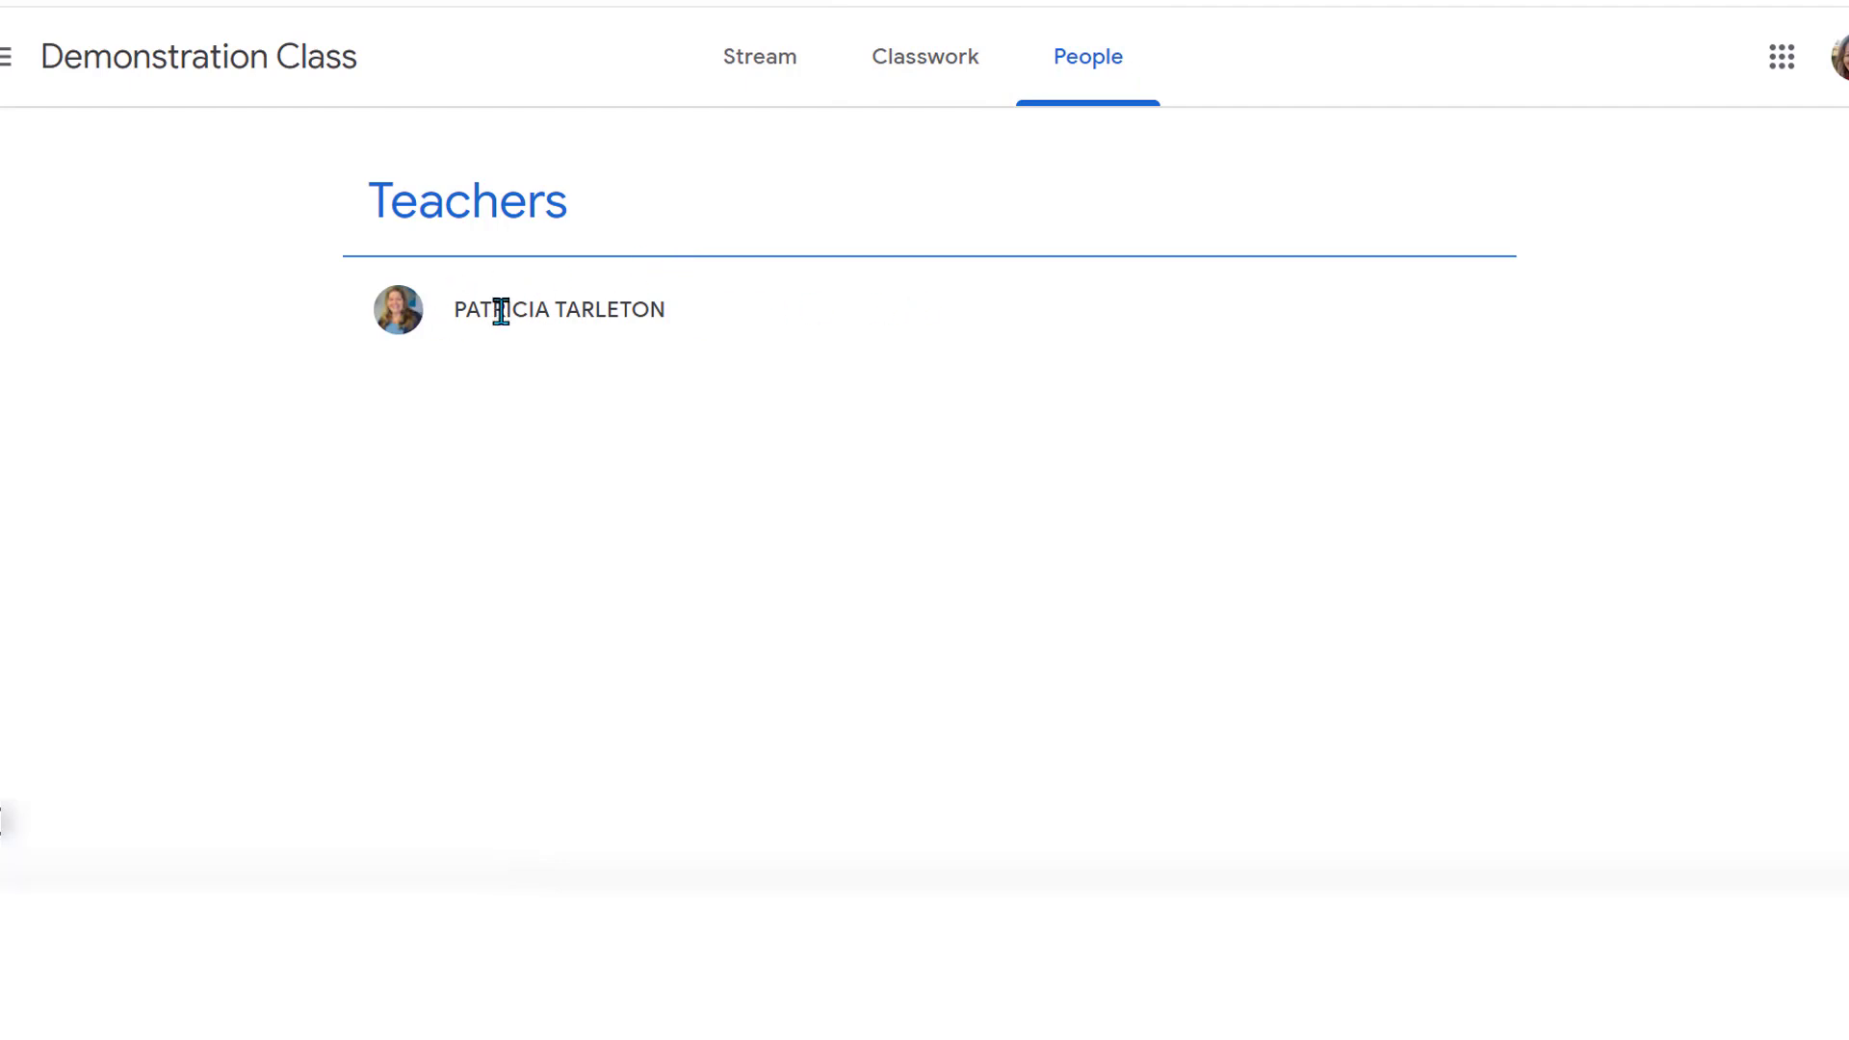
Open Classwork, filter to the Module 2 topic, then switch back to All topics
left_click(903, 68)
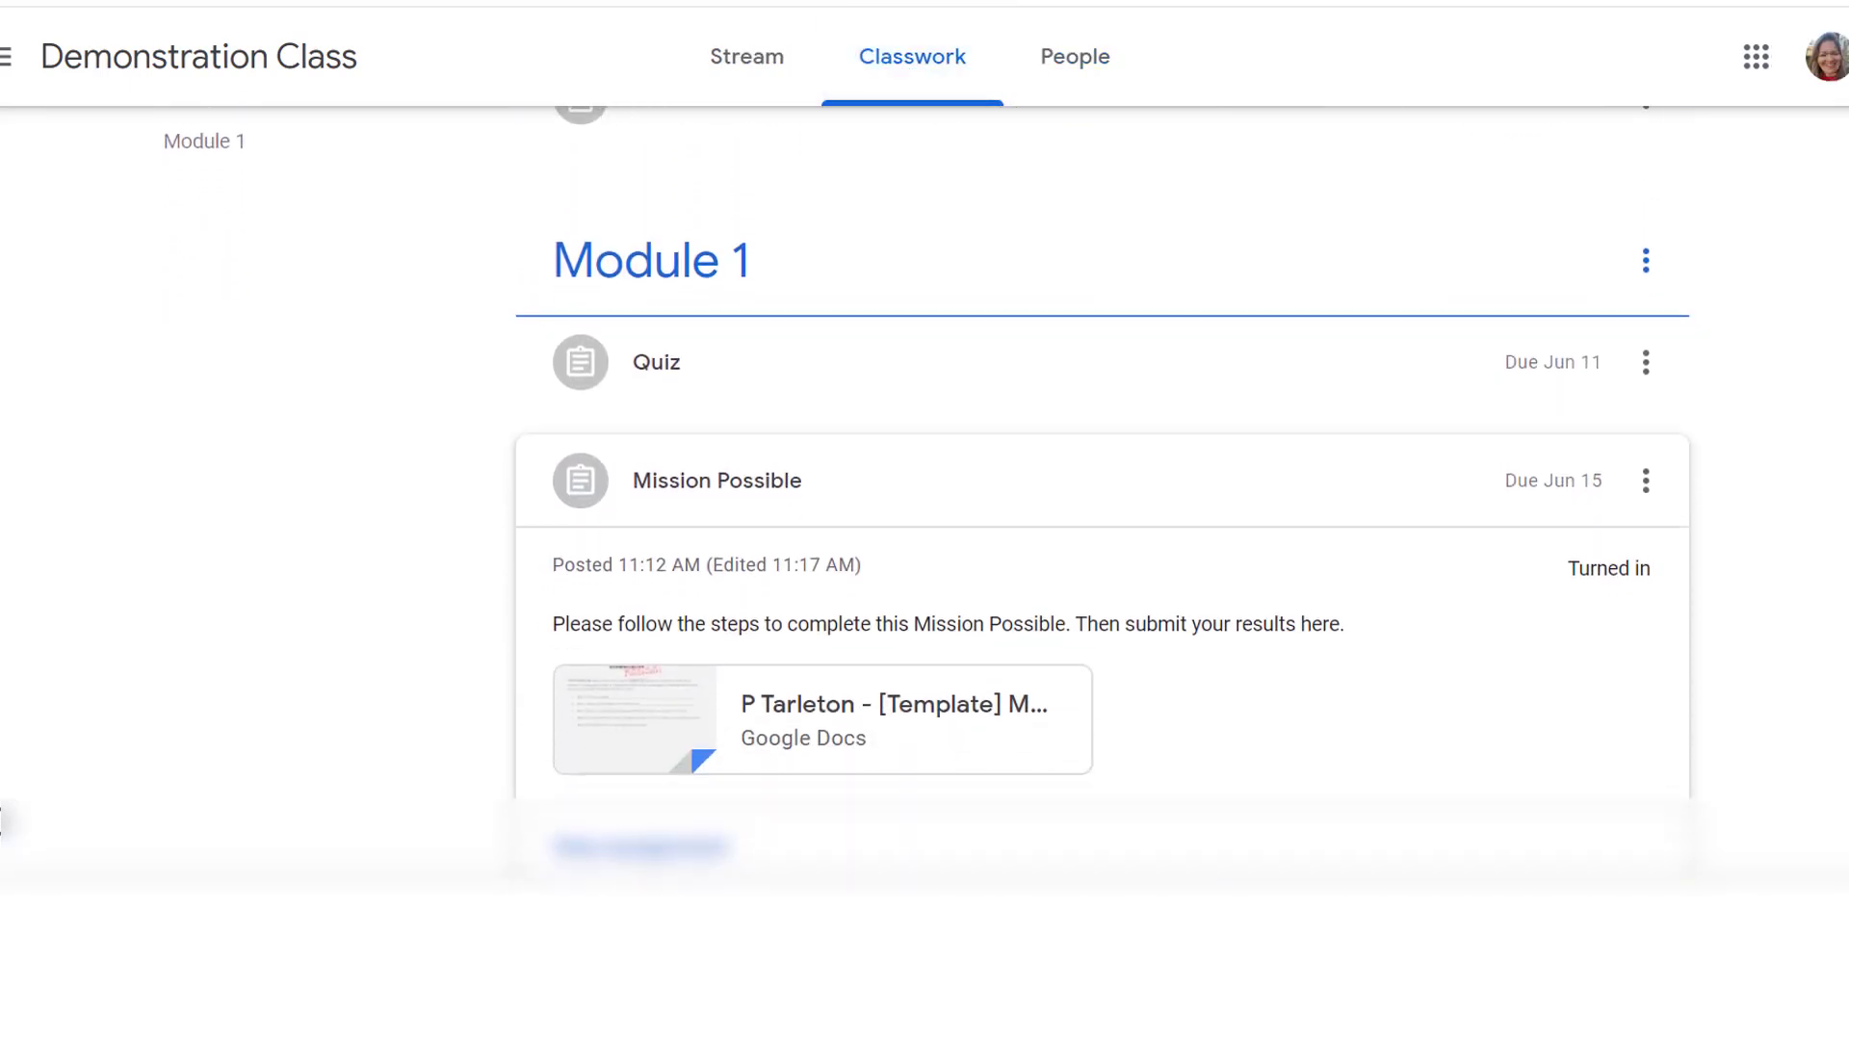
scroll(1103, 481, "up", 5)
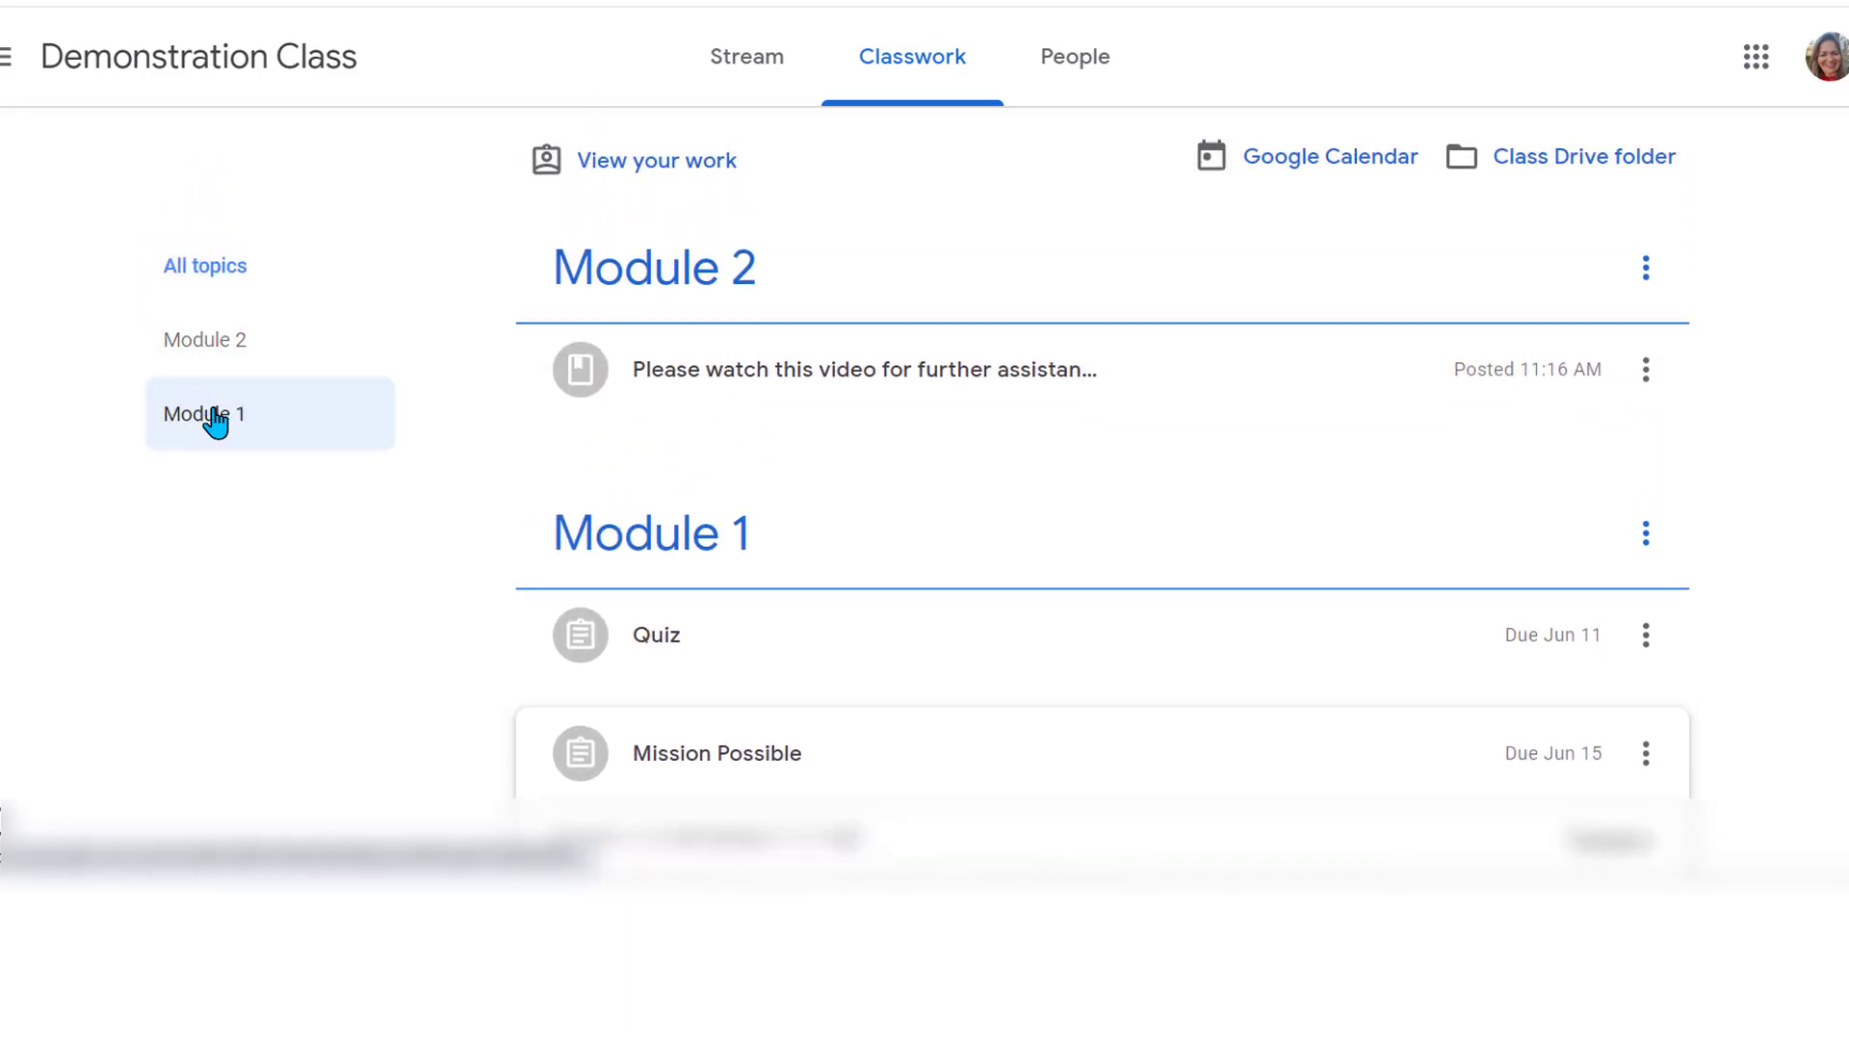
left_click(221, 342)
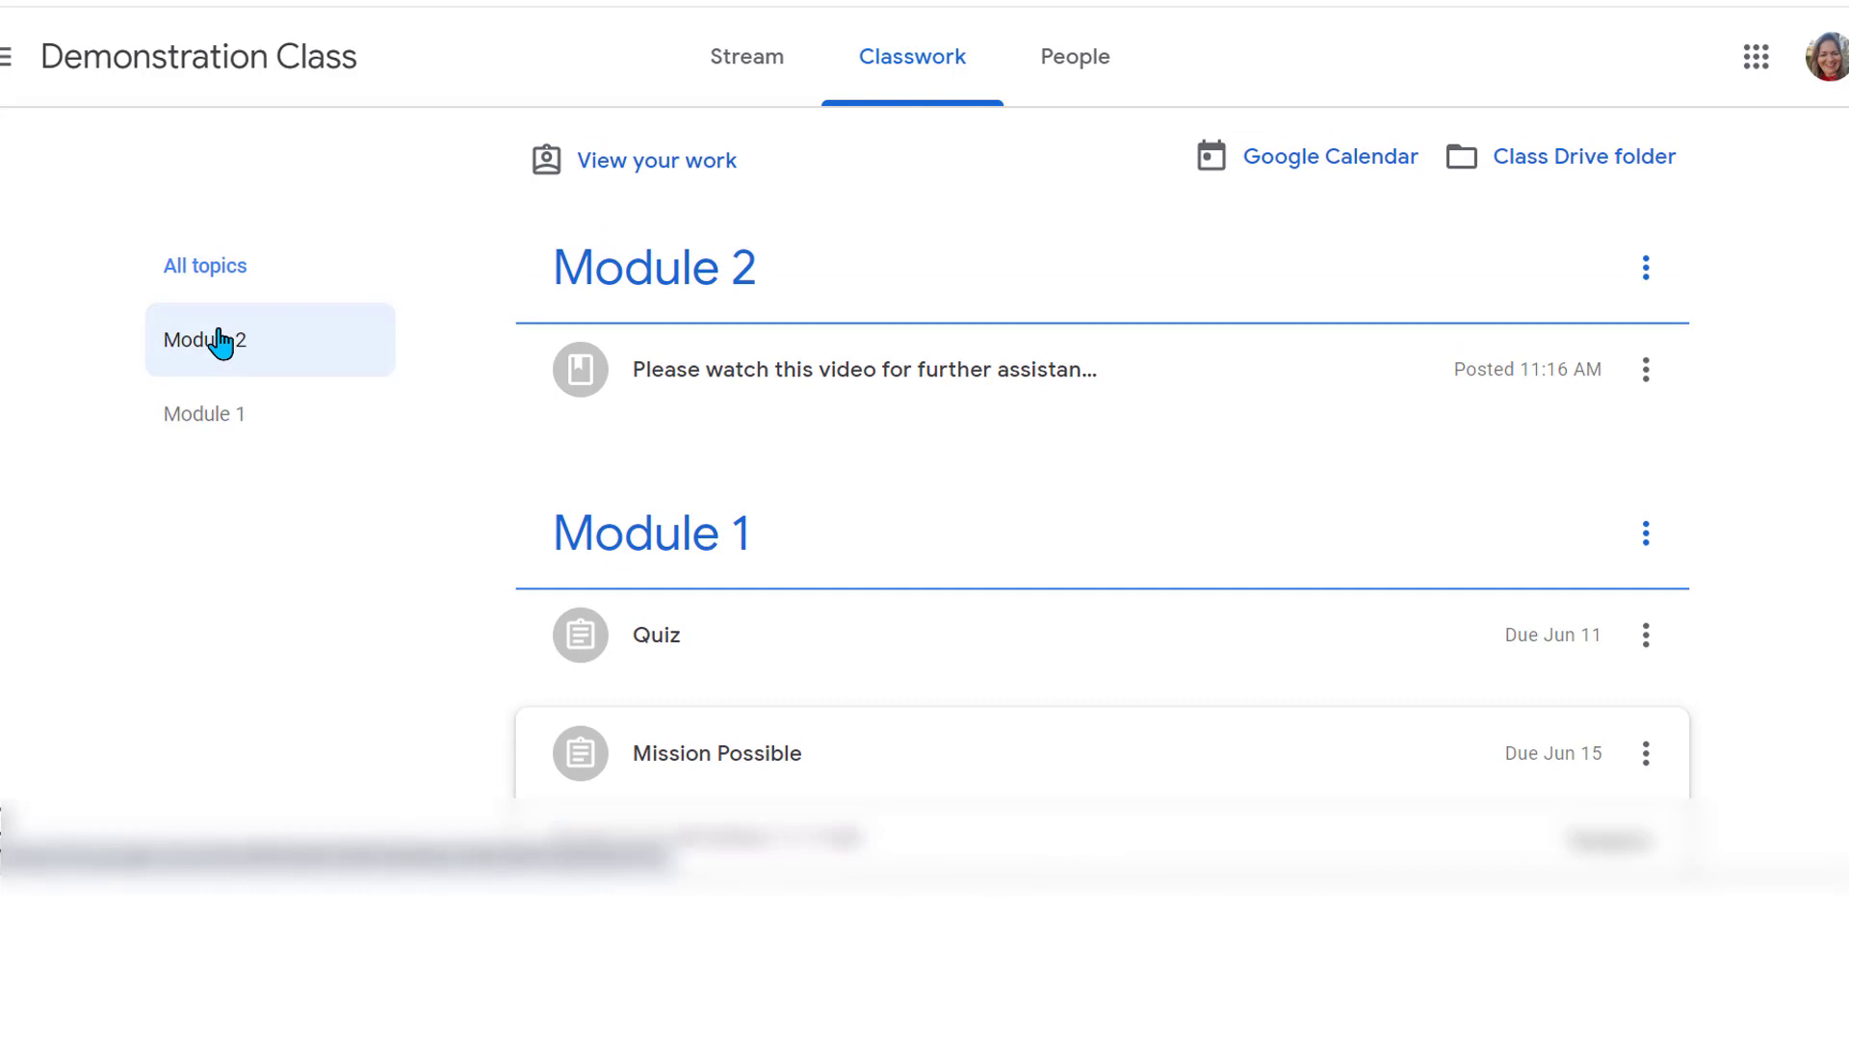
left_click(221, 342)
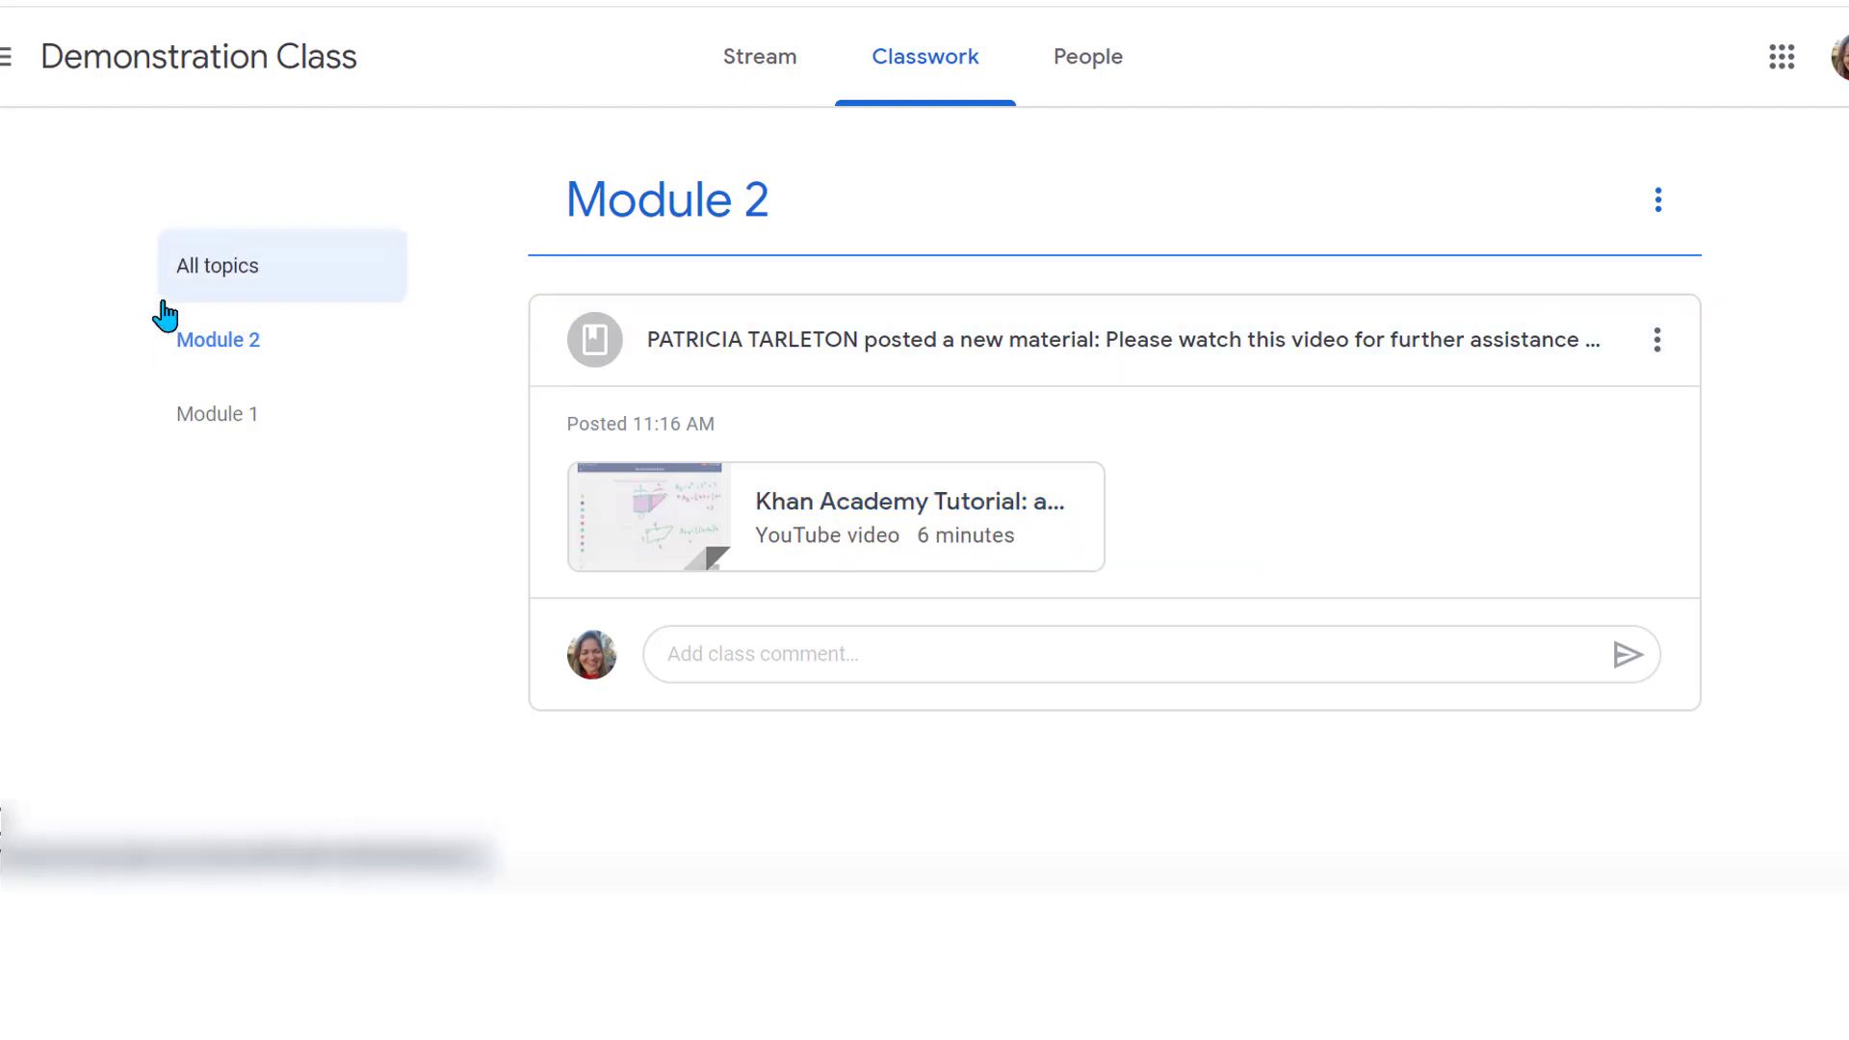
left_click(228, 287)
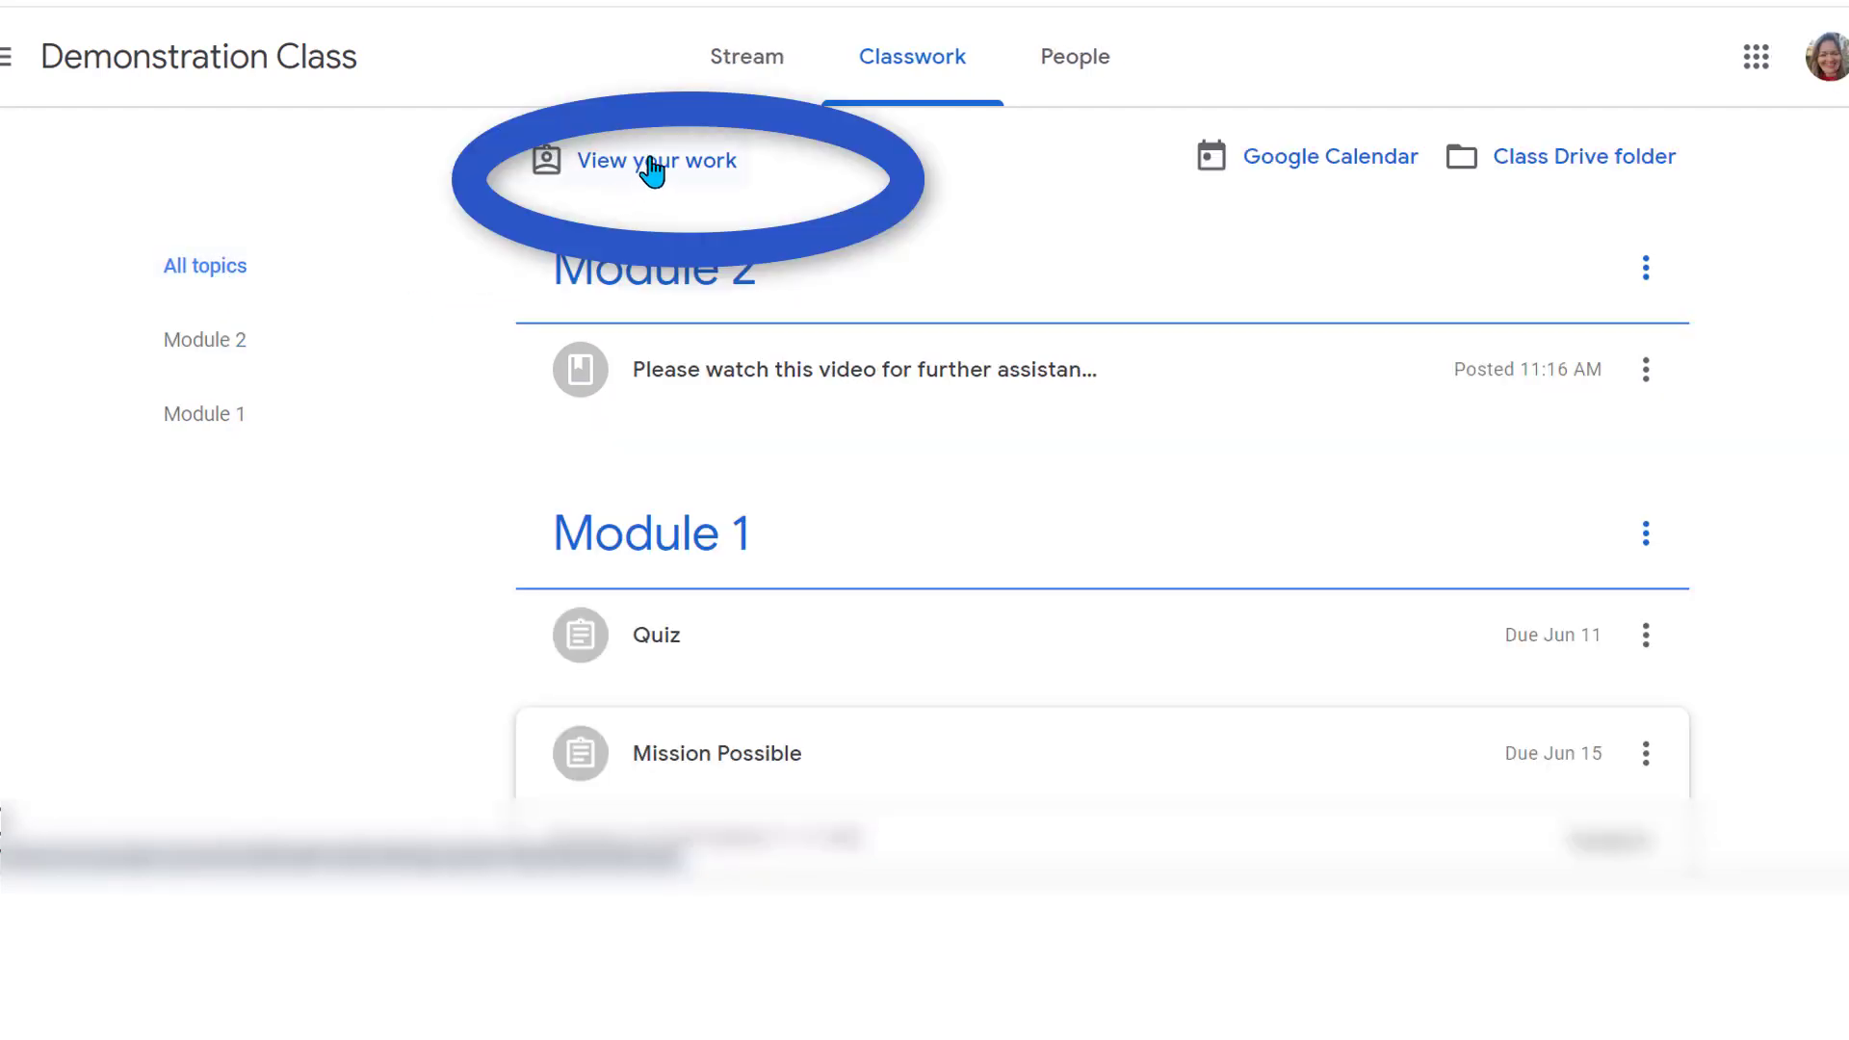
Filter the View your work summary to Missing assignments to confirm none are outstanding
left_click(655, 169)
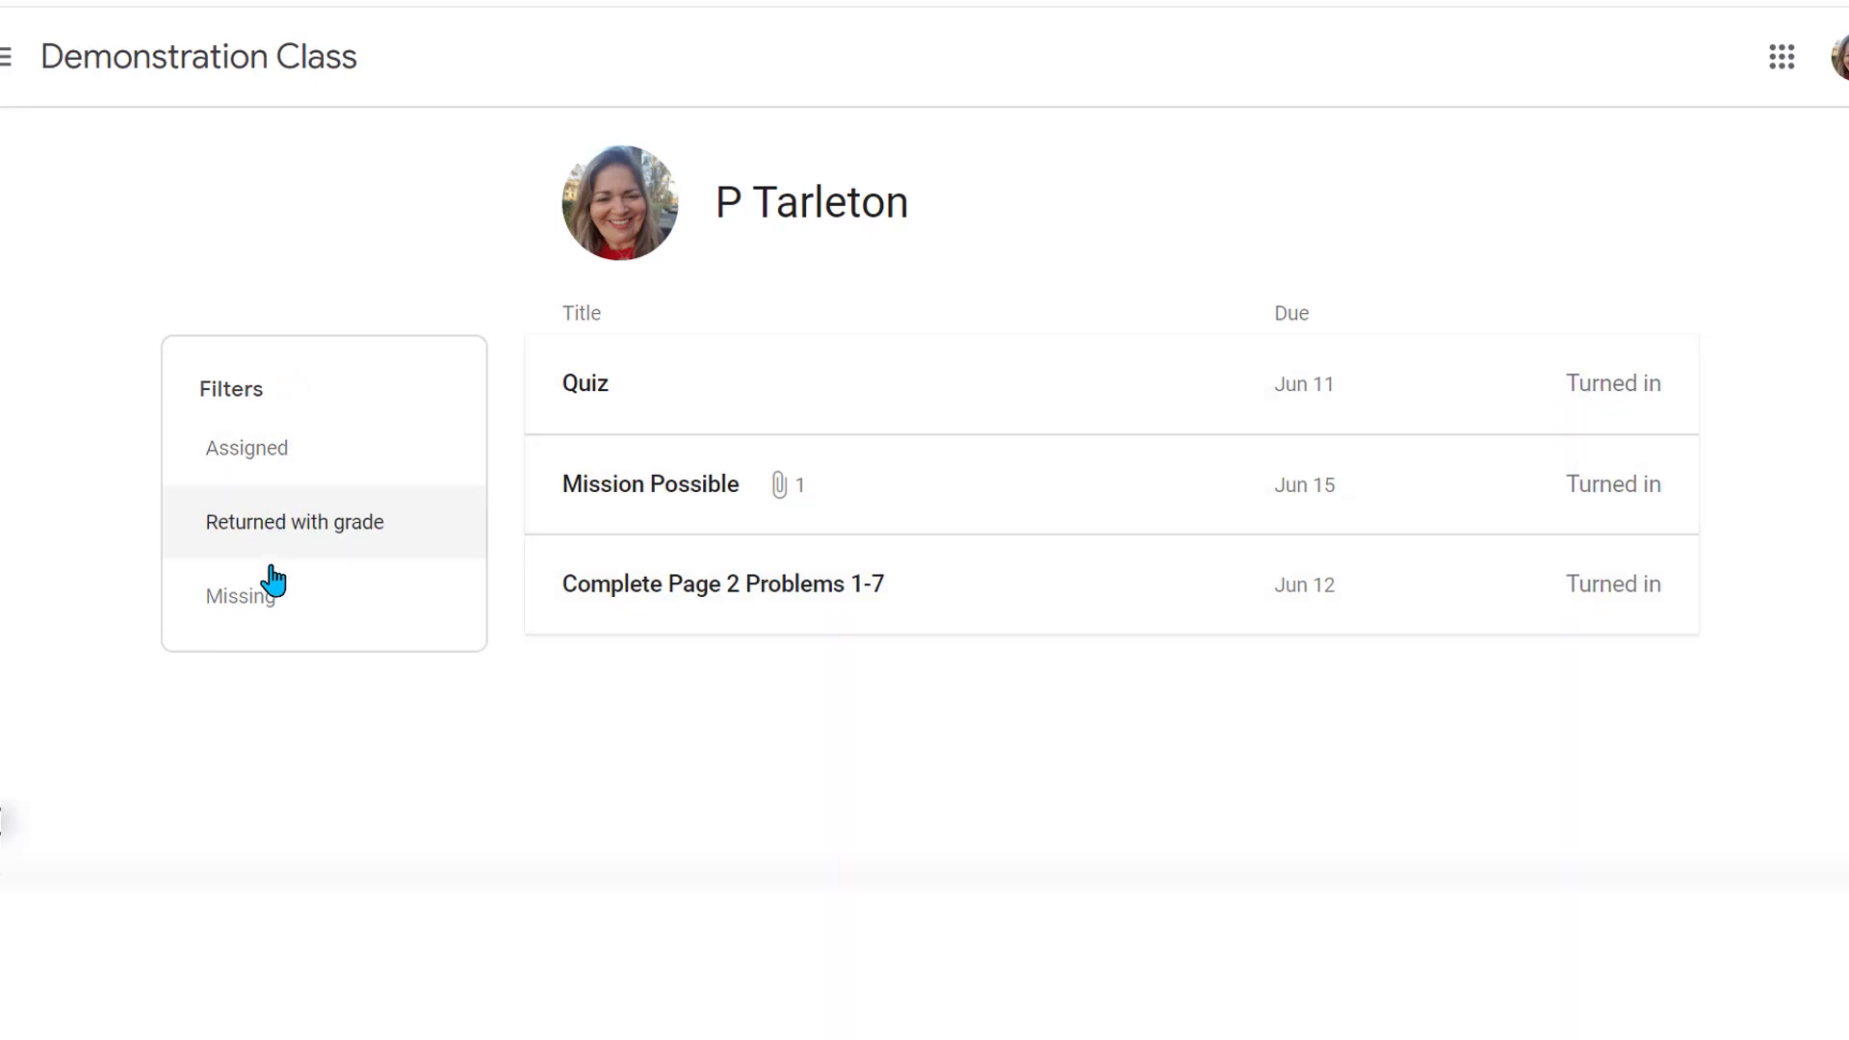
left_click(260, 602)
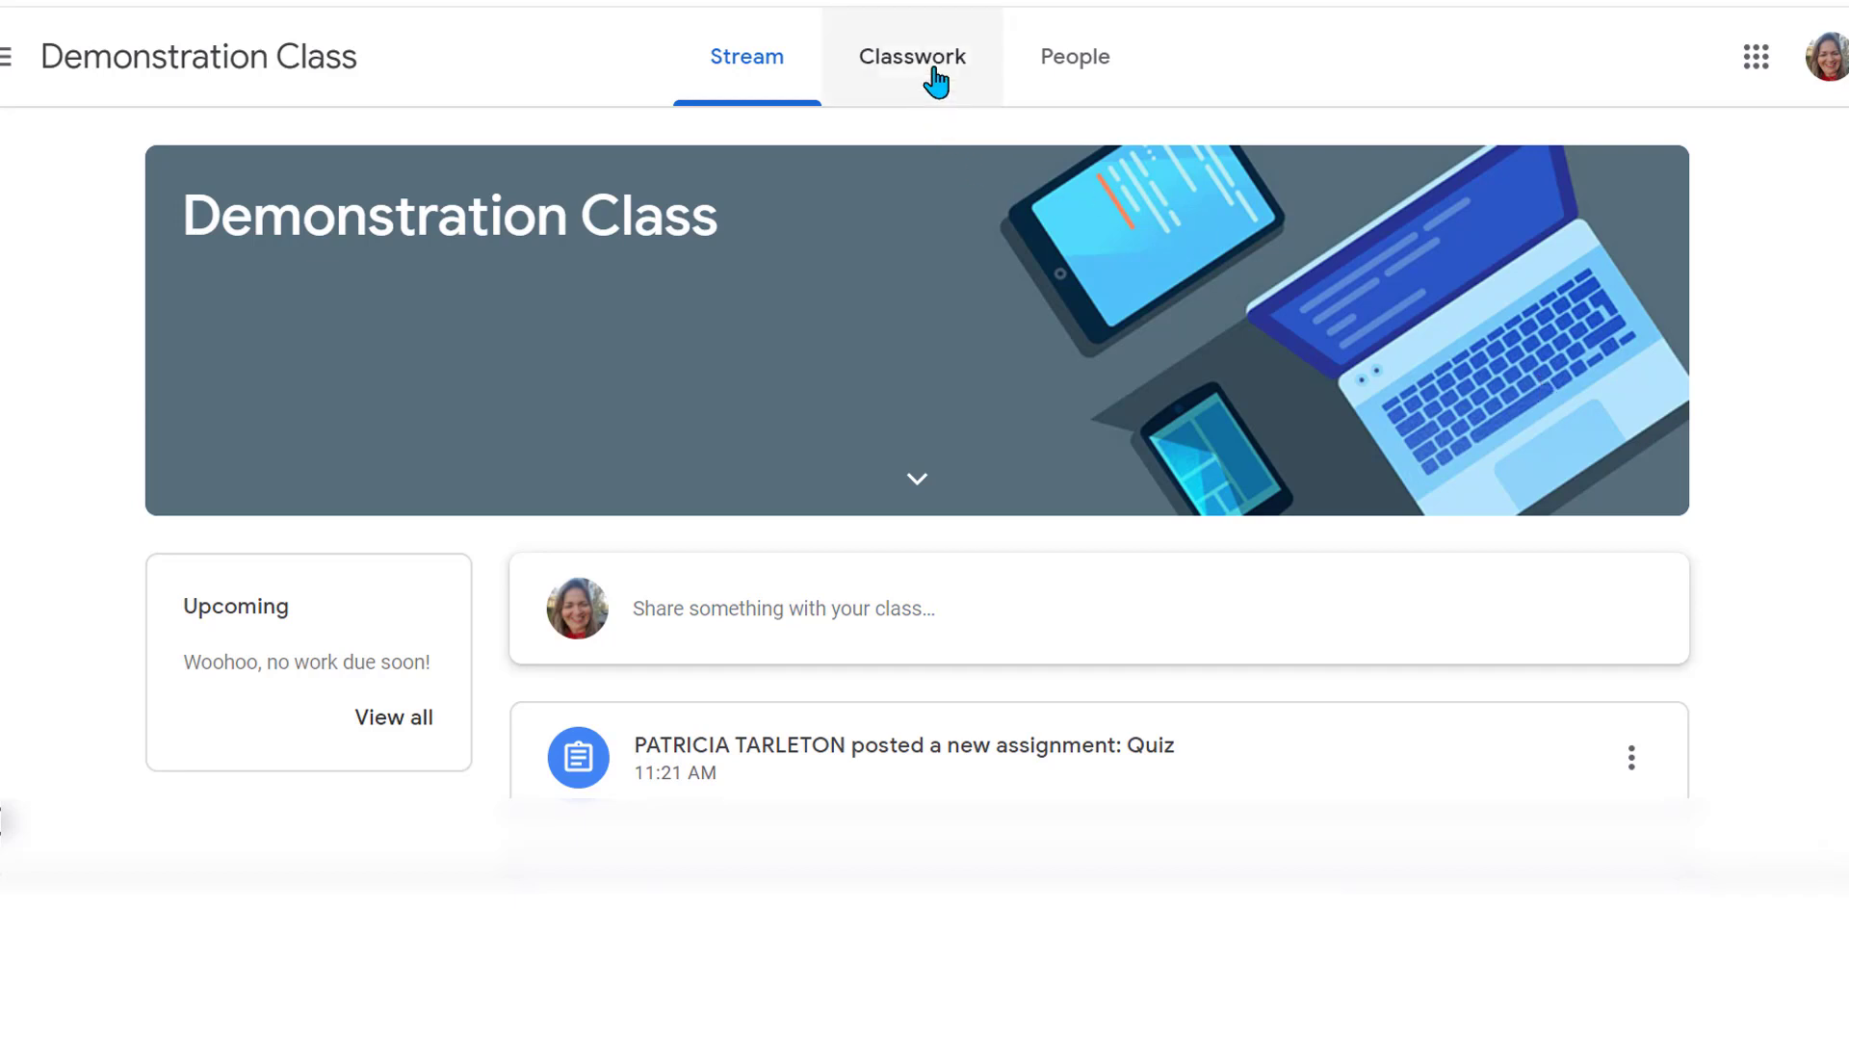
From Classwork's View your work, expand Complete Page 2 (40/100) and Mission Possible (90/100, Nicely Done)
left_click(930, 75)
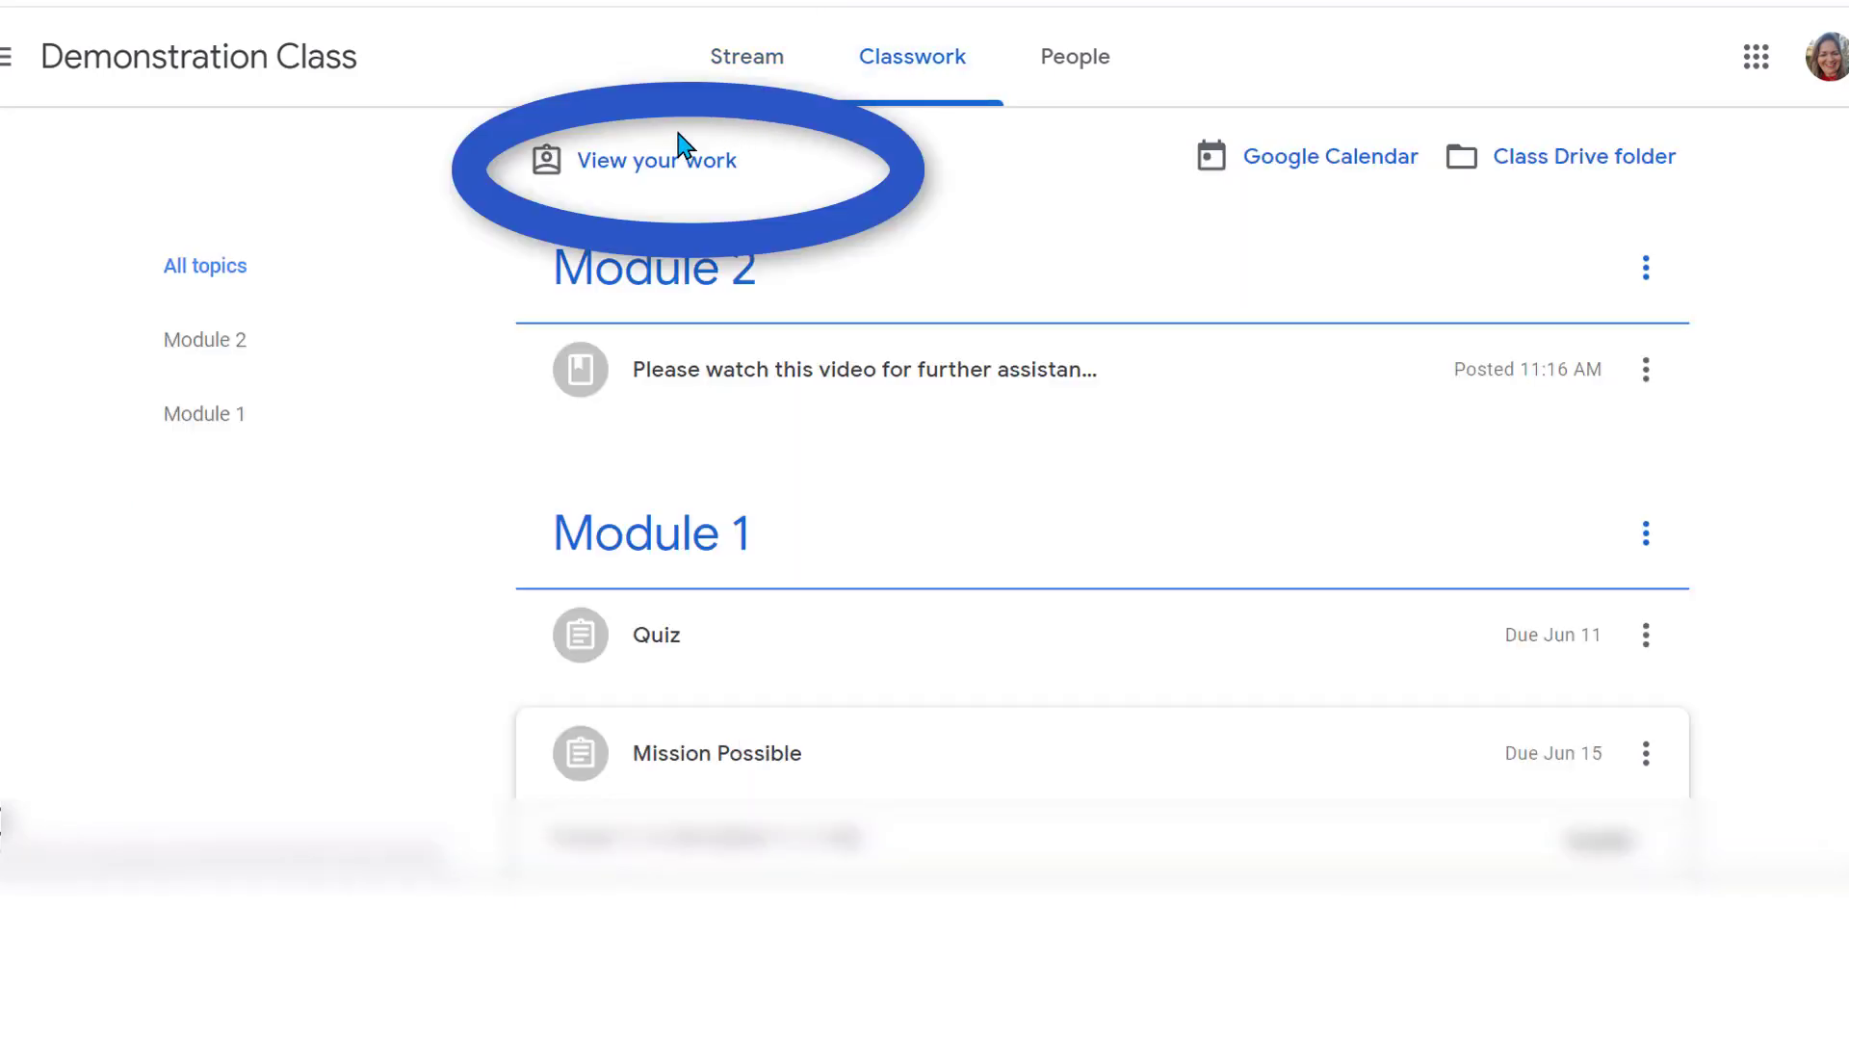
left_click(645, 171)
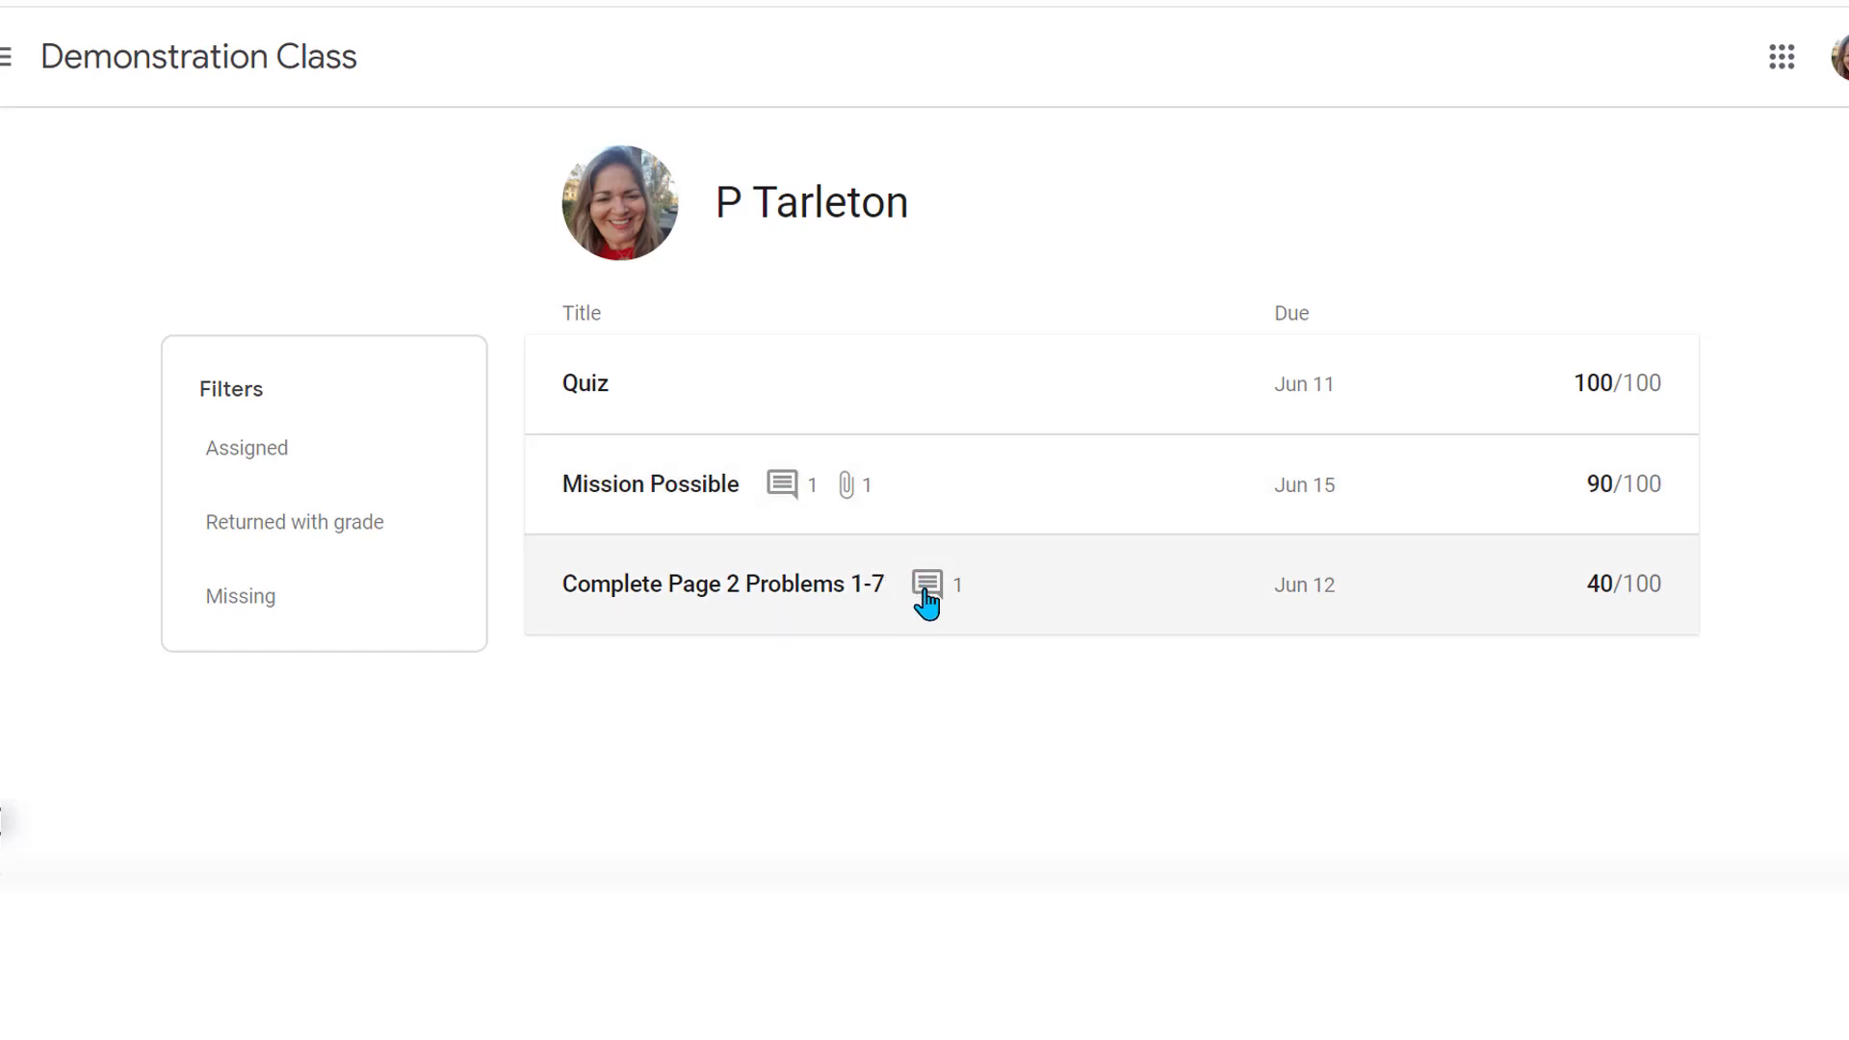
left_click(927, 602)
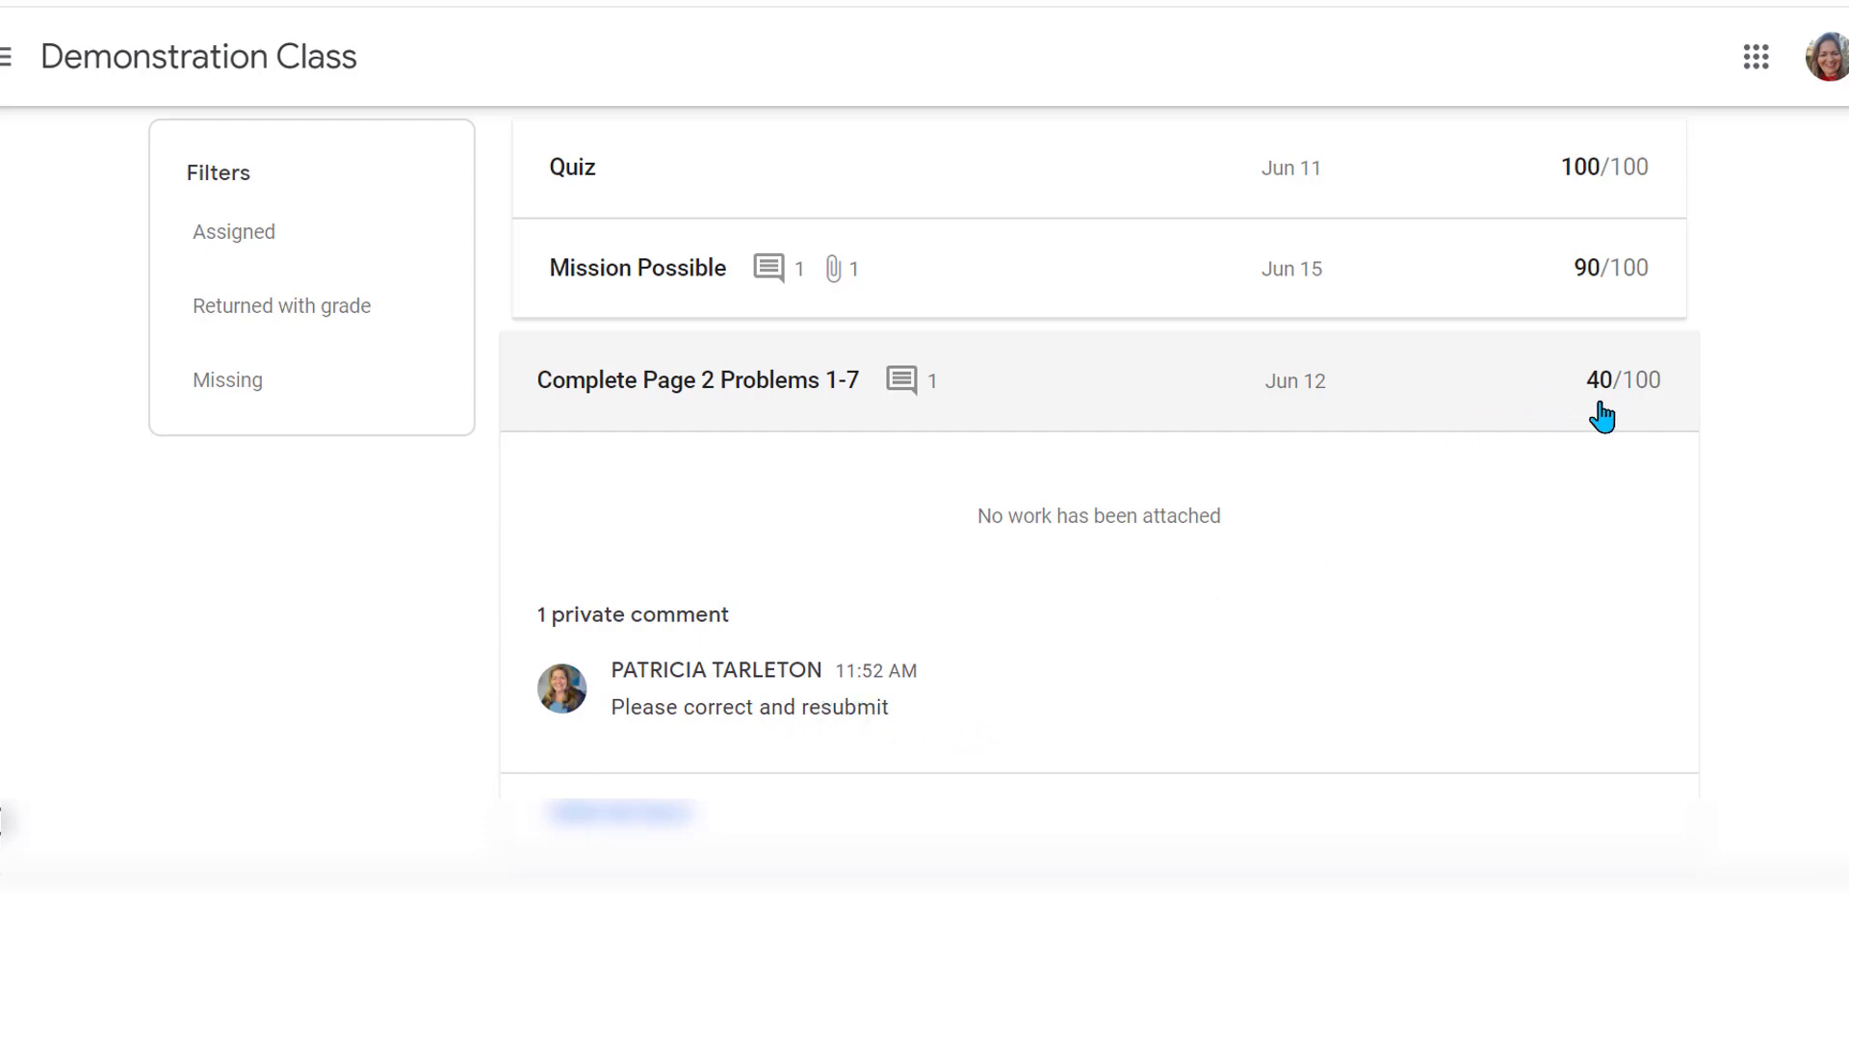
left_click(766, 279)
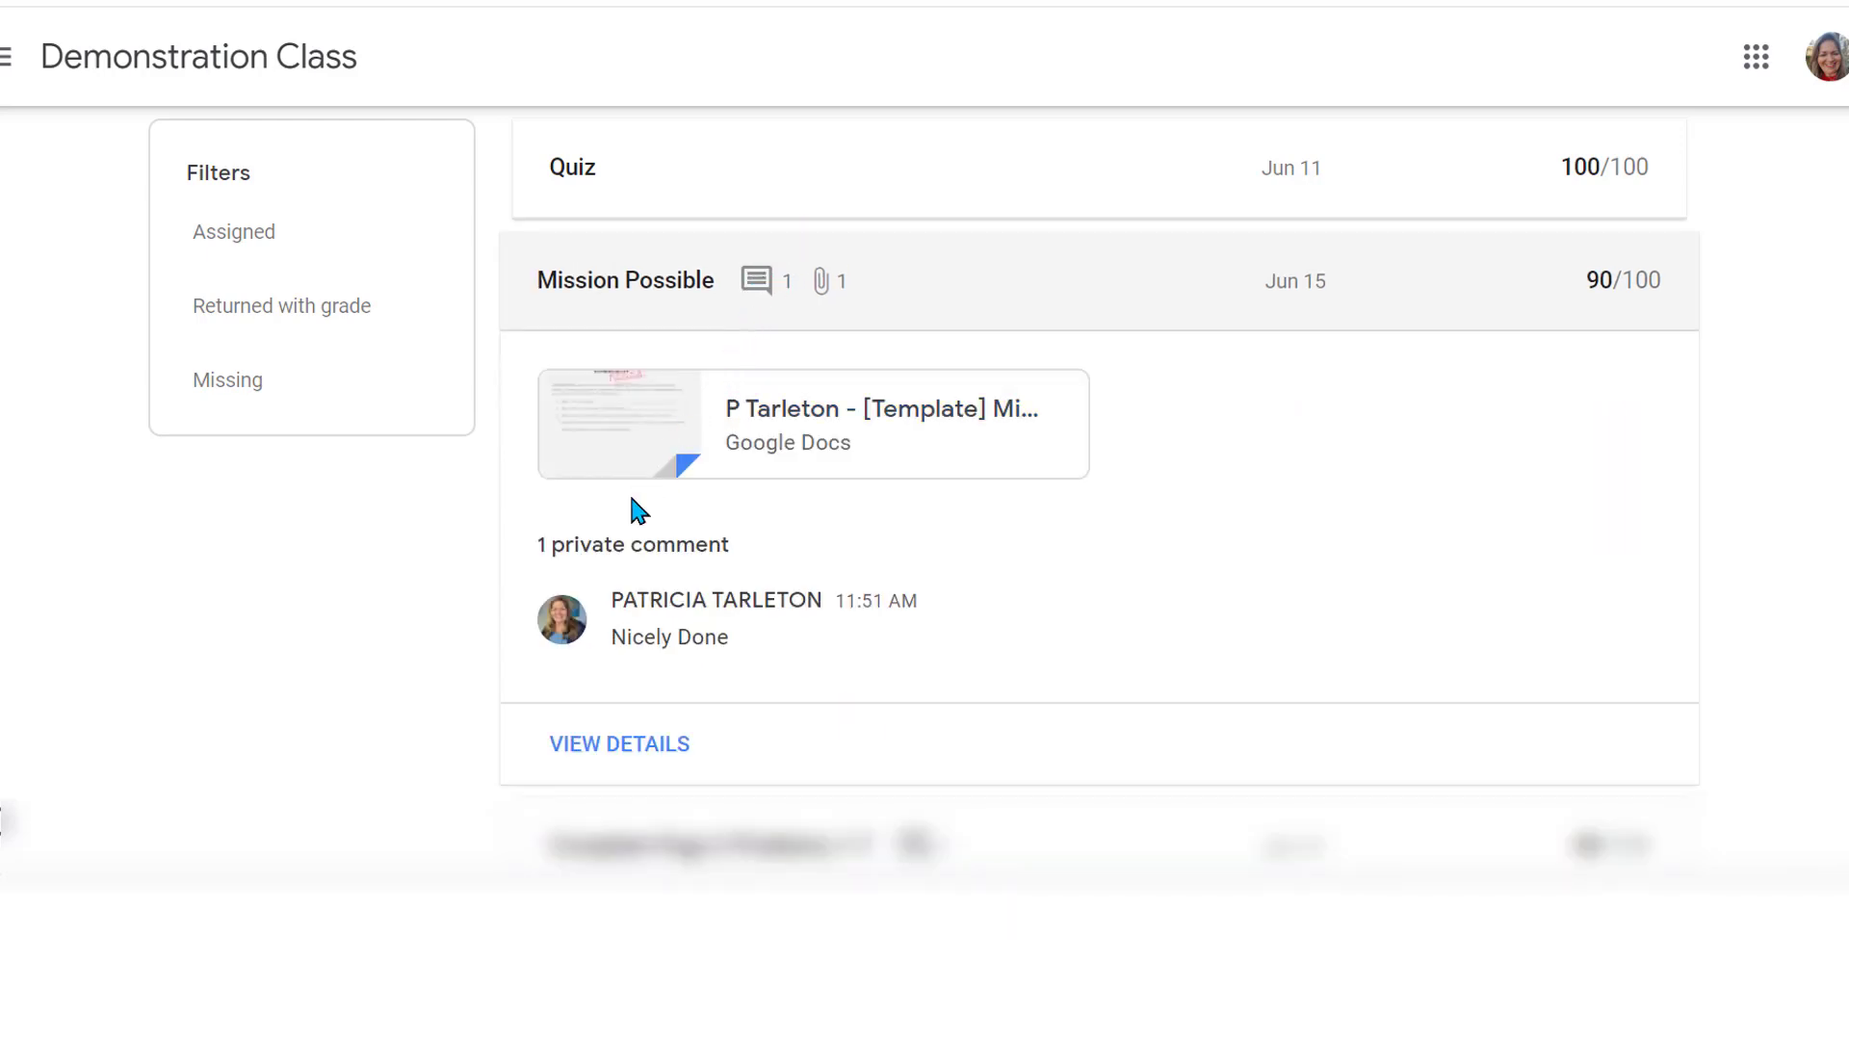